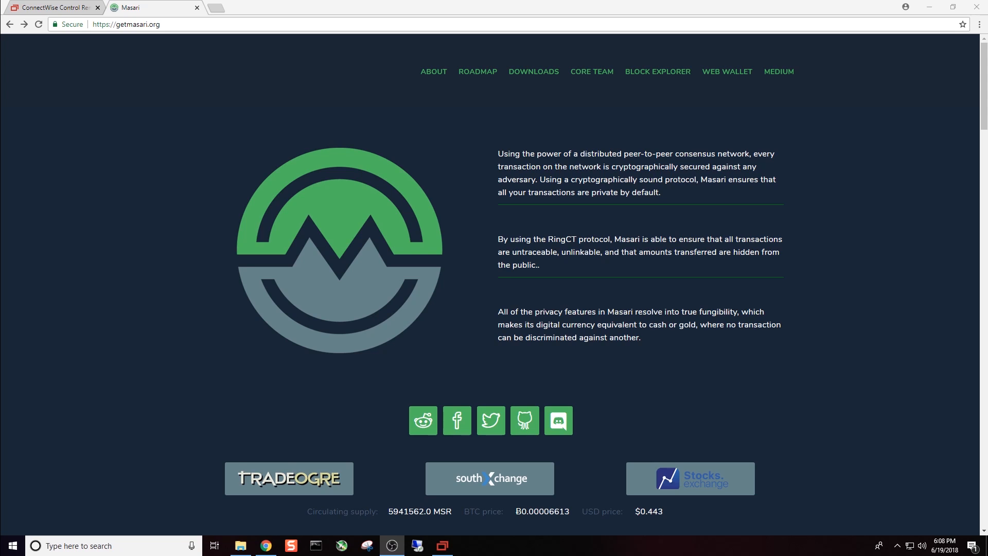
- Switch to the remote-controlled computer and skip installing Radeon ReLive in the AMD Software installer
click(442, 546)
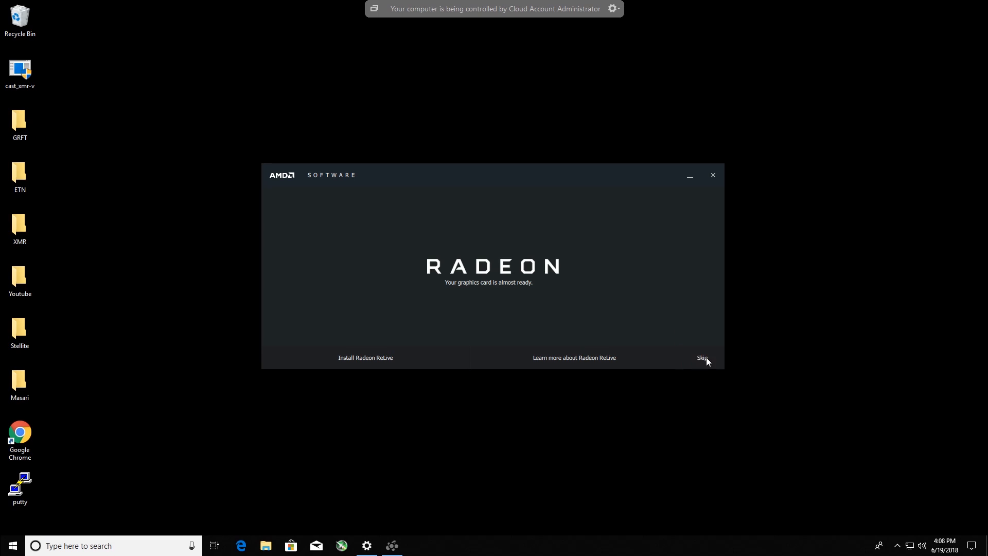
click(707, 359)
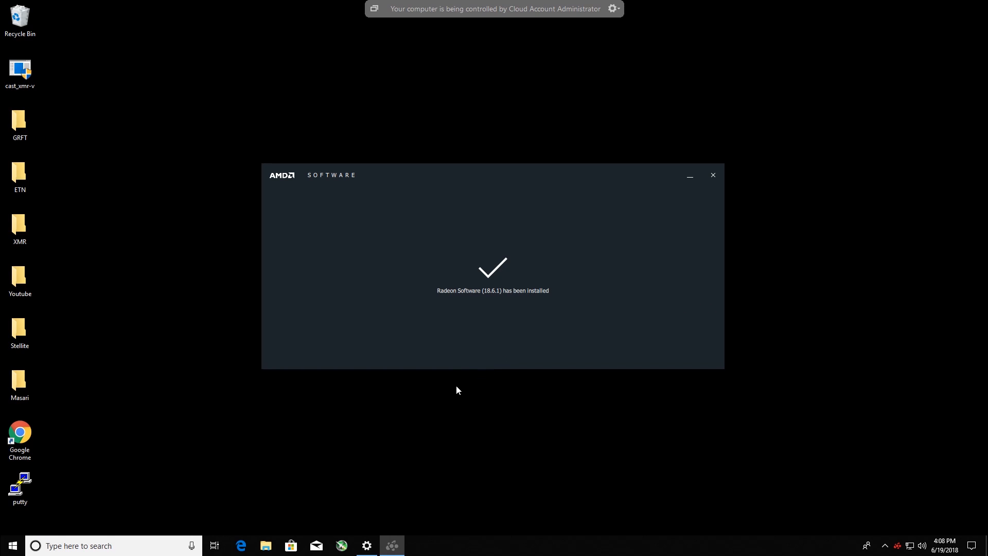
- Run winver to check which Windows 10 version and build are installed
click(128, 547)
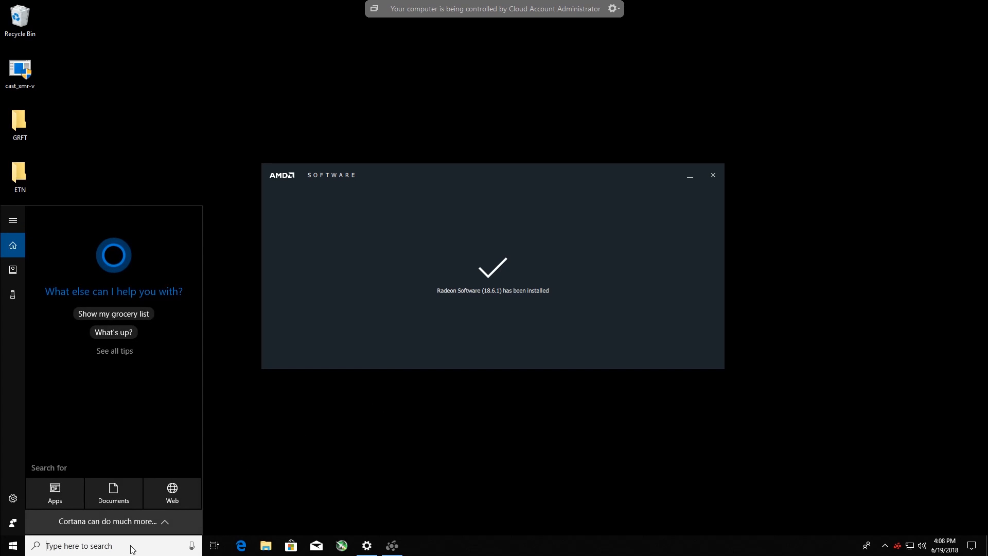
text(winver)
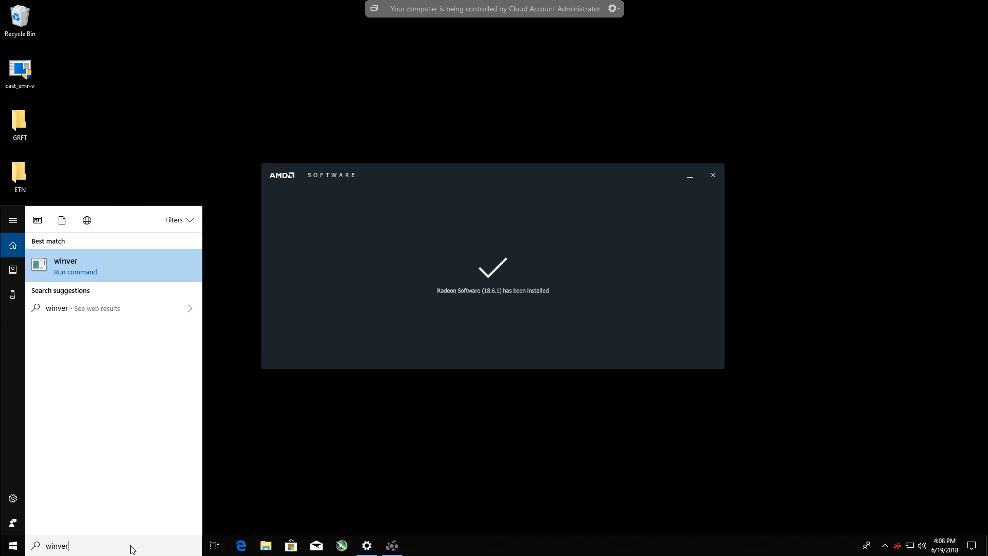
key(Return)
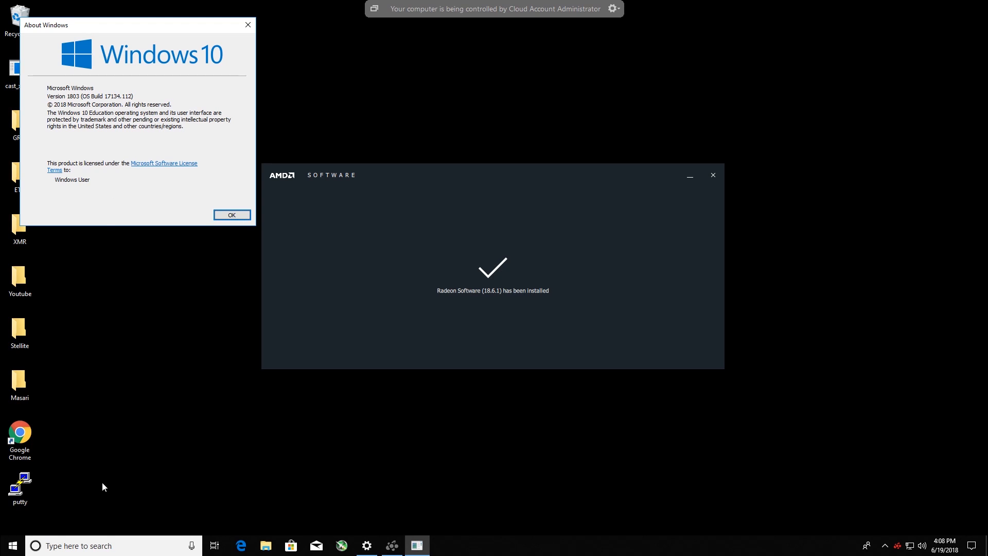
- Search Windows for "update" and open the Check for updates settings
click(120, 542)
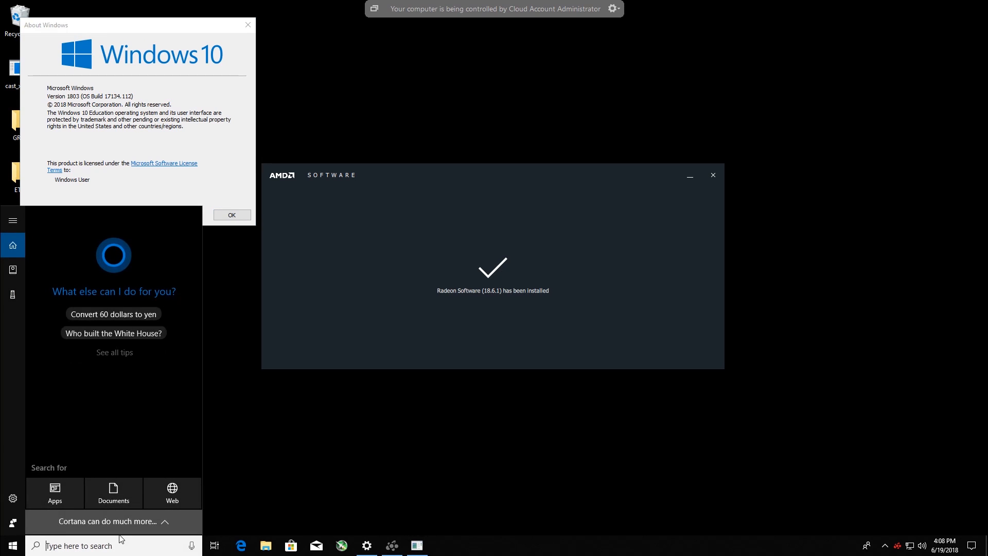
text(update)
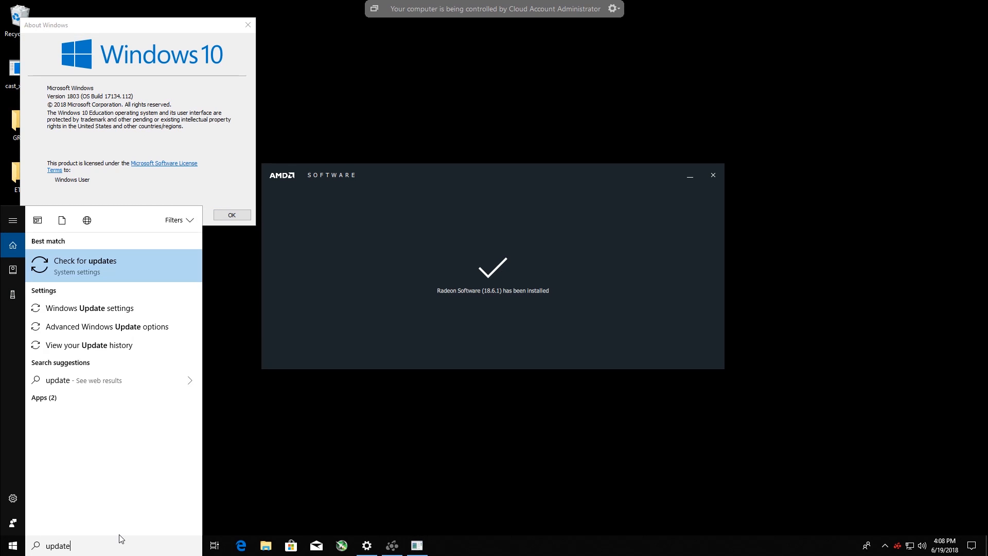
key(Return)
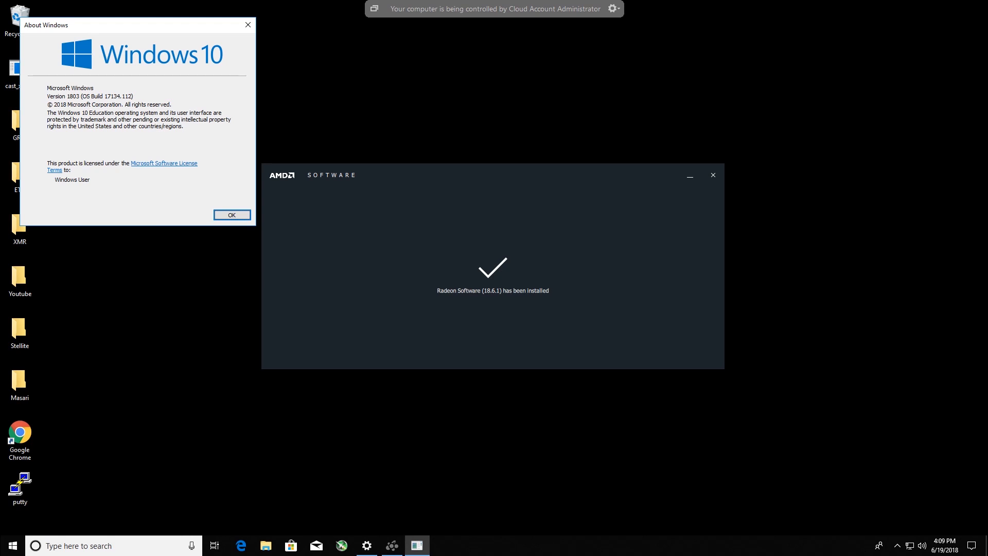
- Close the AMD Software installer and minimize the browser window that opens on the remote computer
click(713, 177)
click(713, 177)
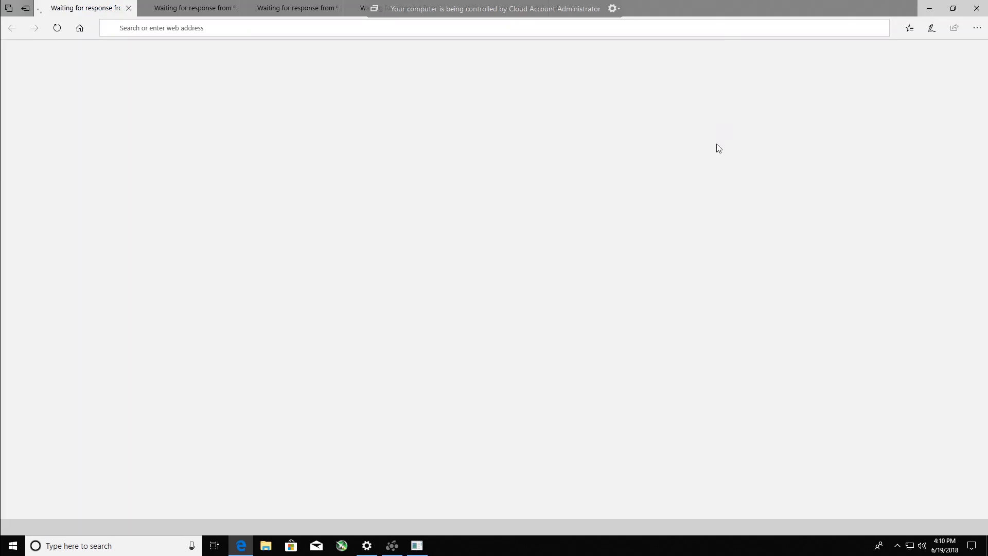
click(935, 6)
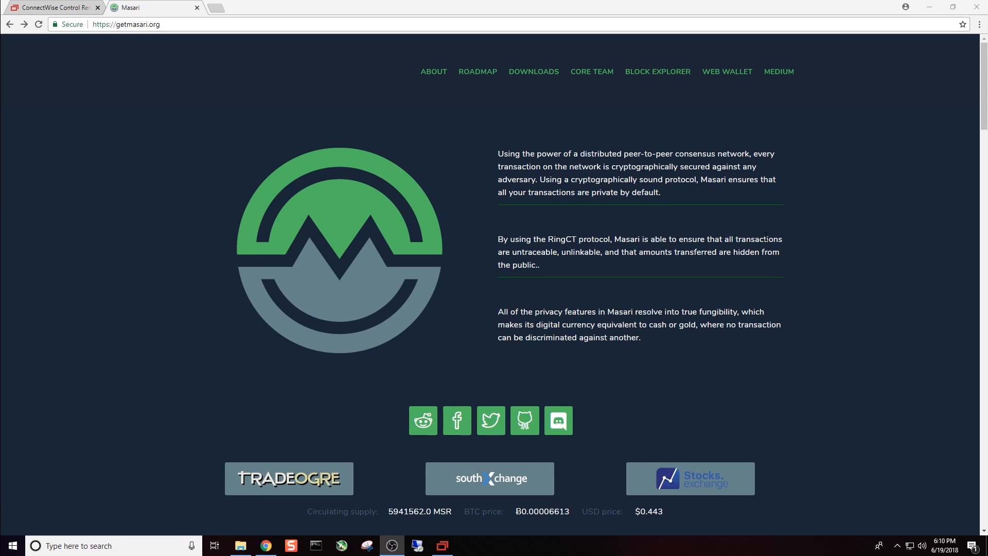
- Download the Windows GUI wallet v0.2.4.0 from the Downloads section of getmasari.org
click(532, 72)
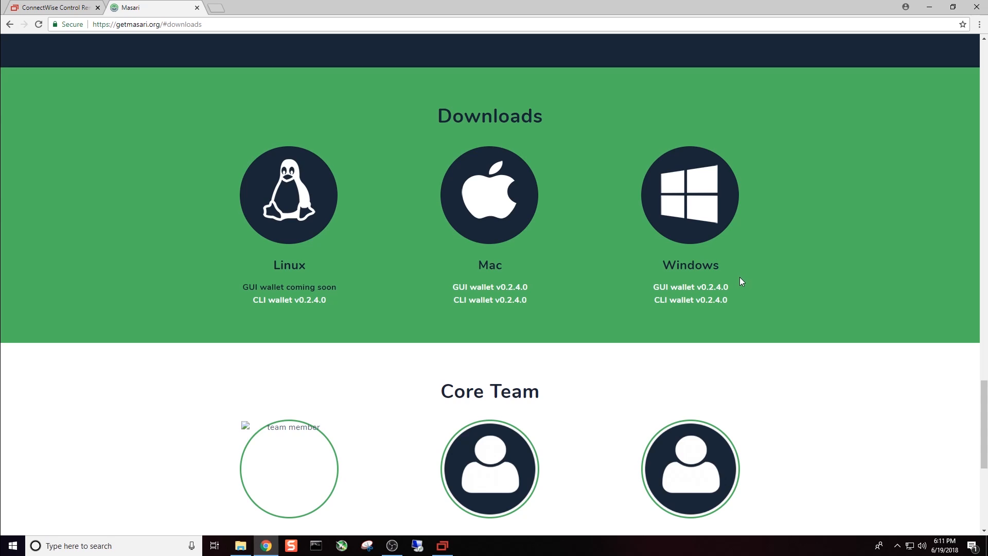
click(716, 289)
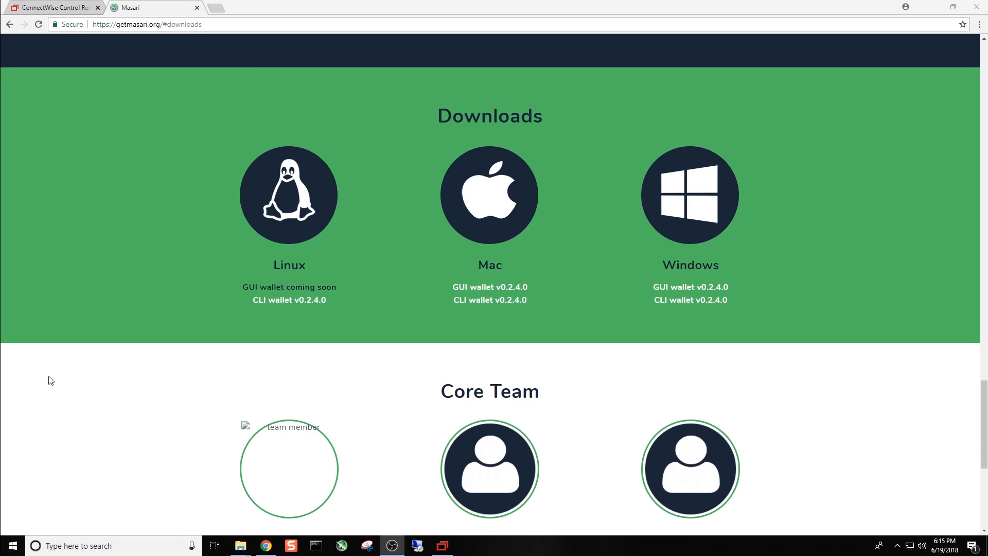
- Extract the downloaded masari-gui-win-x64 archive into the folder named Desktop on the desktop
mouse_move(240, 545)
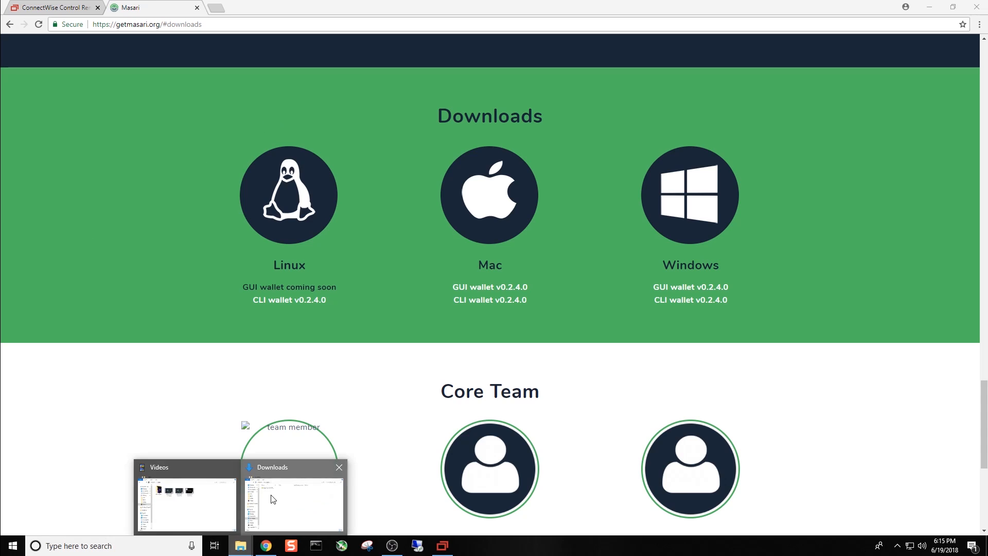
drag(987, 153, 398, 152)
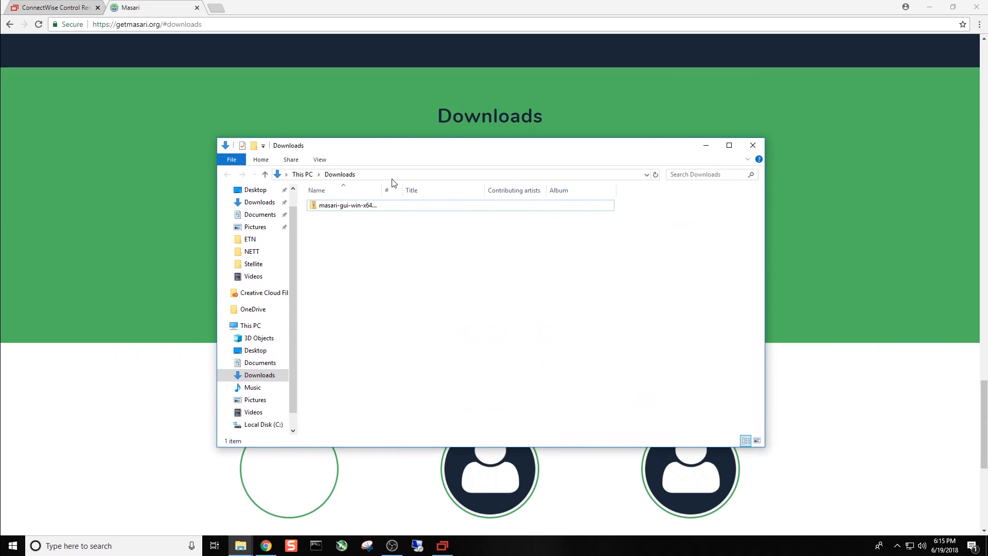
right_click(343, 206)
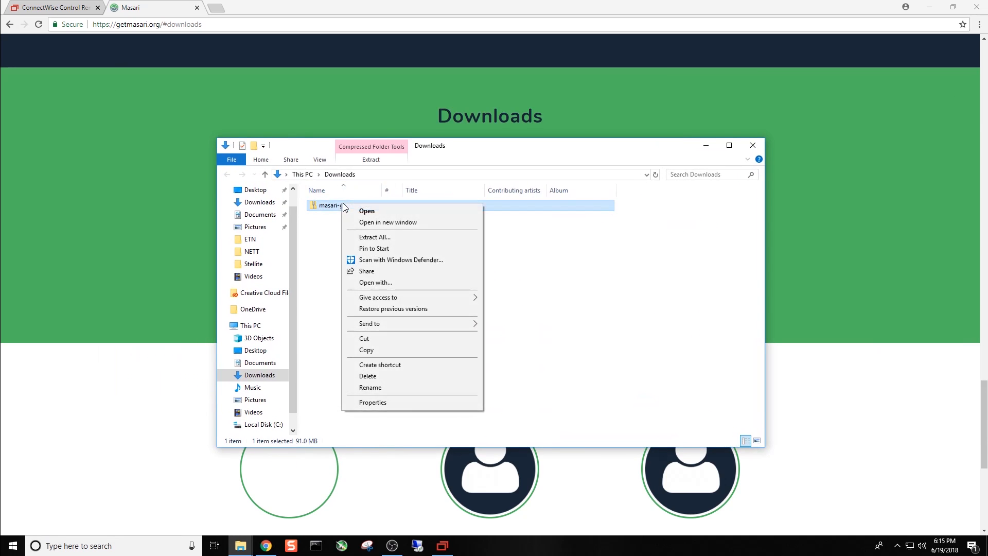
click(368, 238)
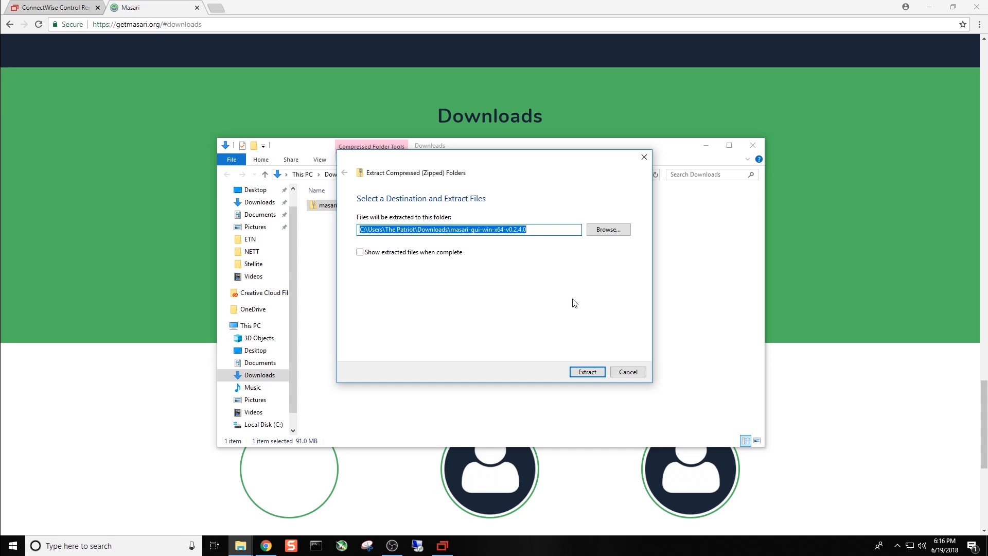
click(595, 230)
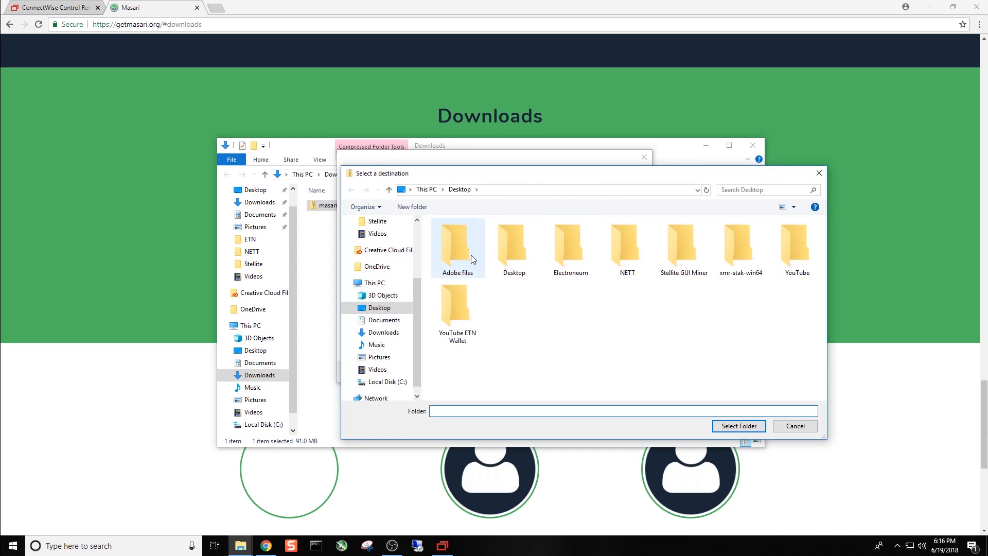
double_click(515, 248)
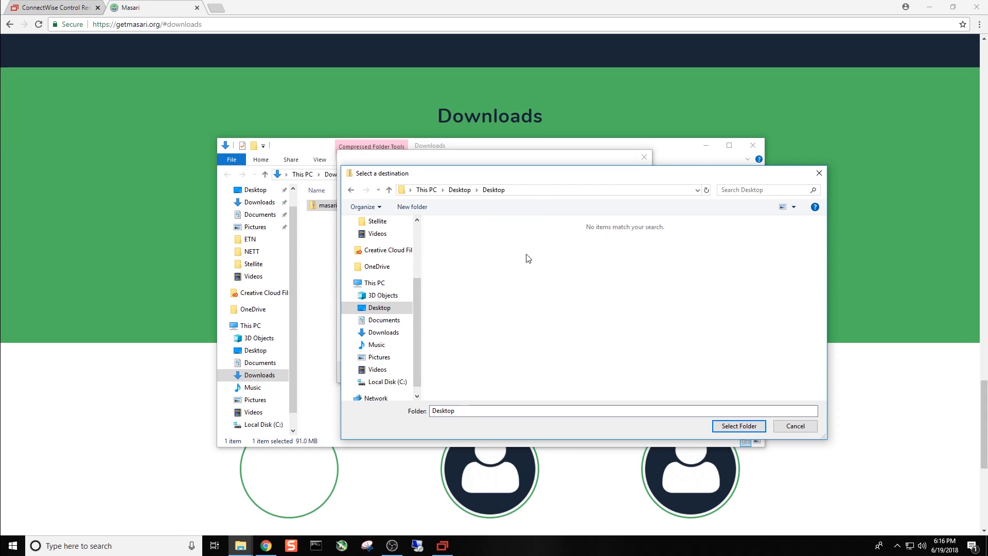
click(733, 427)
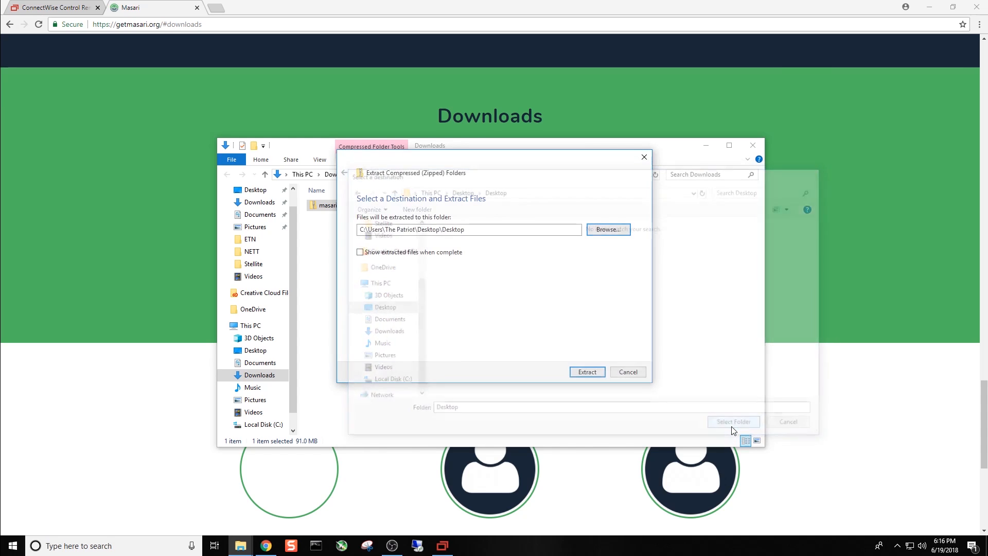
click(579, 372)
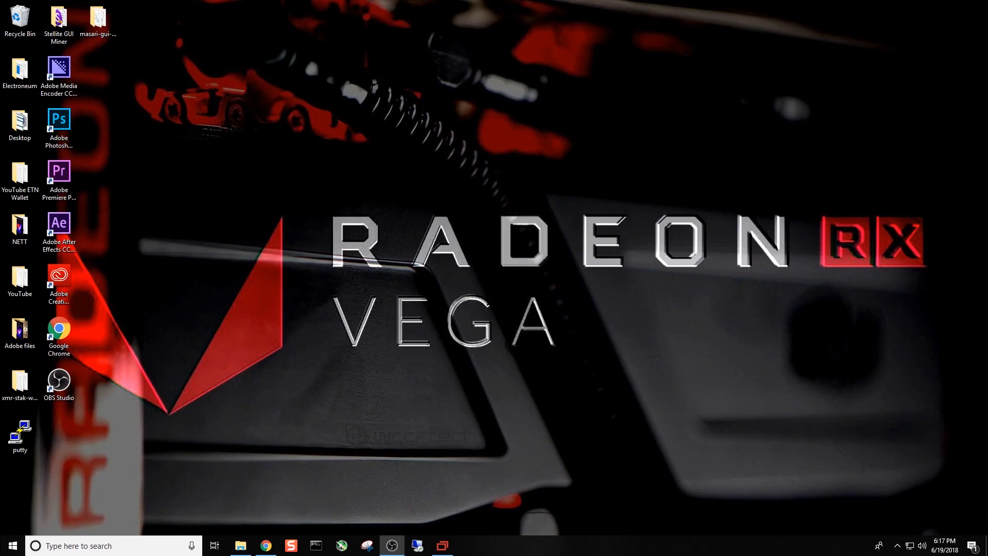
- Launch masari-wallet-gui from the extracted folder on the desktop and allow it to run despite the SmartScreen block
double_click(98, 25)
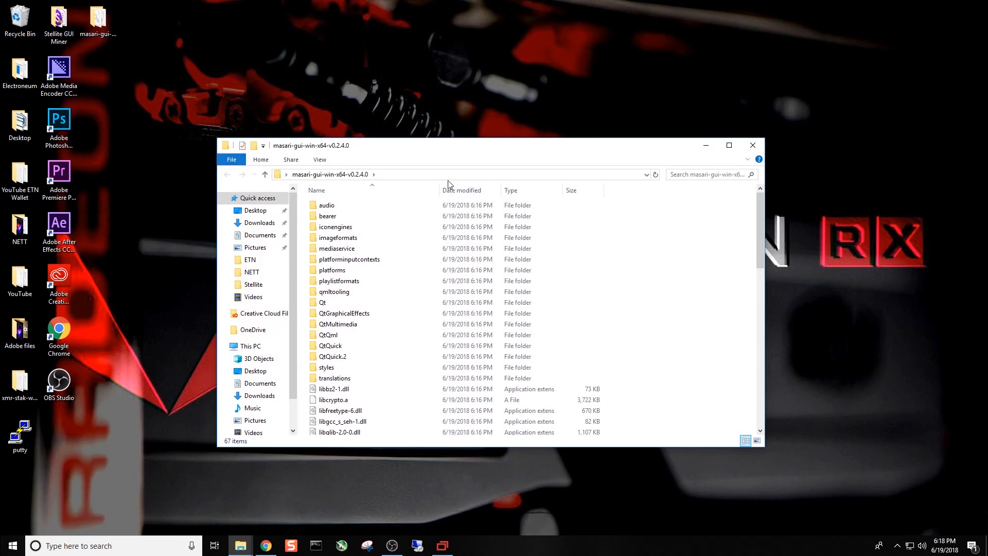
scroll(568, 268, down, 8)
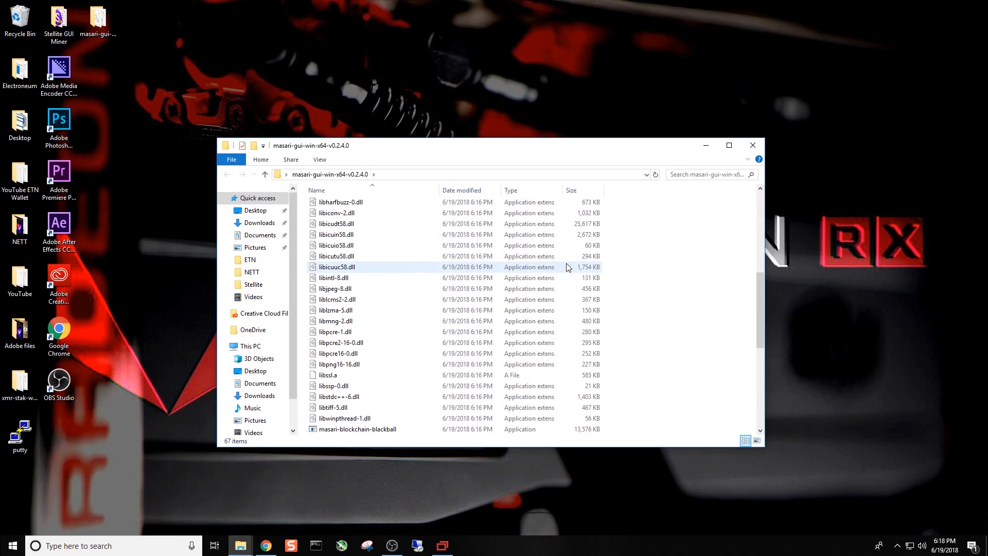
scroll(566, 263, down, 3)
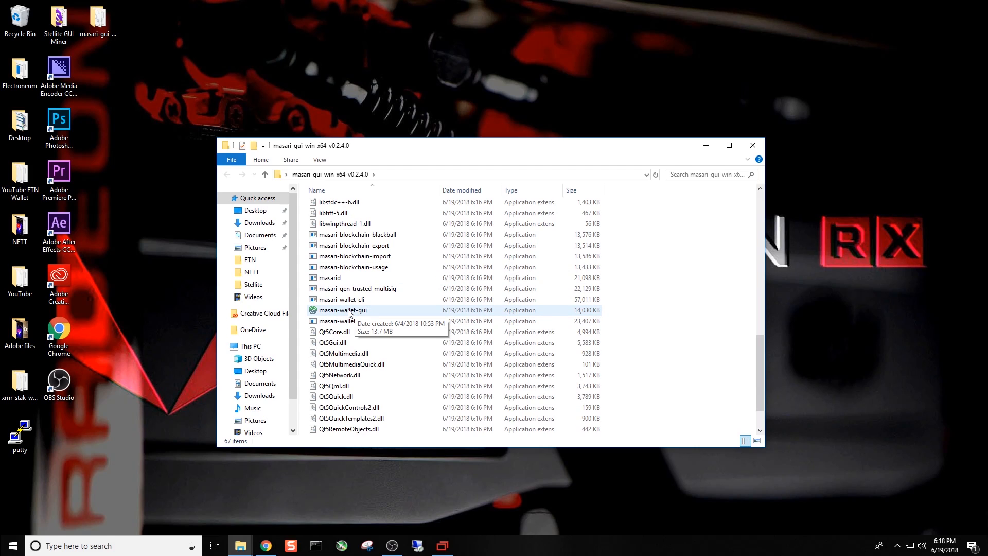
double_click(349, 311)
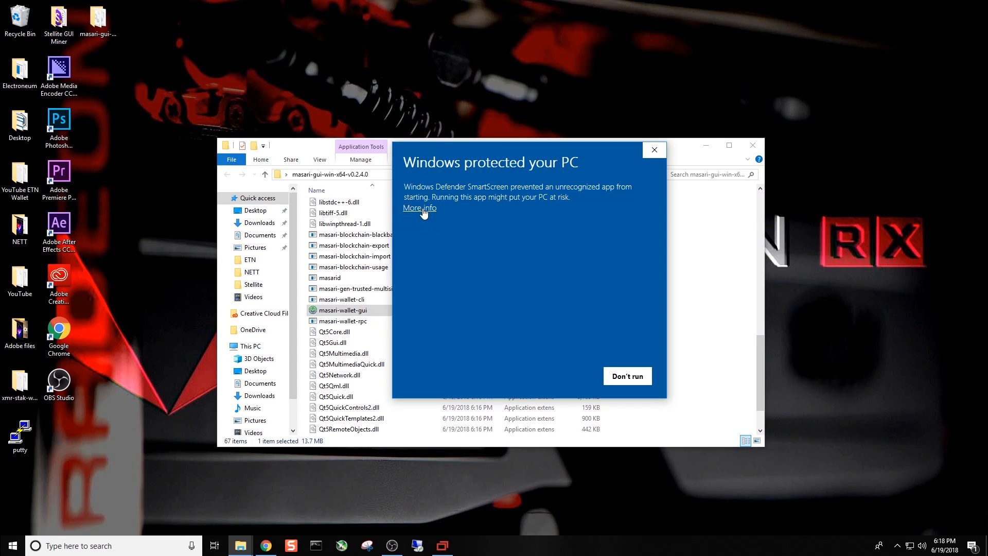
click(421, 208)
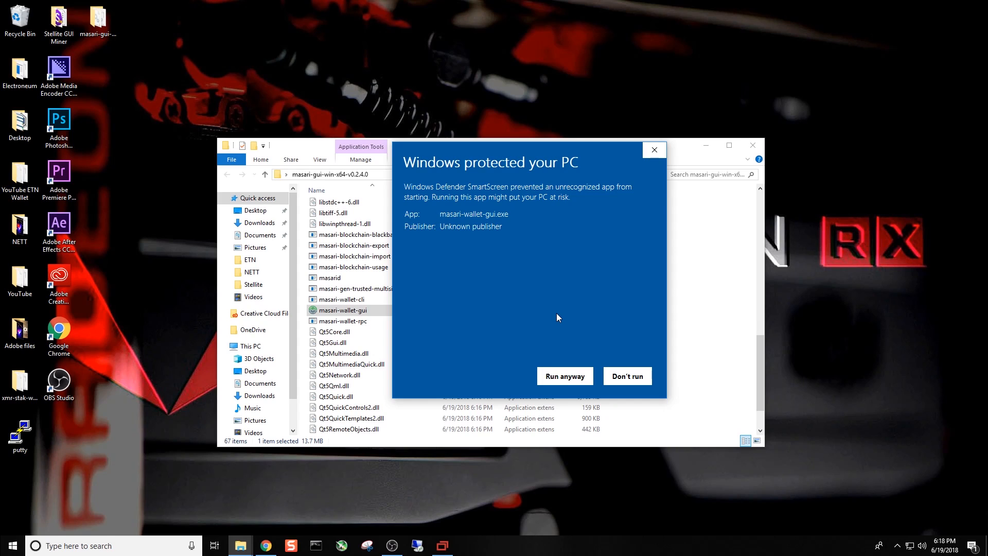
click(566, 376)
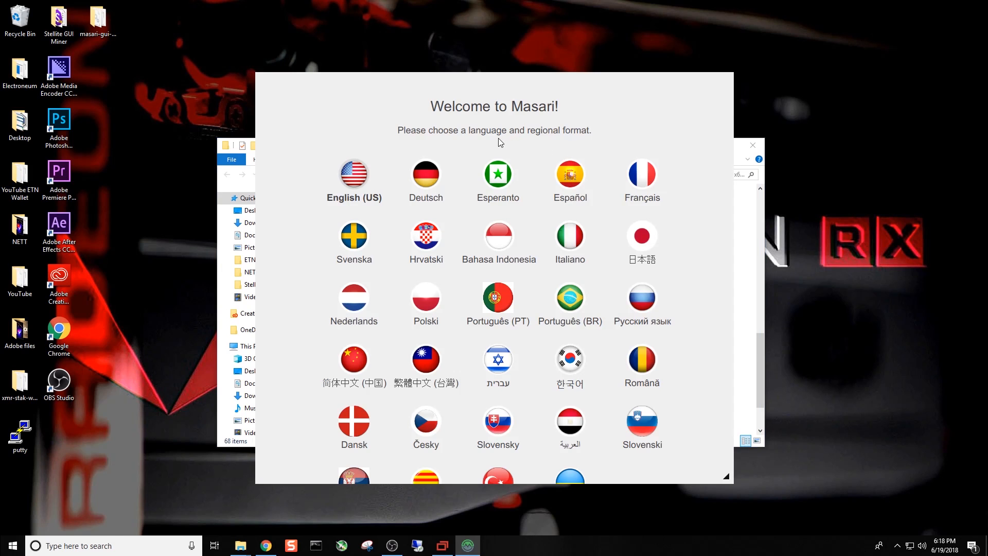
- Choose English (US) as the wallet language and start creating a new wallet
scroll(399, 304, down, 2)
scroll(392, 298, up, 2)
click(355, 181)
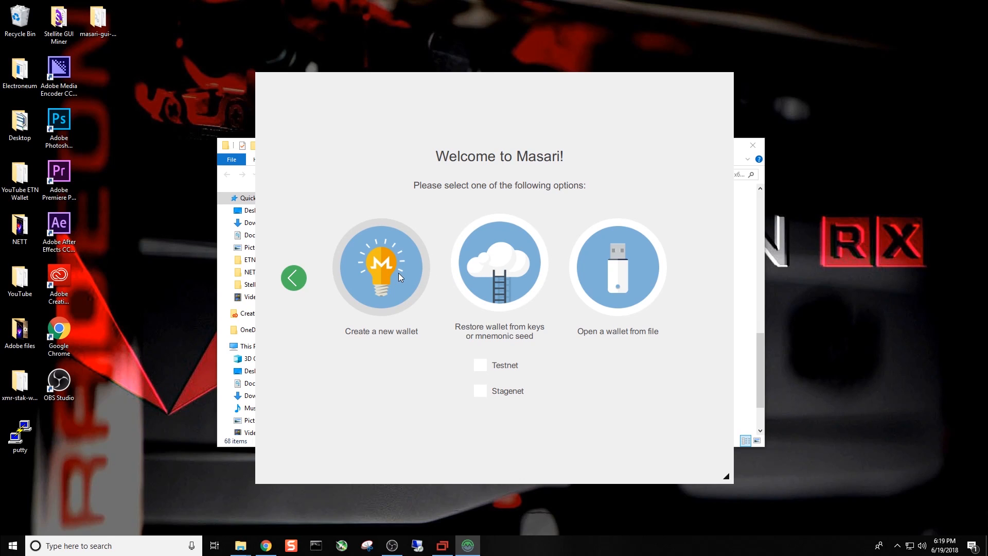
click(381, 277)
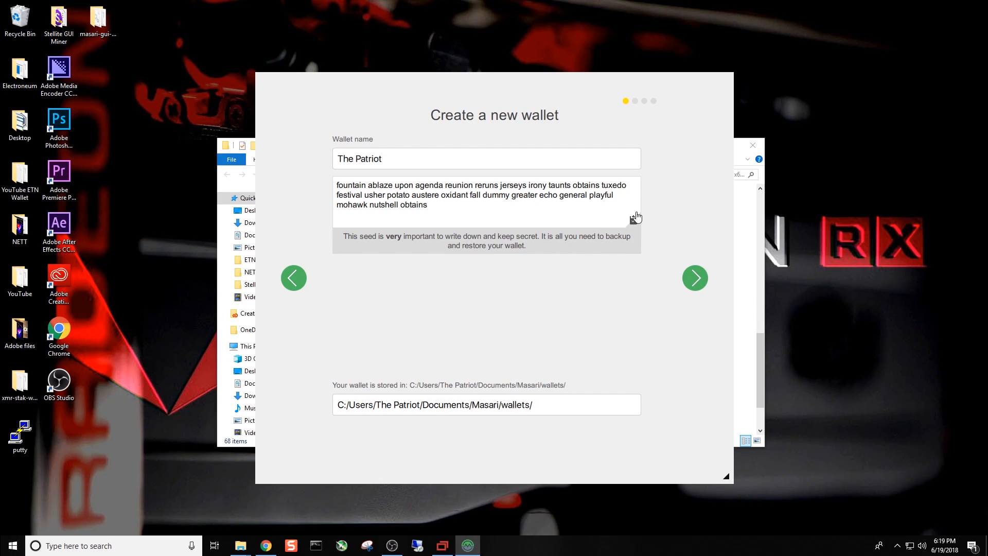
- Minimize the extracted files' folder window and name the new wallet Masari
click(749, 219)
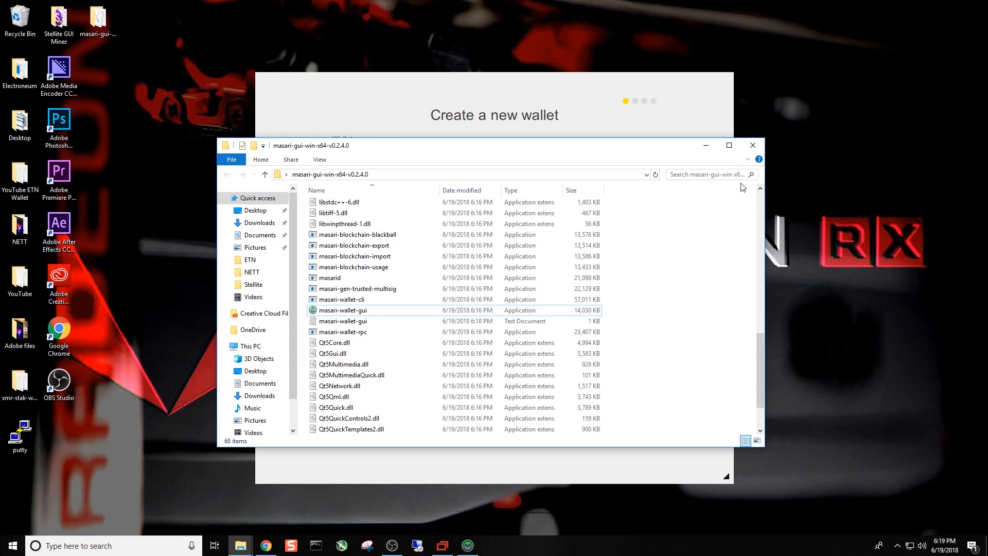
click(707, 146)
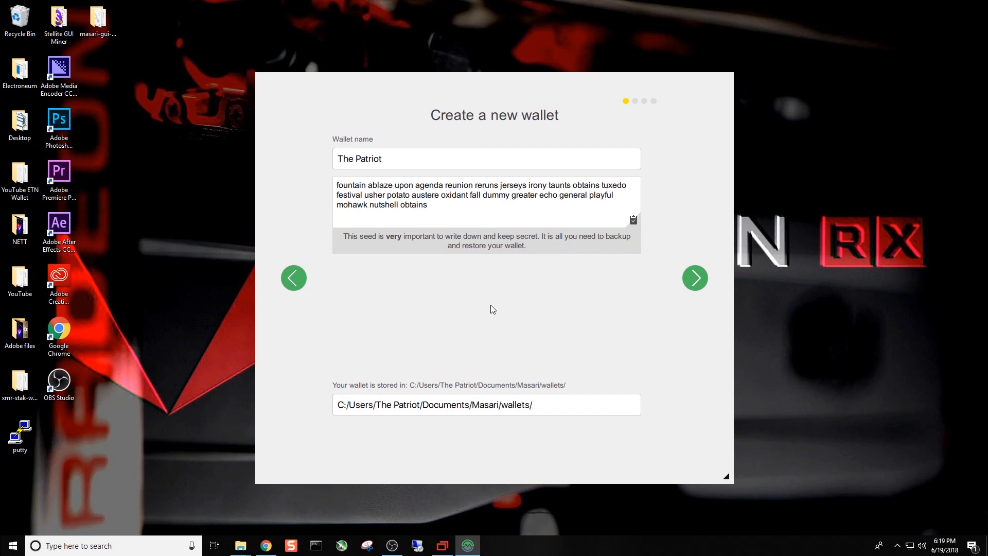
drag(382, 159, 326, 162)
text(Masari)
- Set the wallet's storage location to the Desktop folder under This PC
click(425, 409)
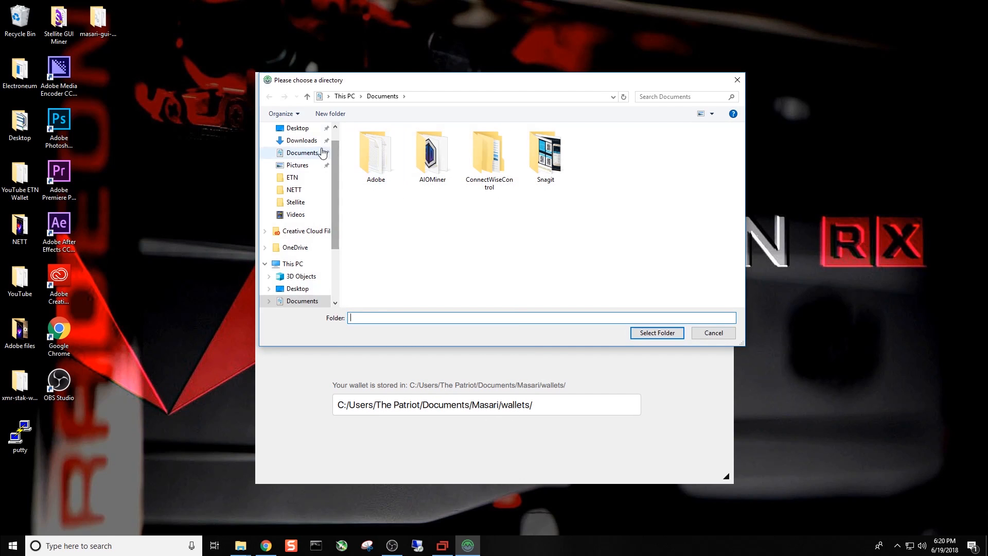
click(300, 128)
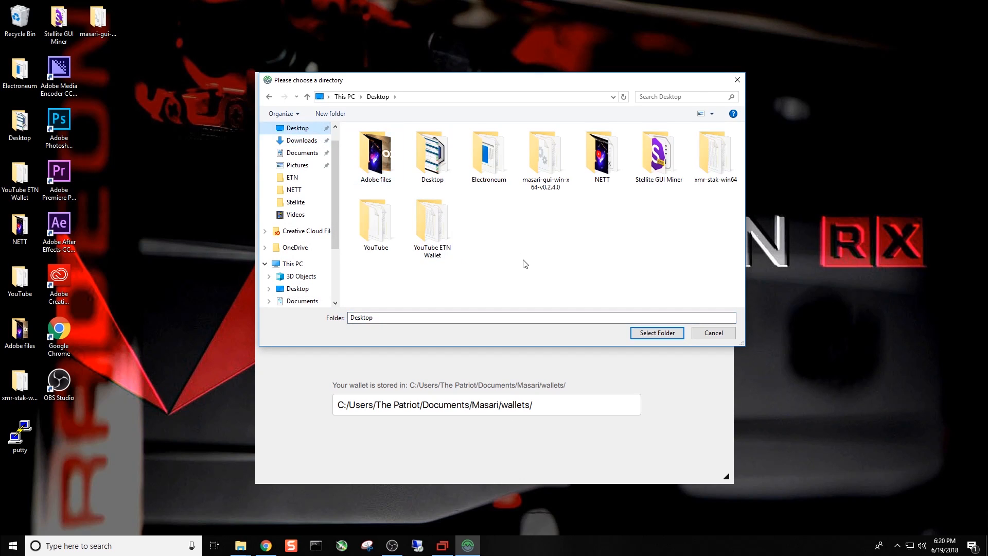
click(419, 317)
drag(419, 317, 339, 320)
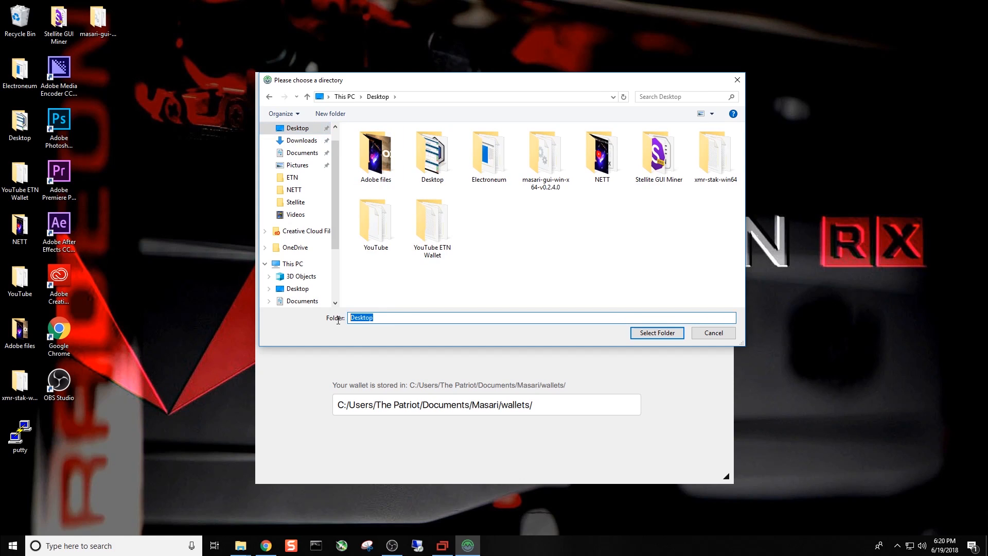
key(BackSpace)
click(654, 334)
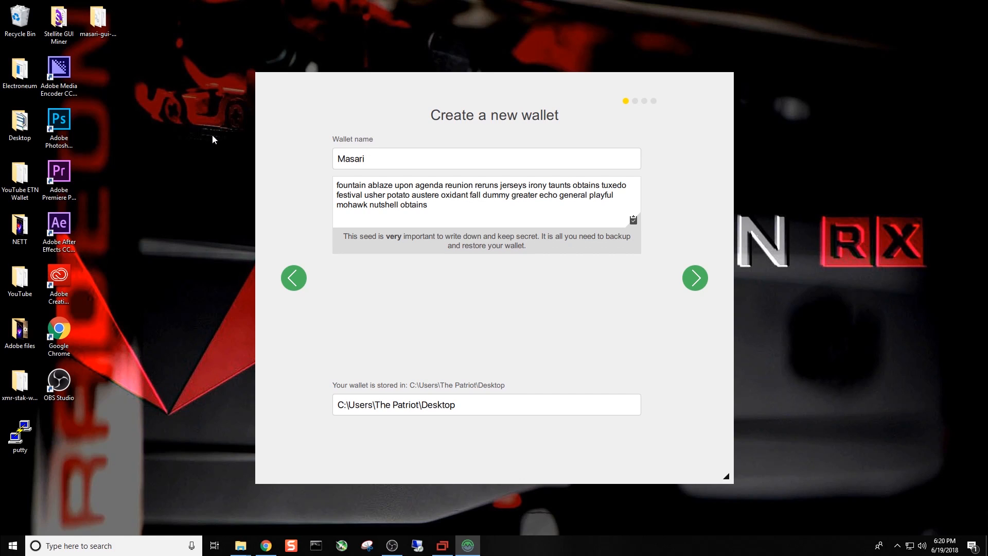
- Accept the wallet's name and storage location, and enter and confirm the wallet password
click(694, 276)
click(513, 263)
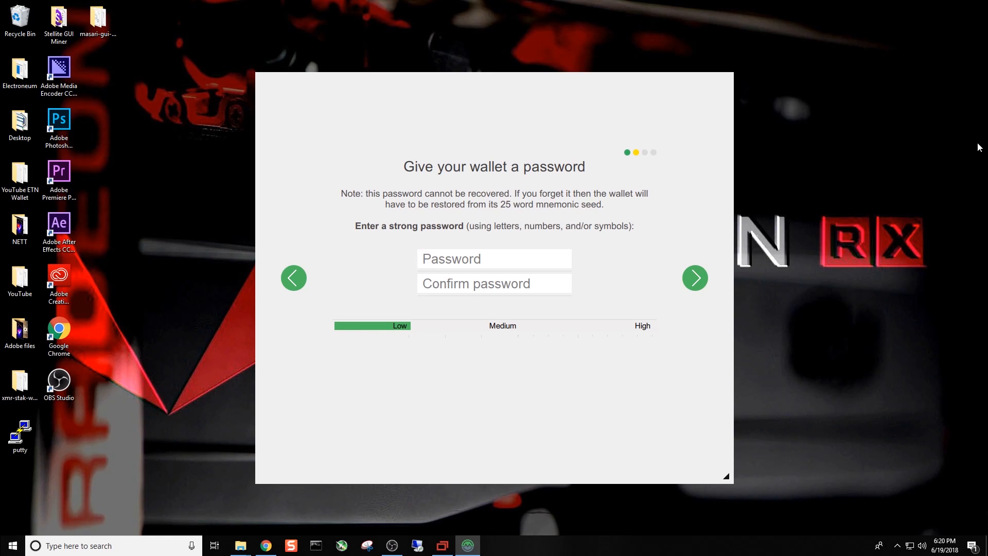
text(•••••)
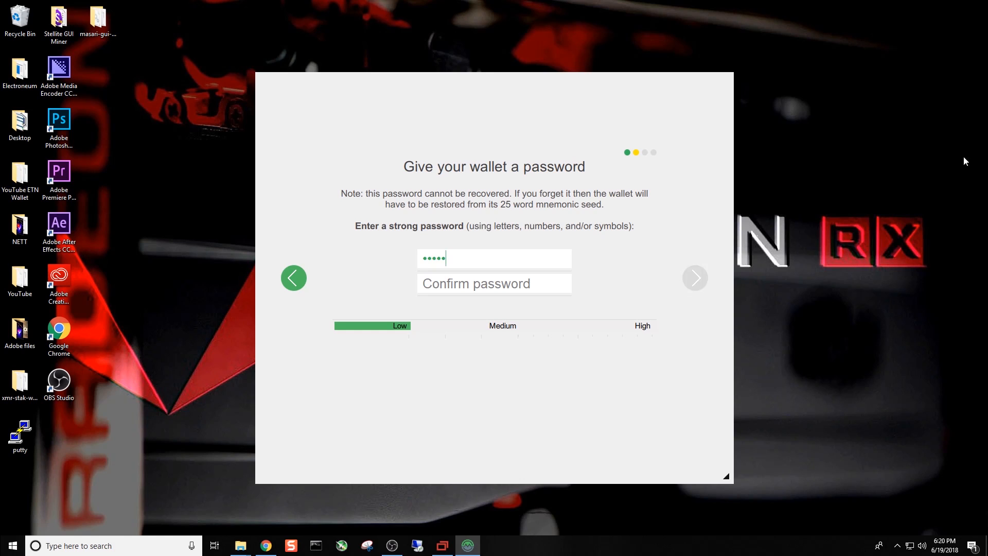
text(•••••)
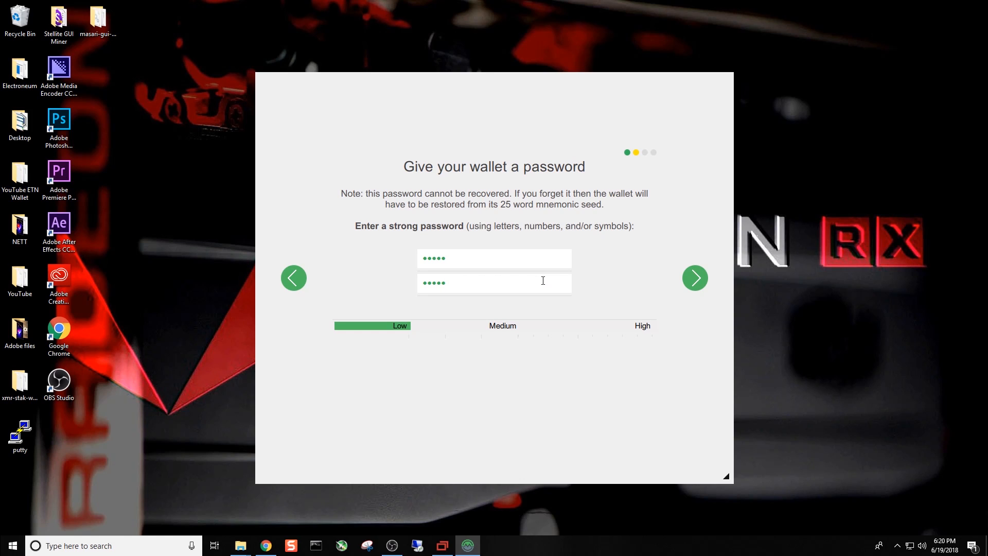
click(694, 279)
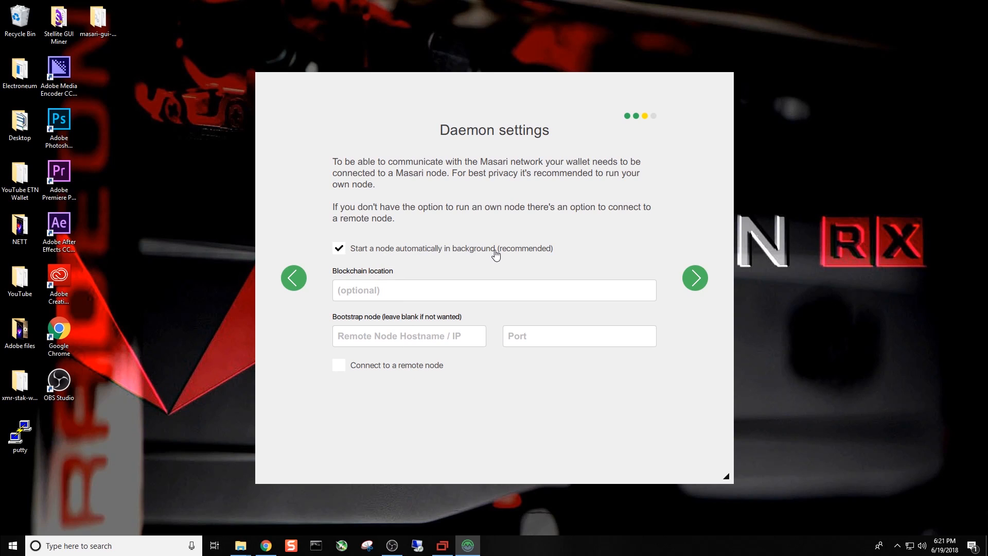
- Accept the daemon settings with the automatic background node and open the new Masari wallet
click(694, 278)
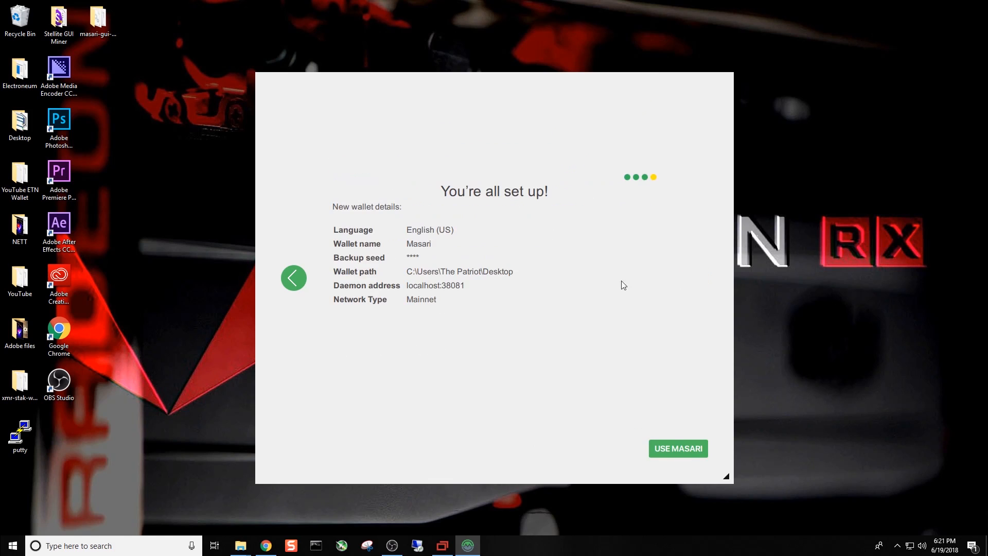
click(672, 454)
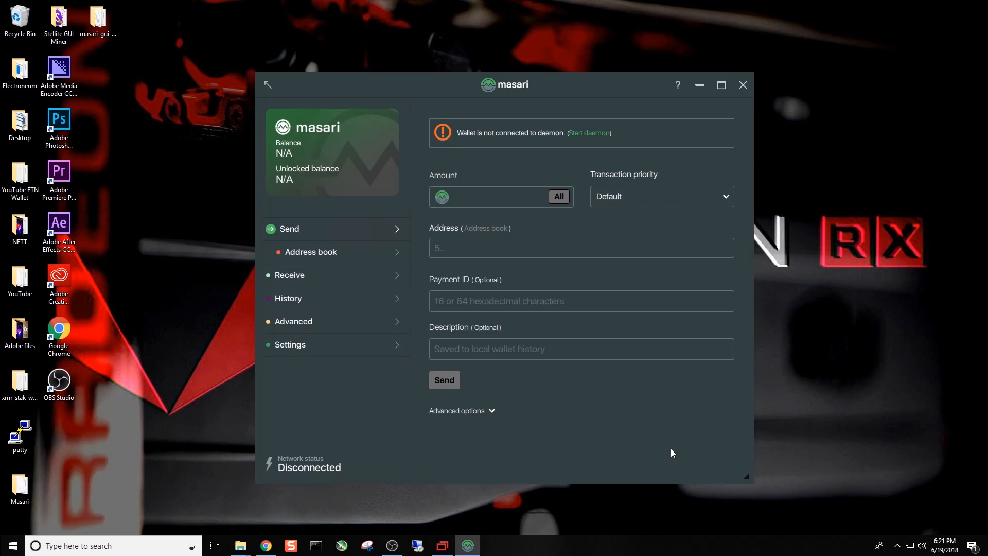
- Place the Masari wallet folder below the masari-gui folder on the desktop and inspect its contents
drag(23, 475, 105, 72)
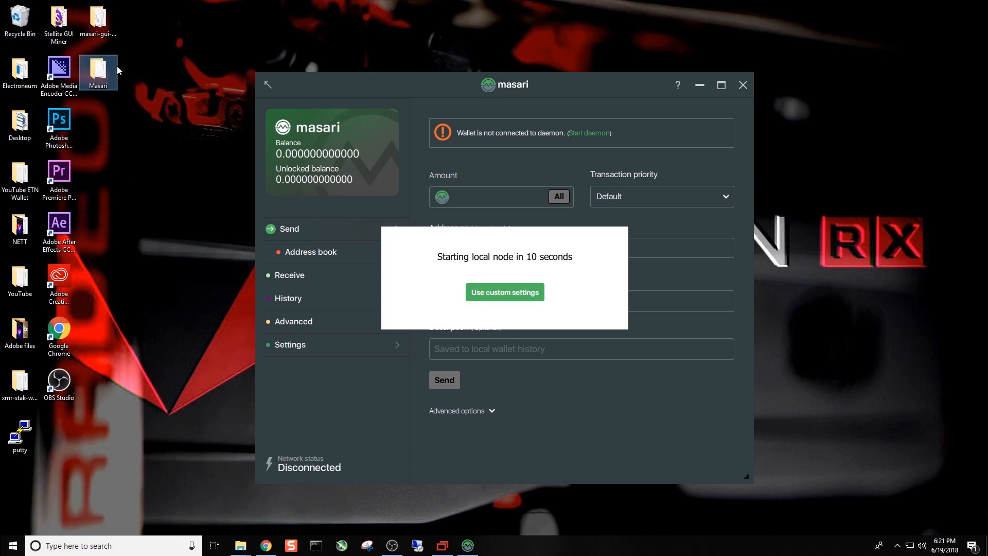
double_click(98, 72)
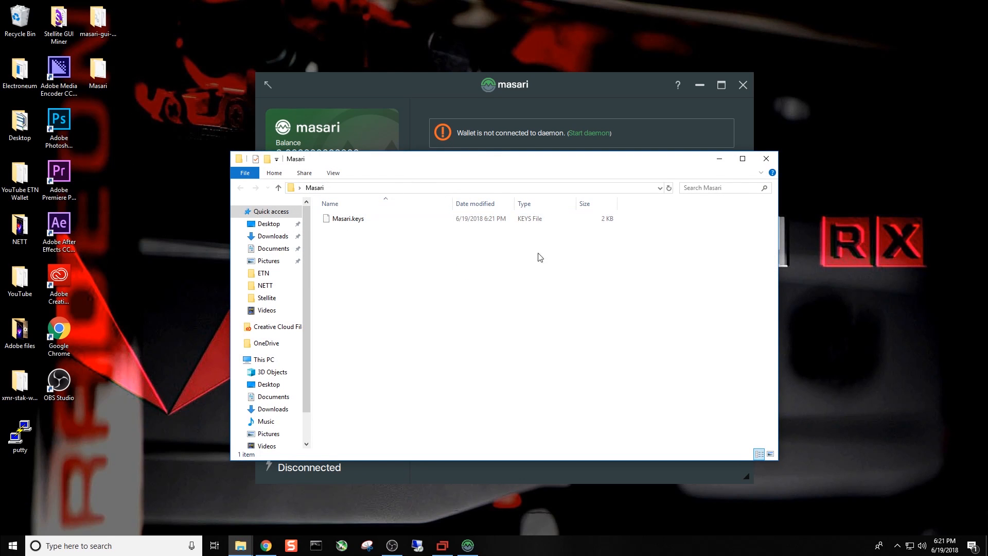
drag(487, 165, 670, 301)
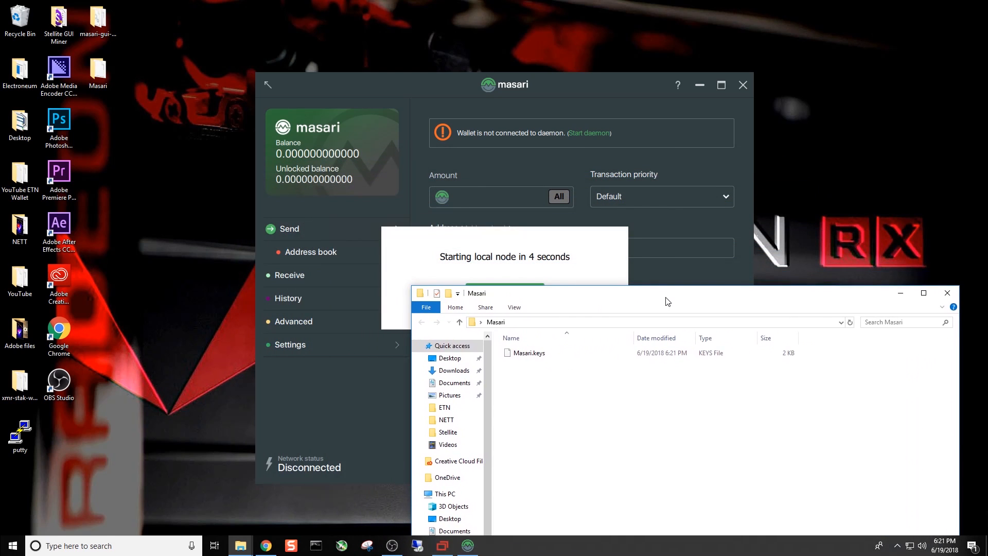
click(952, 294)
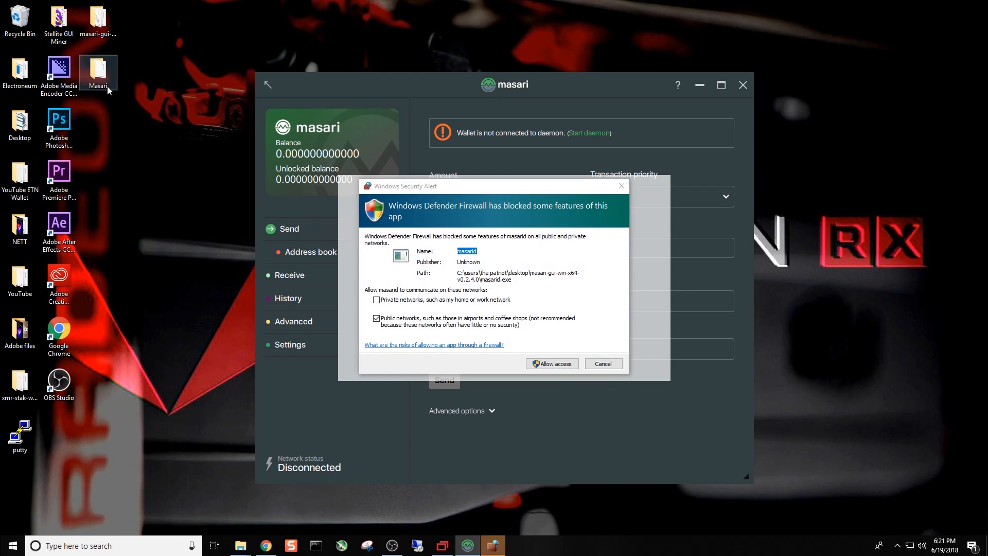
- Allow masarid through Windows Defender Firewall on private networks only, excluding public networks
click(377, 300)
click(377, 318)
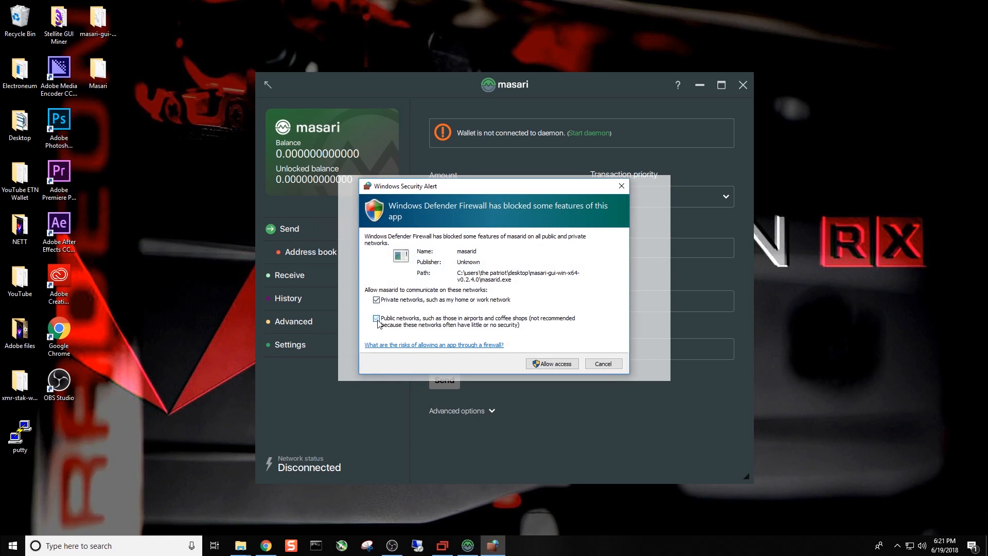
click(556, 367)
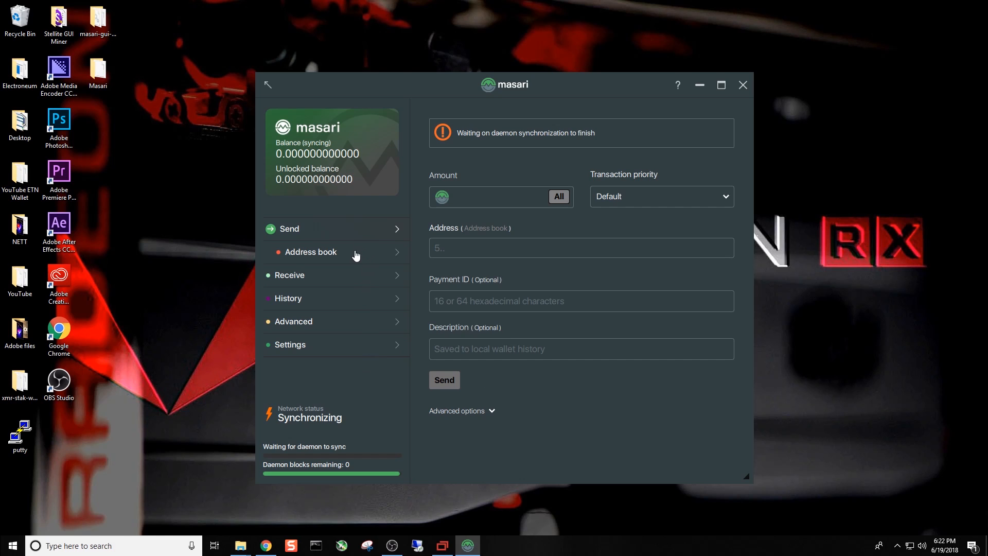
- Copy the wallet's primary receiving address
click(348, 279)
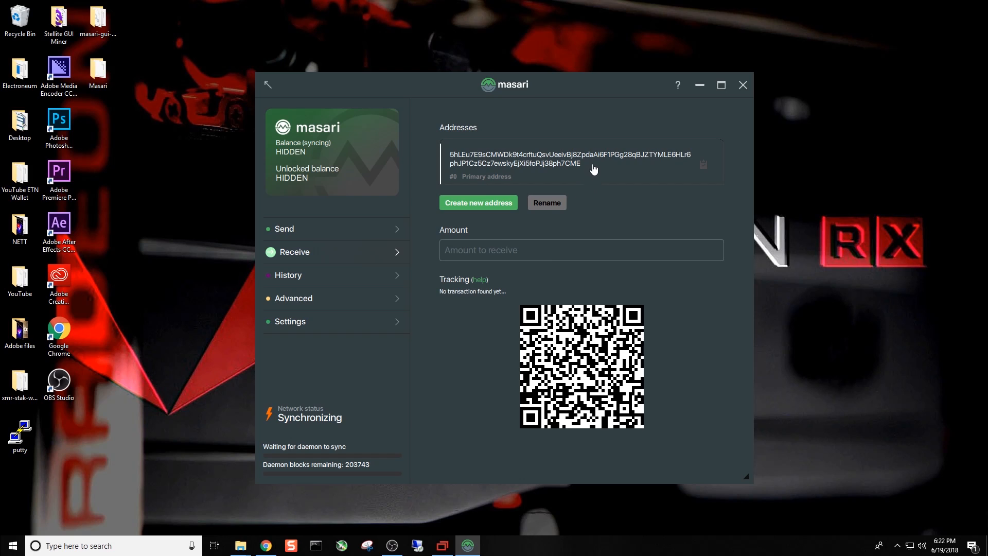
click(707, 171)
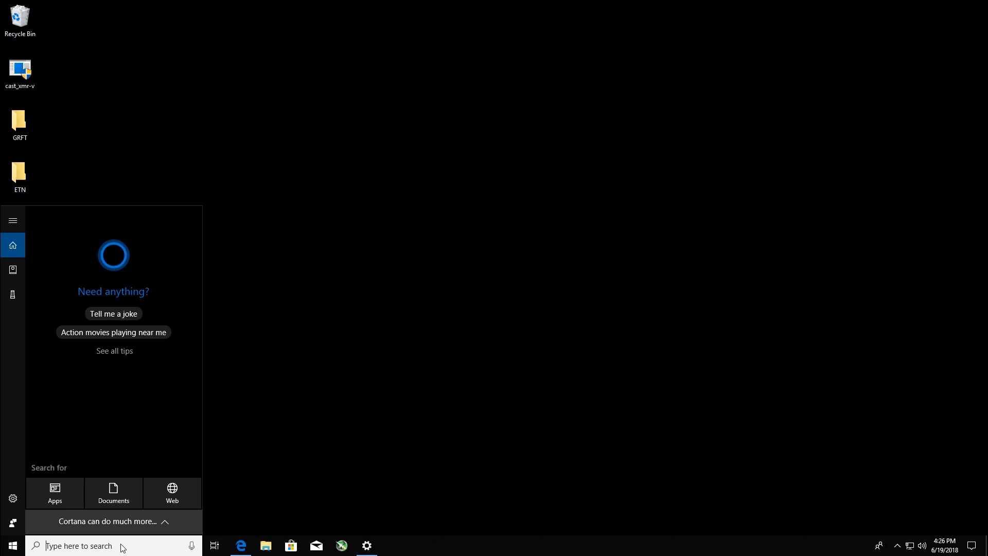
- Open Device Manager, examine the installed display adapters, and minimize it
text(r)
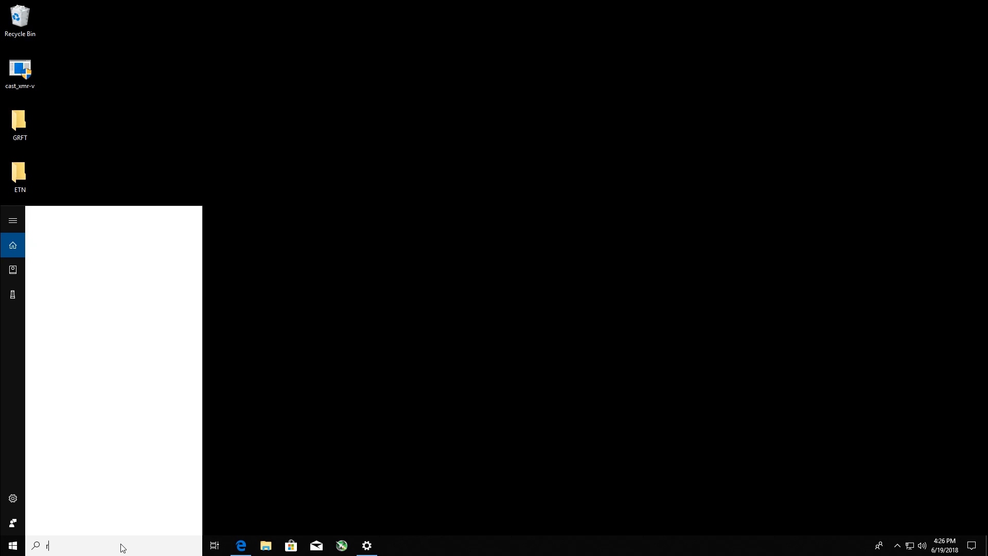
key(BackSpace)
text(device)
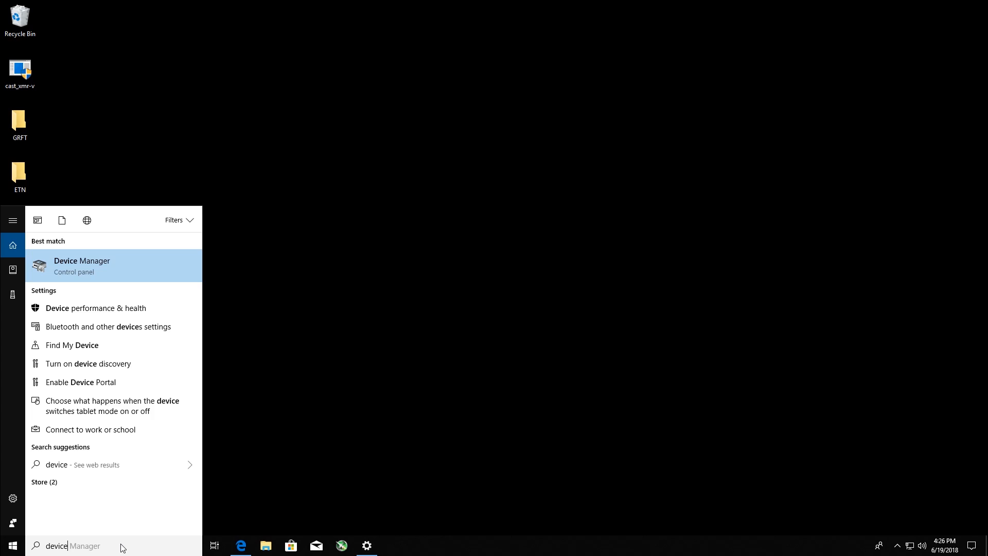
key(Return)
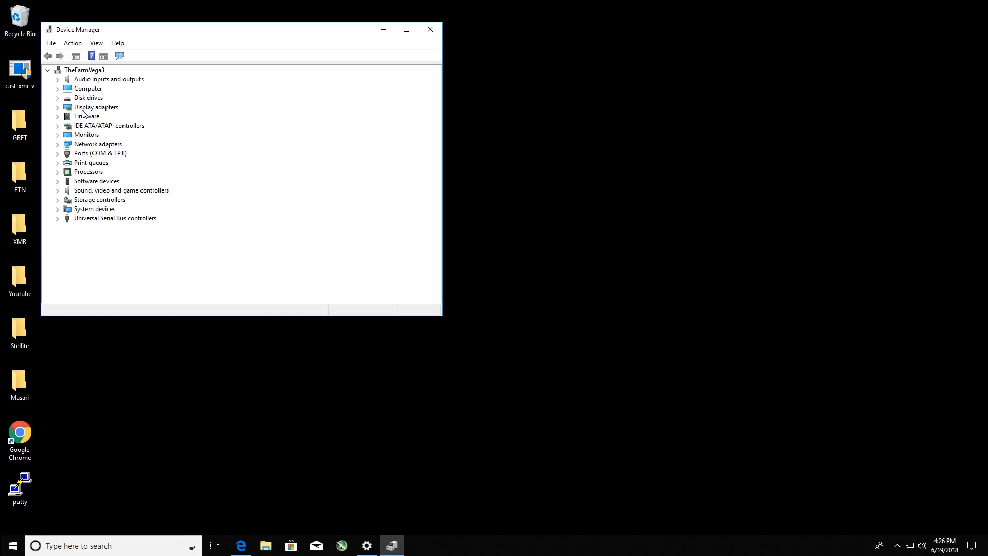
double_click(83, 109)
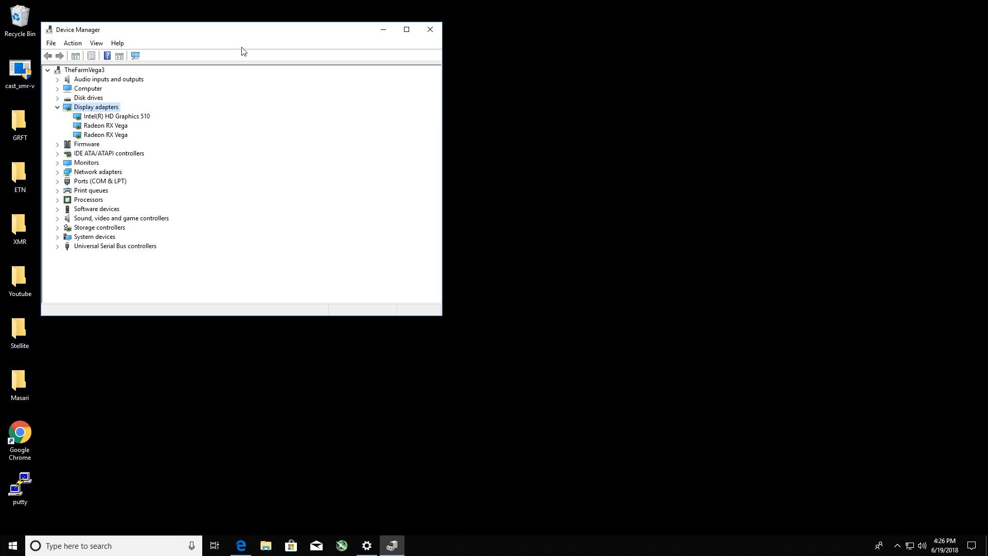
click(383, 30)
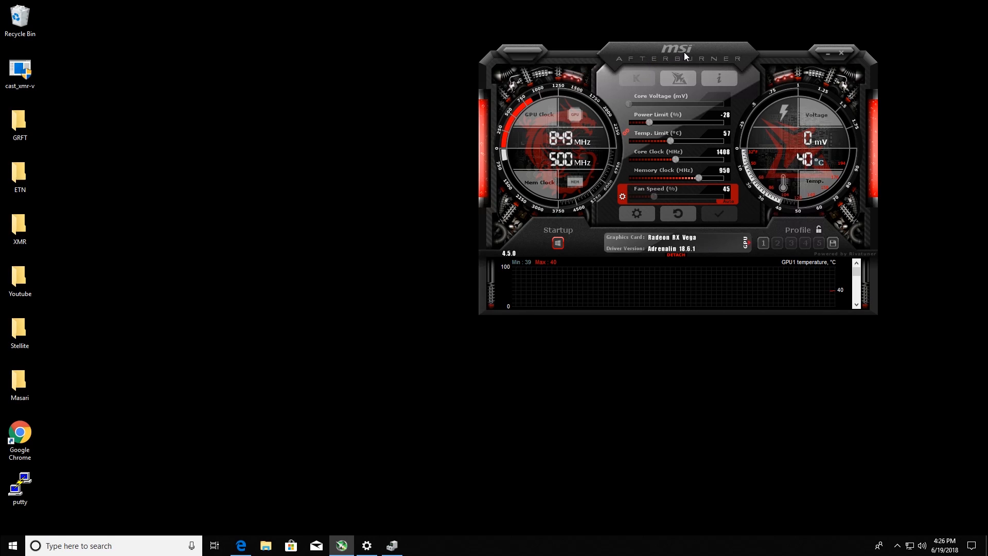
- Examine the Radeon RX Vega clock, power and fan settings in MSI Afterburner and minimize it
drag(680, 55, 762, 63)
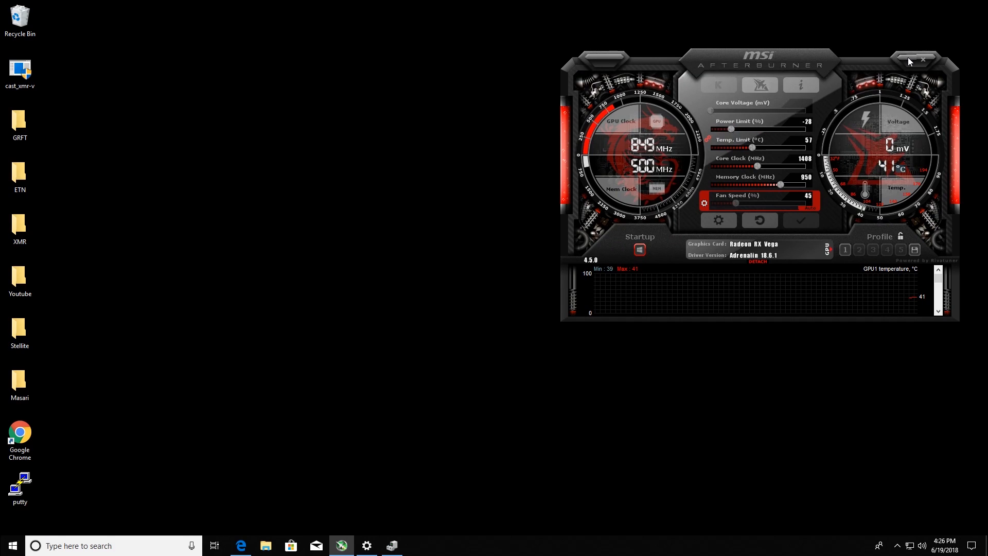
click(907, 60)
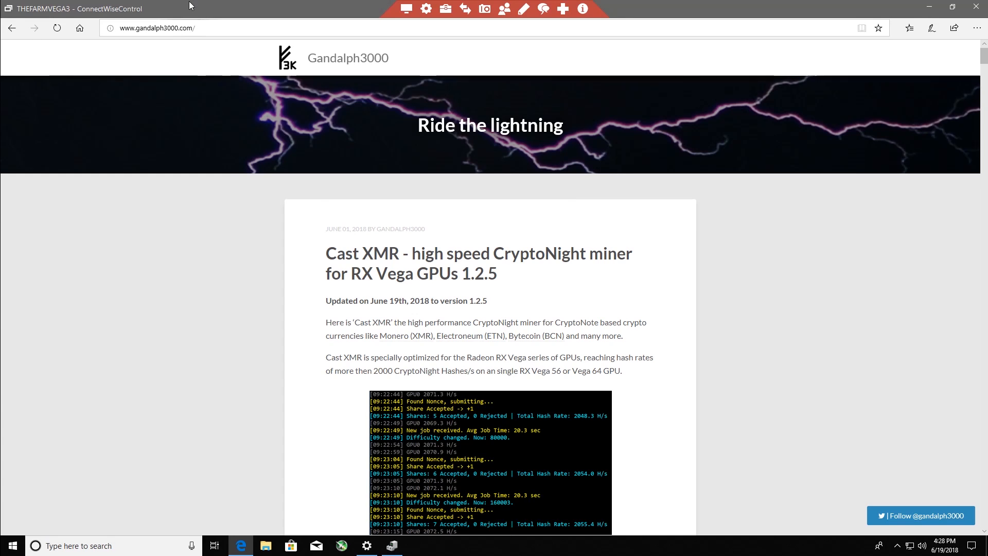
- Review the xmr-stak Masari and Haven fork release on GitHub and AMD's Radeon driver download page for Windows 10 64-bit
click(189, 2)
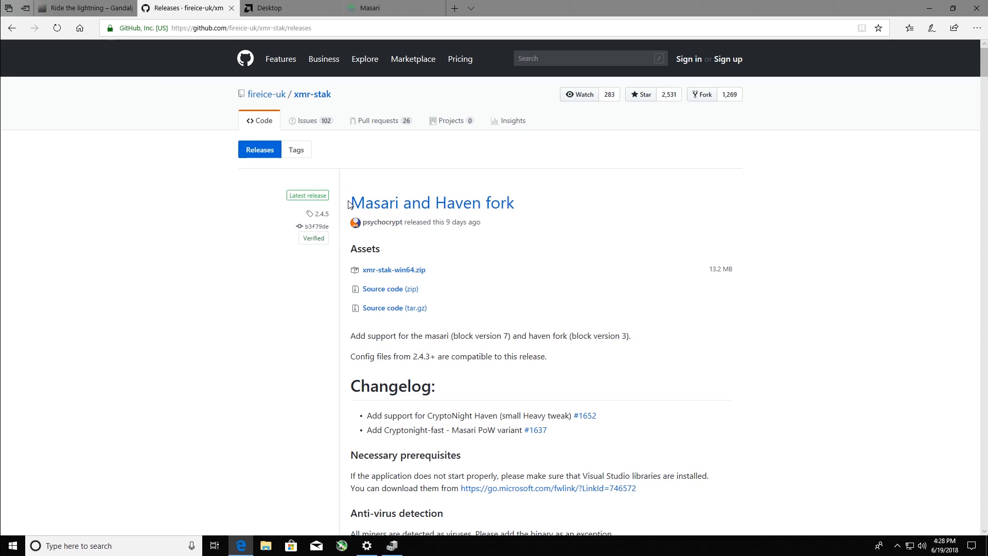
drag(350, 204, 521, 207)
click(535, 201)
click(311, 3)
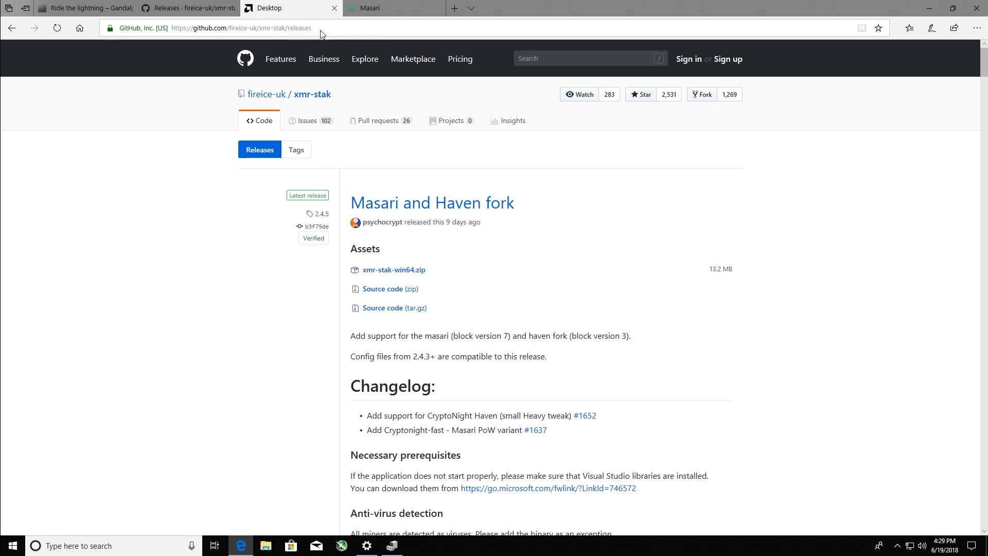
click(468, 348)
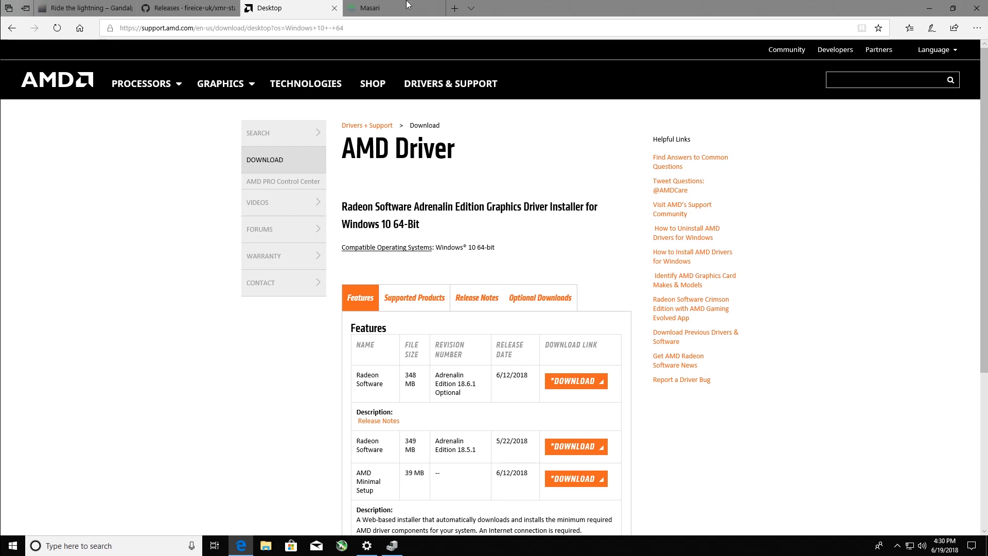
- Open the Masari website and view its web wallet page
click(372, 8)
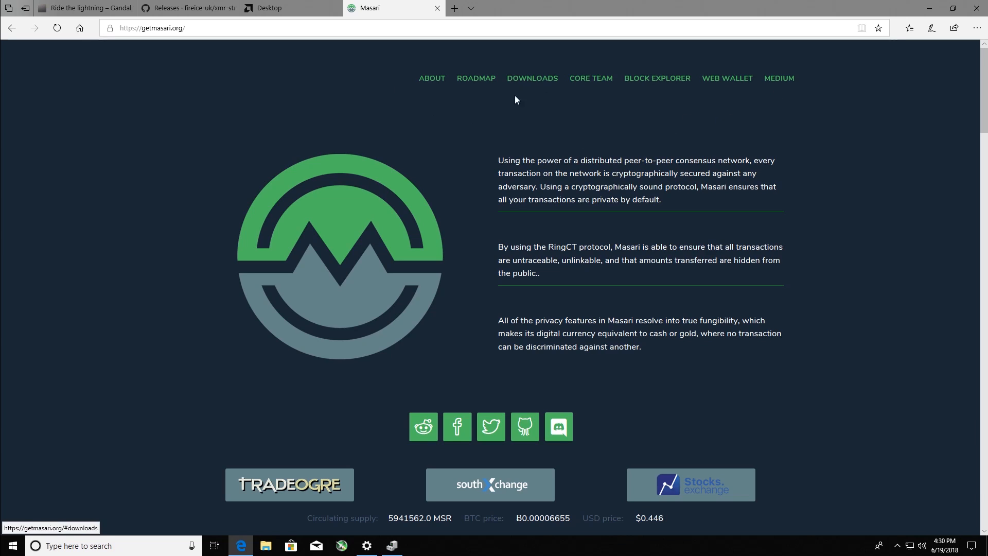
click(713, 78)
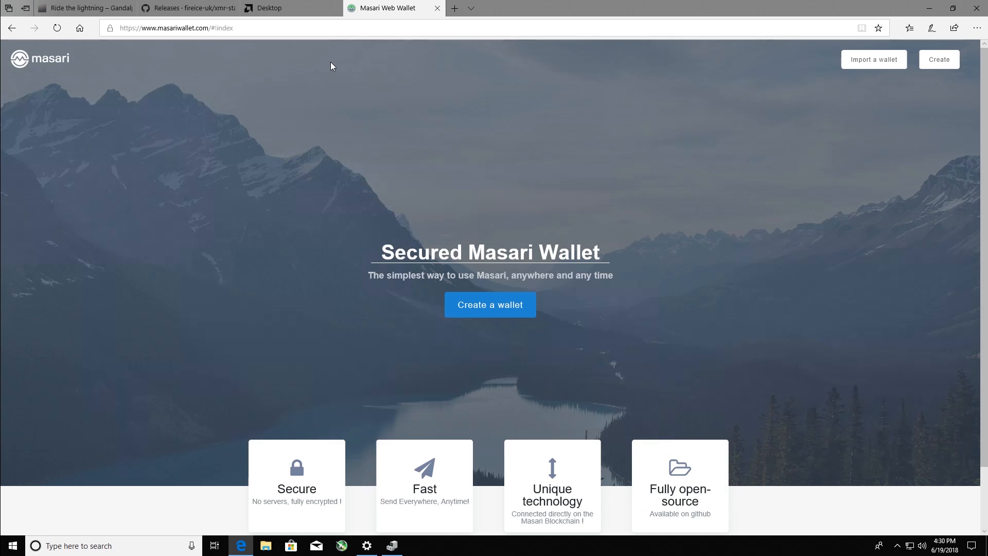
mouse_move(303, 17)
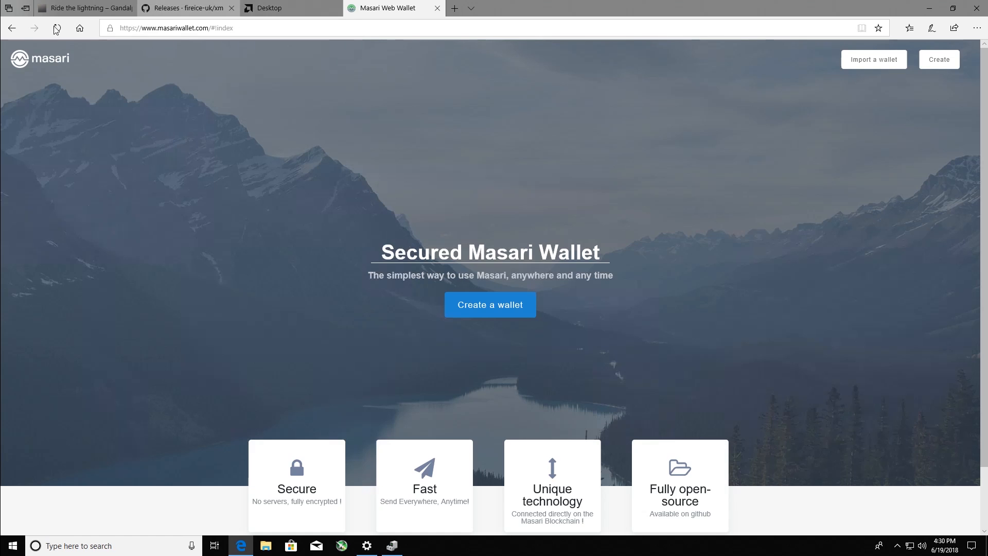
- Return from the web wallet page to the Masari home page at getmasari.org
click(12, 27)
click(14, 31)
click(14, 31)
click(326, 32)
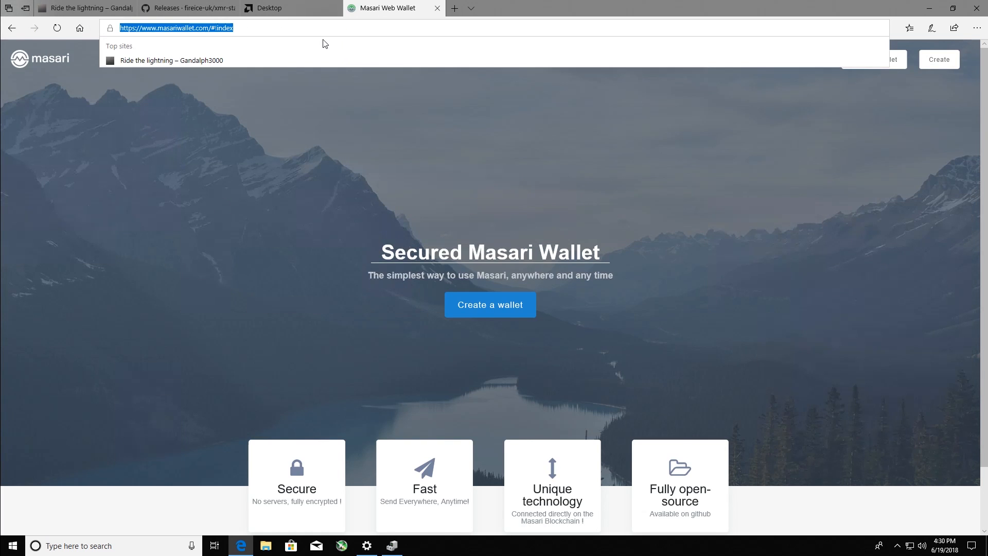
text(masari)
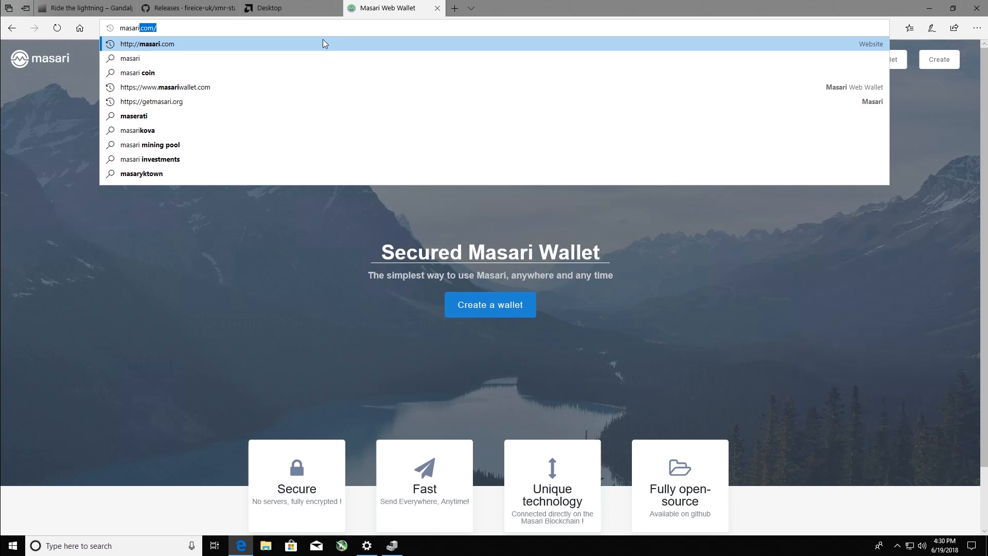
key(Down)
key(Down)
key(Down)
key(Down)
key(Down)
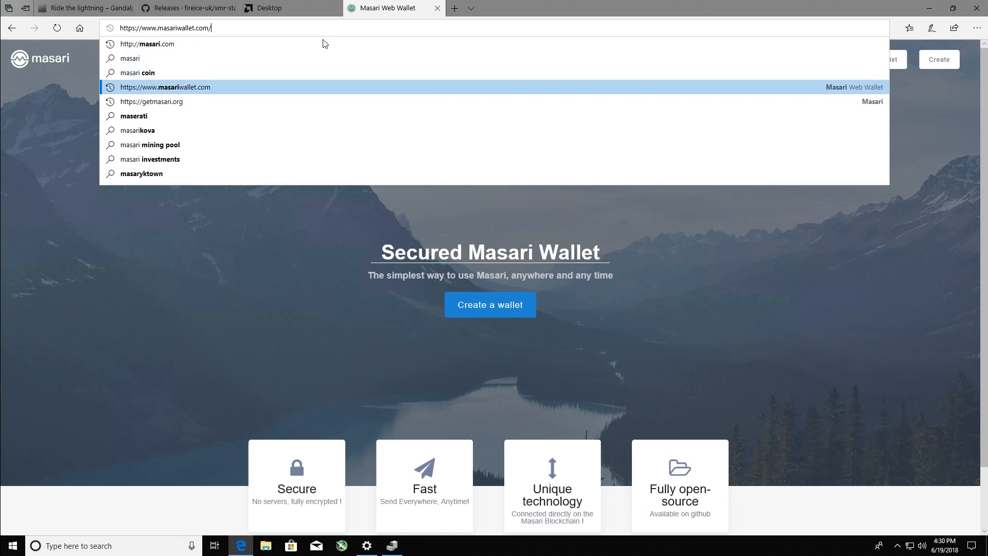
key(Up)
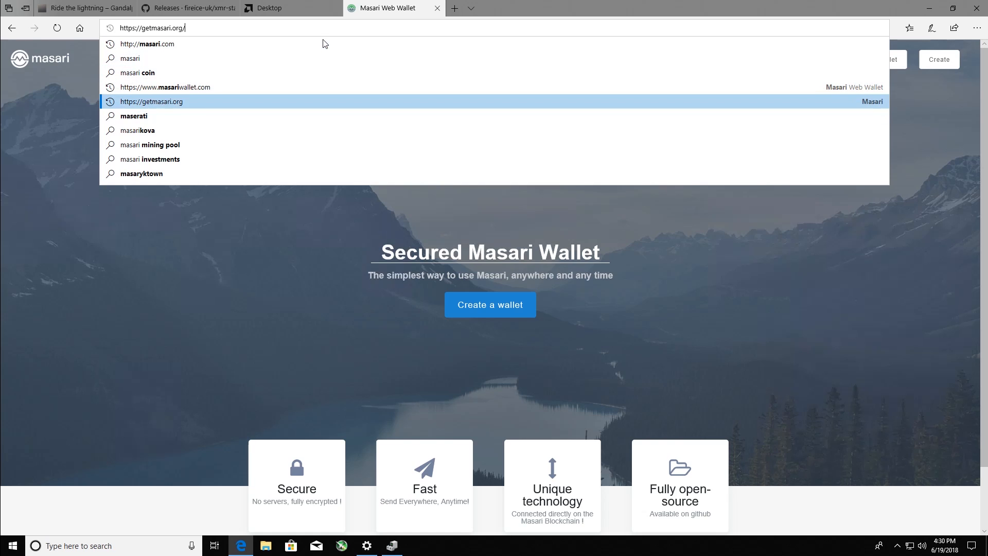
key(Return)
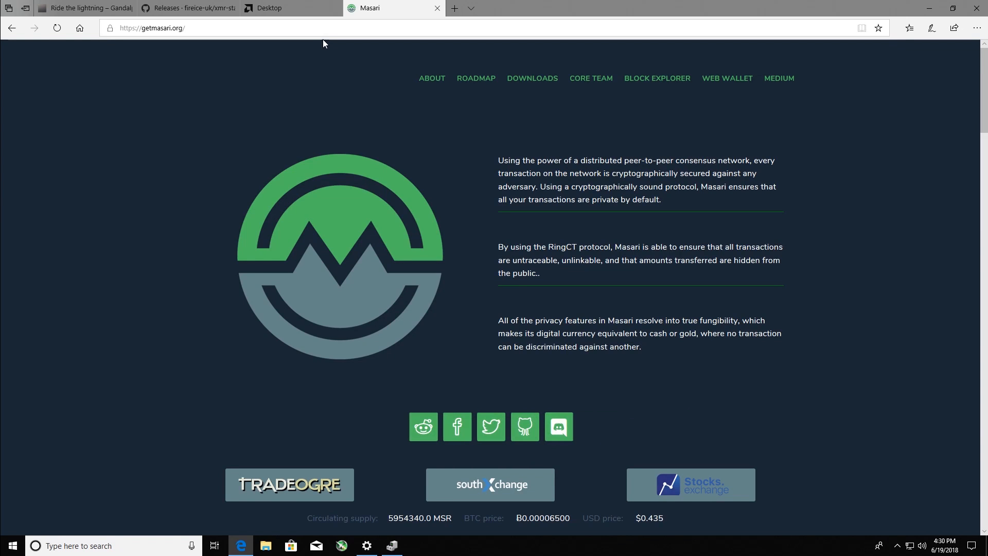
- Look over the wallet downloads and the neighbouring roadmap on the Masari website
click(542, 78)
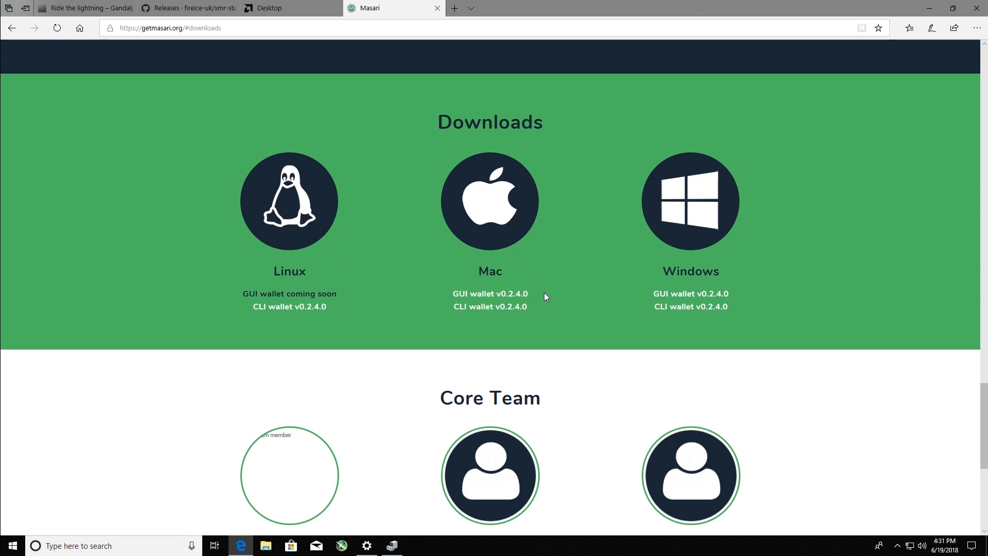
scroll(544, 292, up, 3)
scroll(493, 371, down, 2)
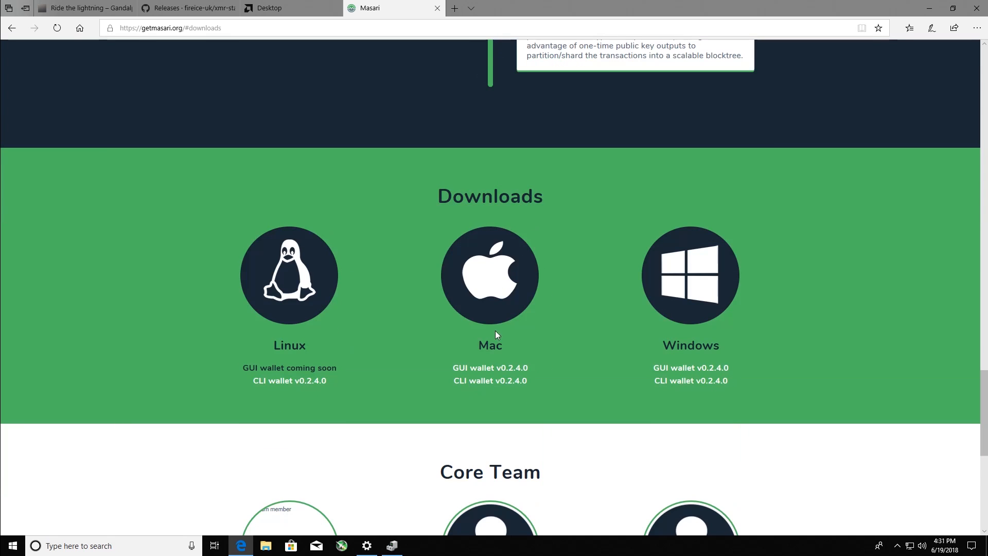
scroll(536, 338, up, 15)
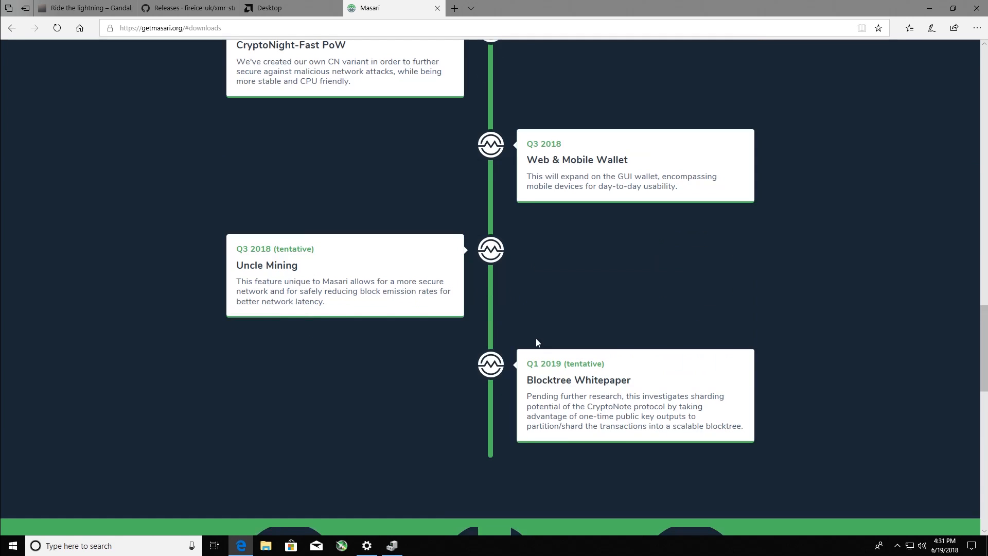
- Look back through the Masari roadmap and return to the introduction at the start of the page
scroll(536, 336, down, 3)
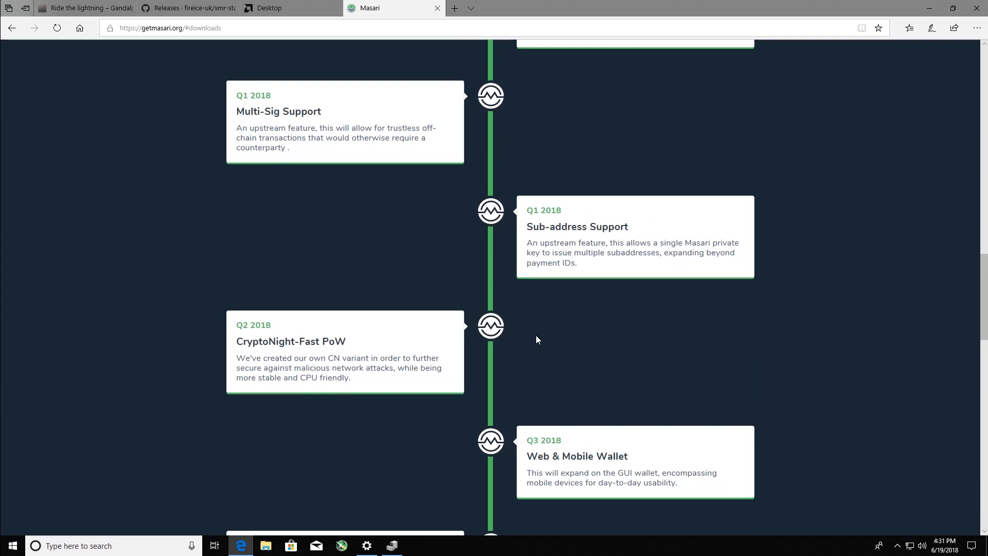
scroll(536, 336, down, 4)
scroll(536, 335, up, 20)
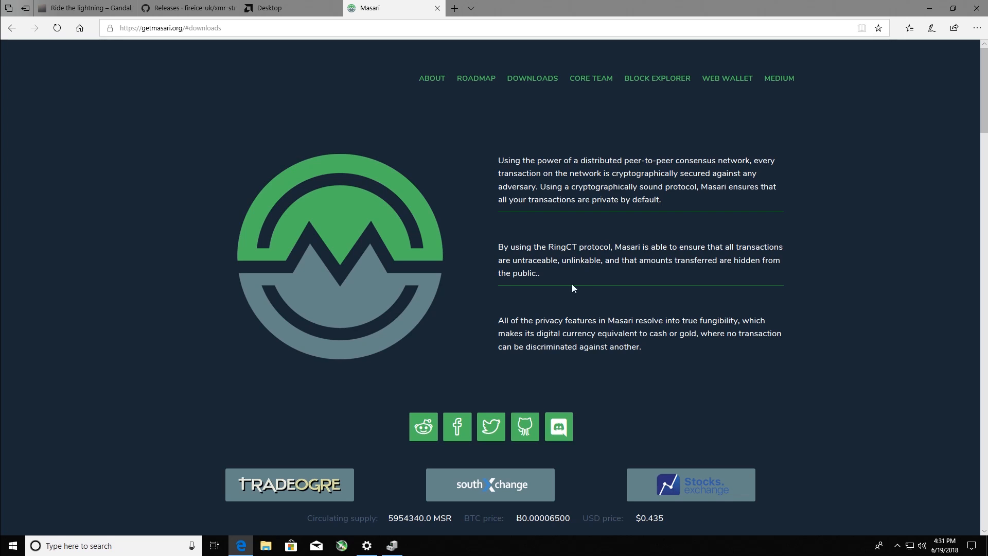
- Download Cast XMR 1.2.5 for Windows (64 bit) from the Gandalph3000 site, show the zip in its folder, and minimize the browser
mouse_move(521, 5)
click(98, 7)
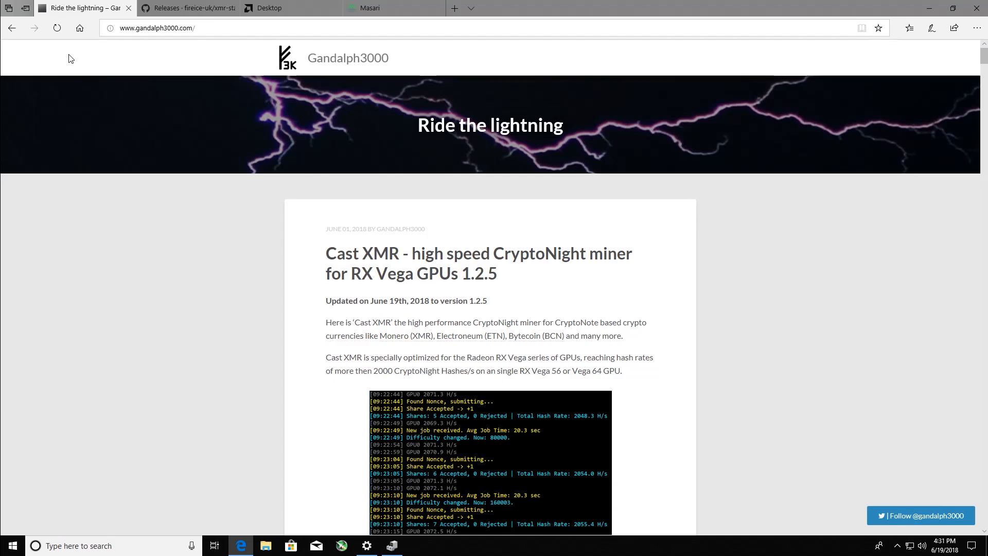
scroll(461, 244, down, 4)
scroll(460, 241, down, 1)
click(404, 291)
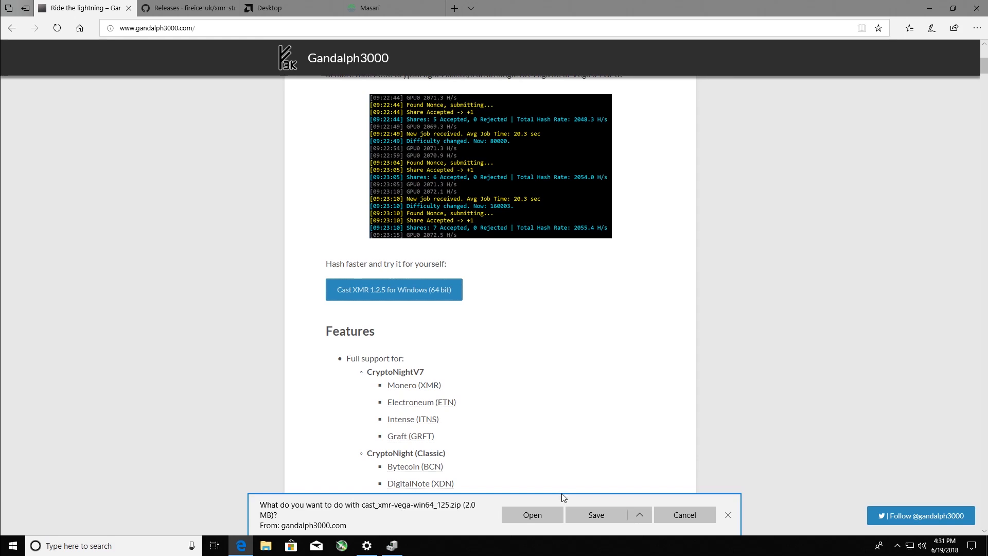
click(588, 515)
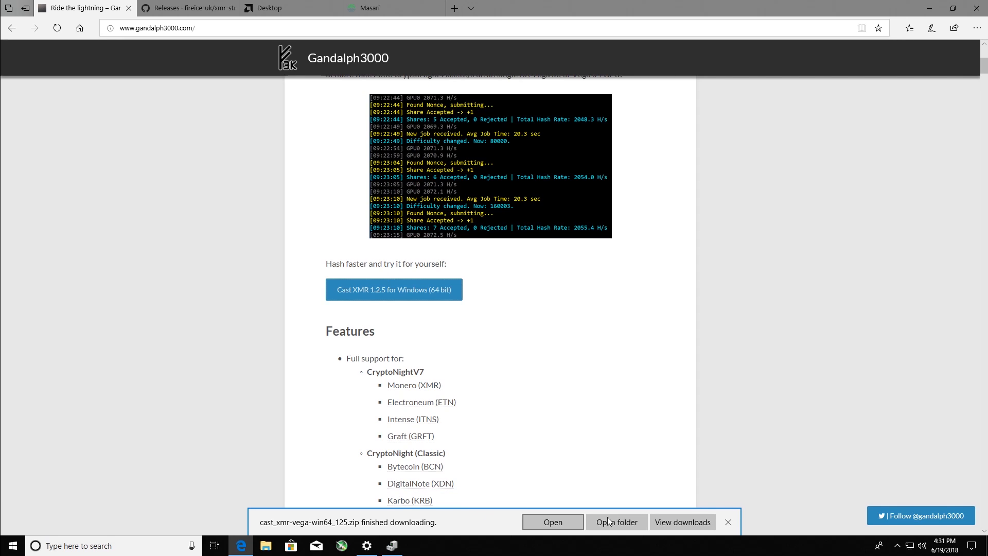
click(617, 521)
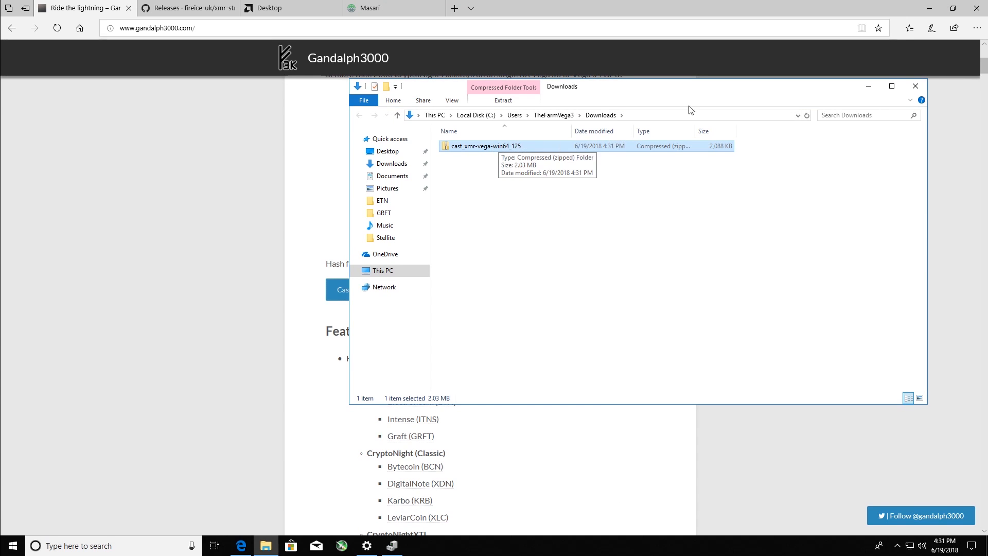
click(933, 9)
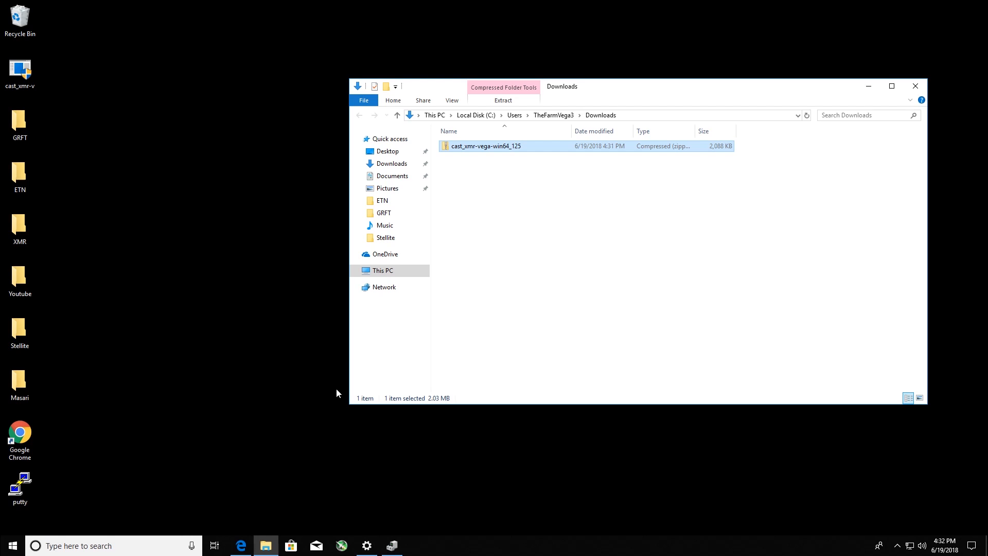
- Search Windows for regedit and launch the Registry Editor
click(128, 551)
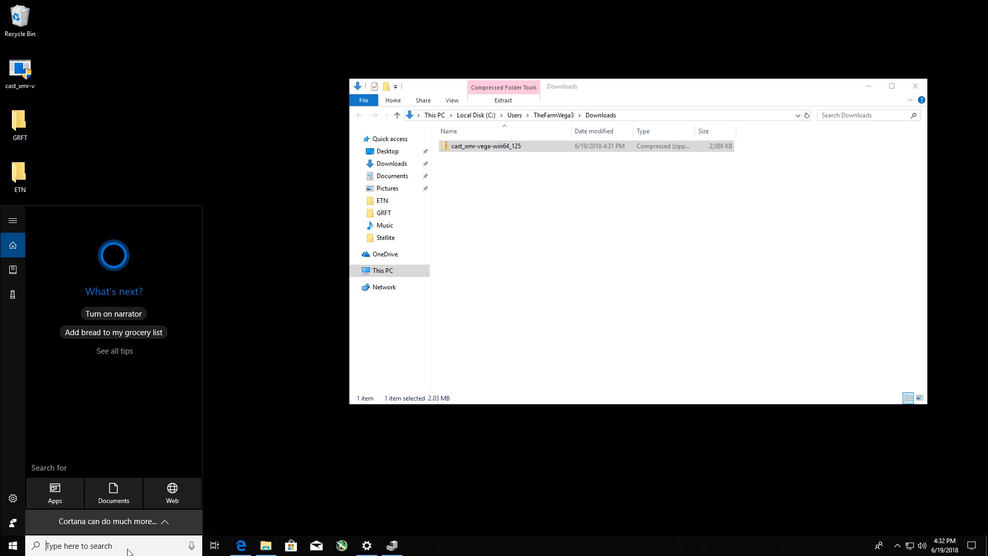
text(reg)
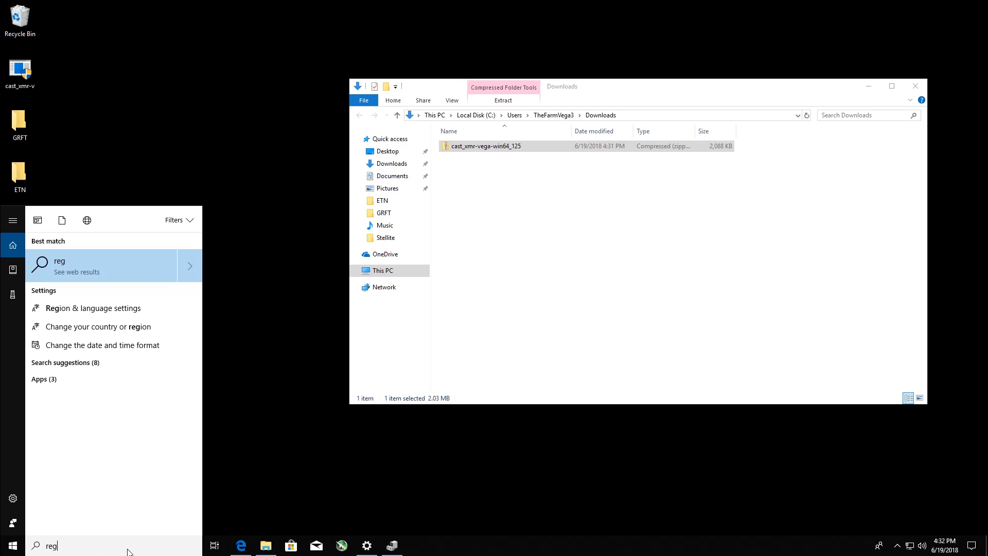
text(e)
text(dit)
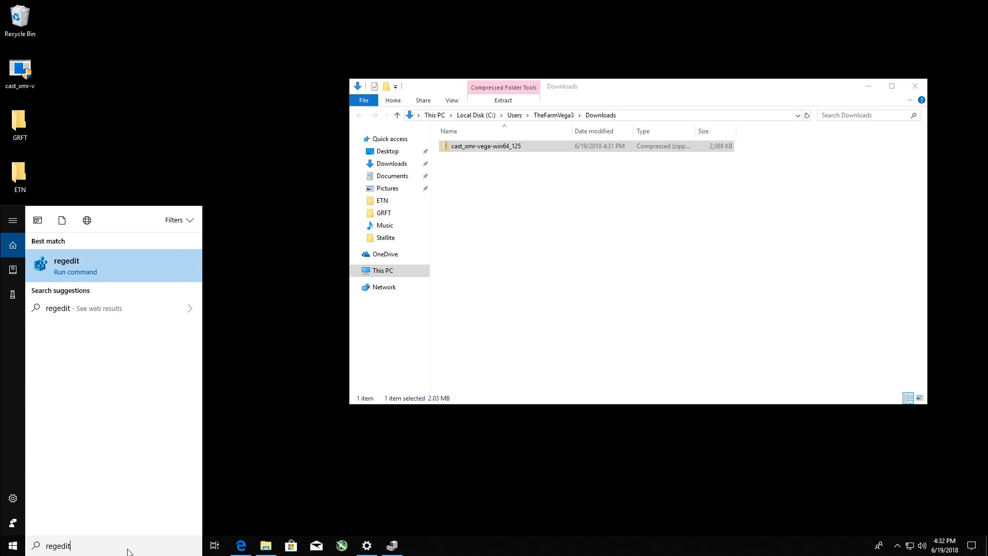
key(Return)
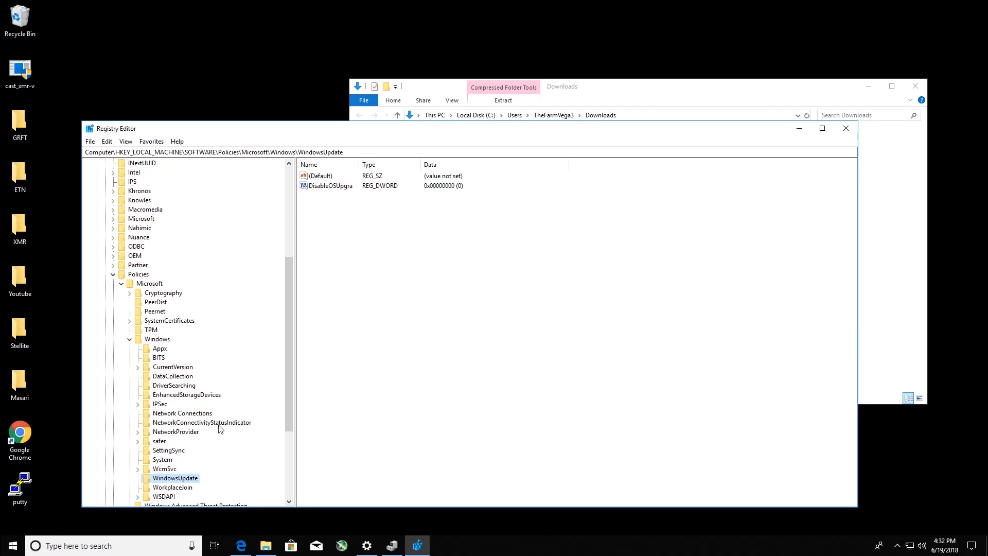
- Collapse the SOFTWARE branch and expand the registry tree to HKEY_LOCAL_MACHINE\SYSTEM\ControlSet001\Control\Class
drag(291, 350, 289, 363)
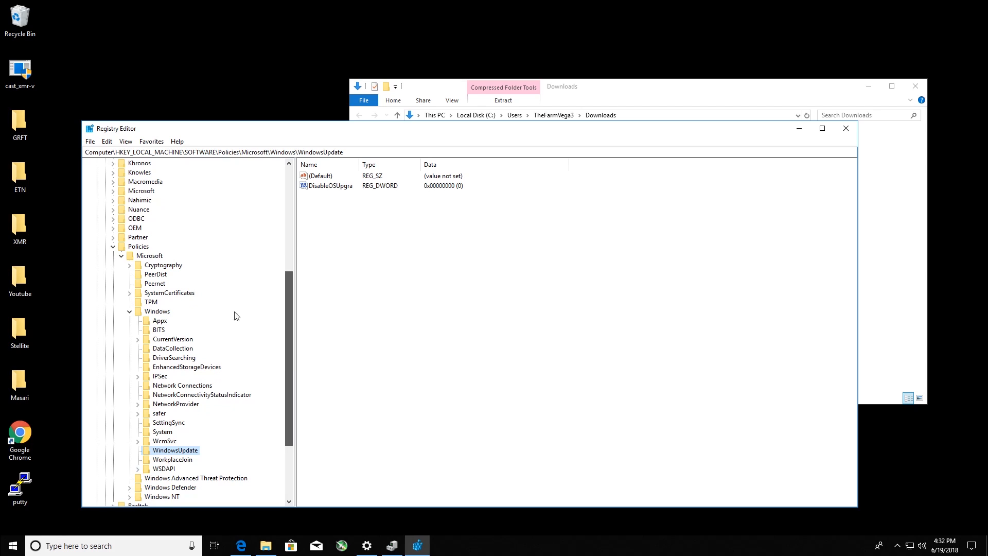
click(113, 247)
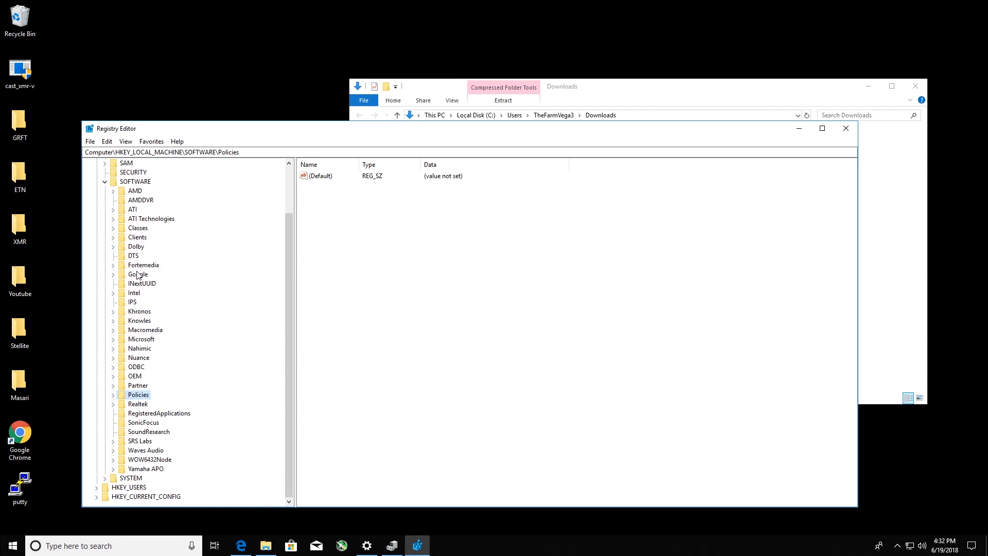
click(105, 183)
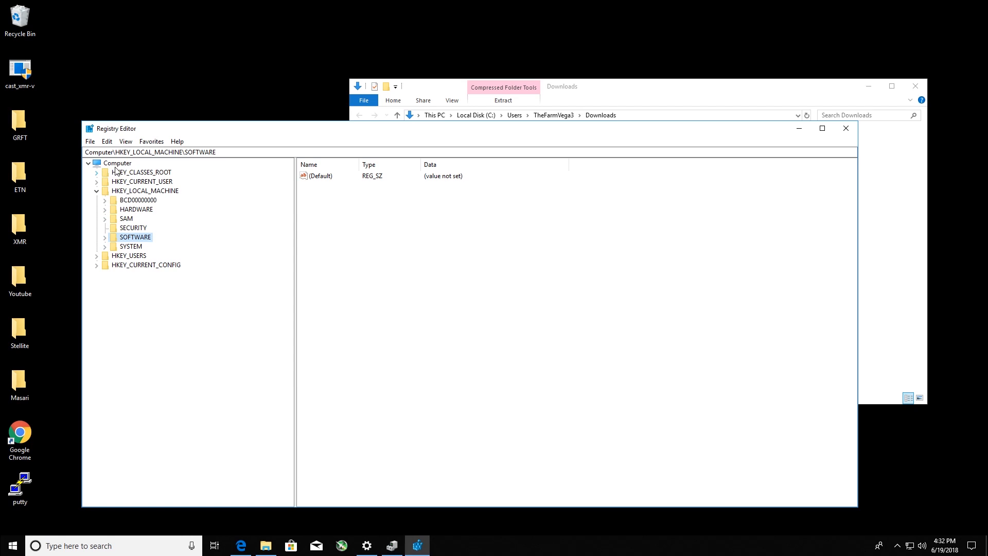
click(104, 247)
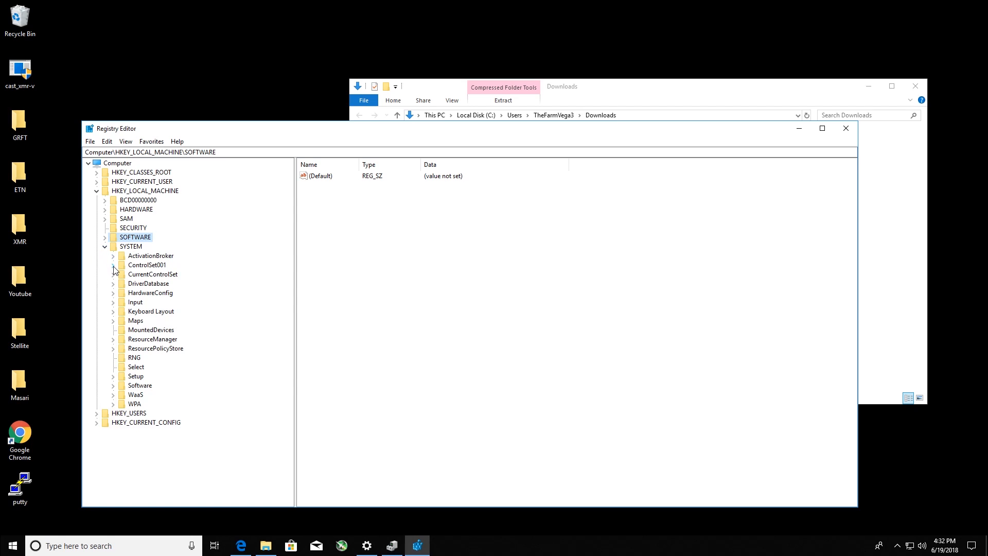
click(113, 266)
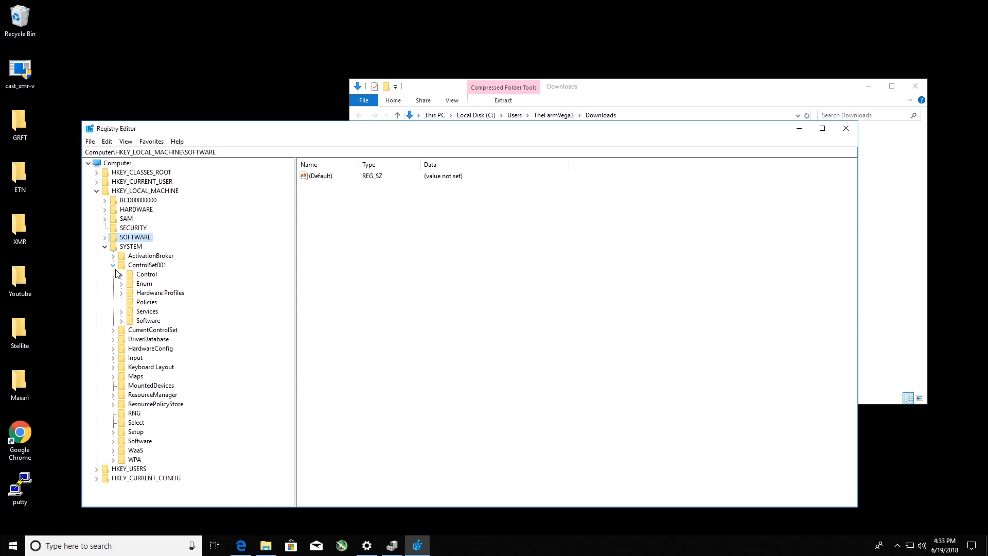
click(122, 276)
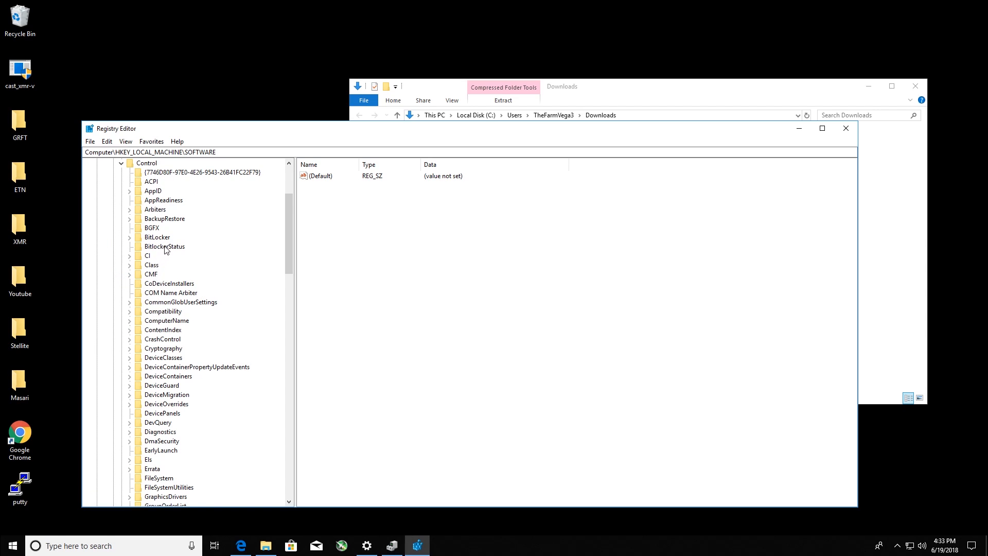
click(130, 266)
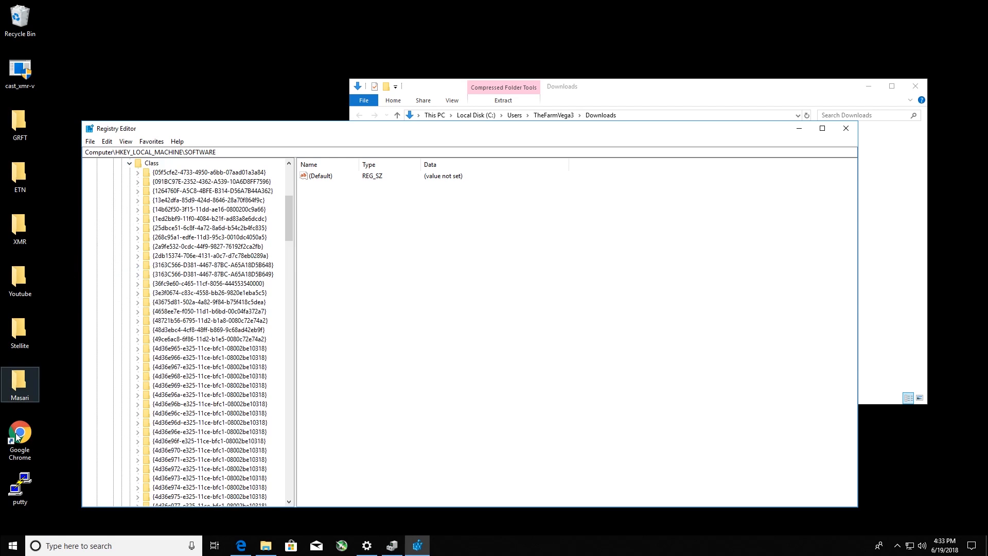
- View the contents of 1100mhz_hbm_at_905mv_2 from the PowerPlay folder in Documents in Notepad, and close it without changes
right_click(271, 544)
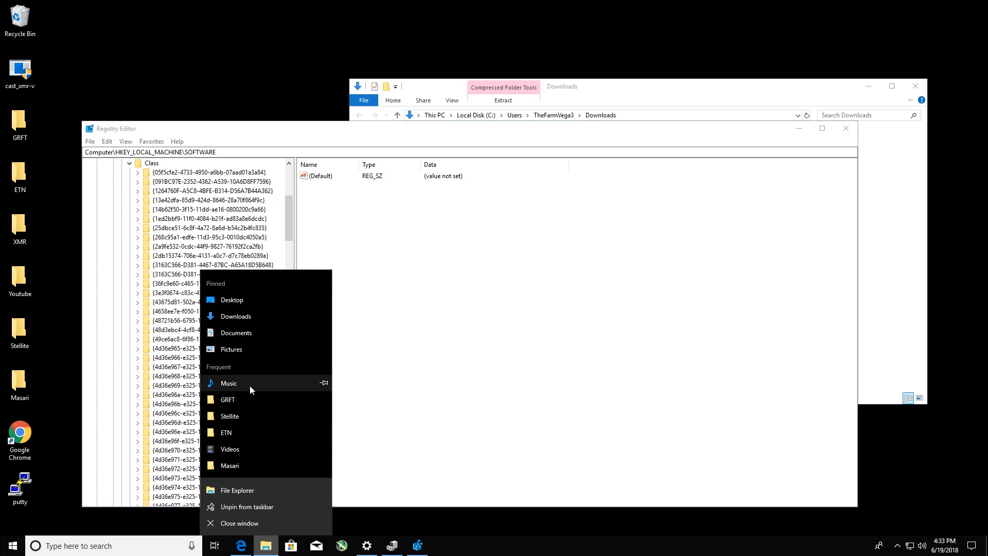
click(242, 335)
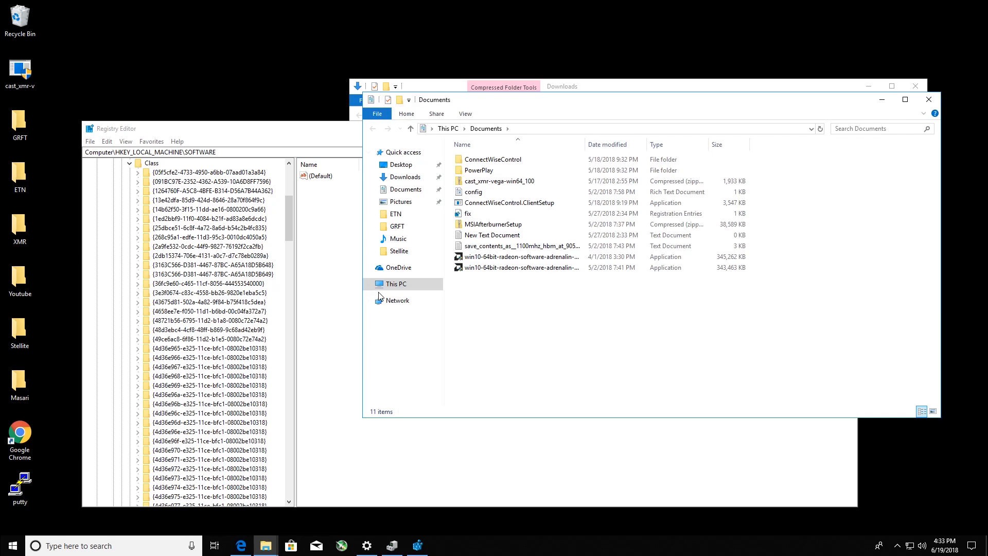
double_click(473, 170)
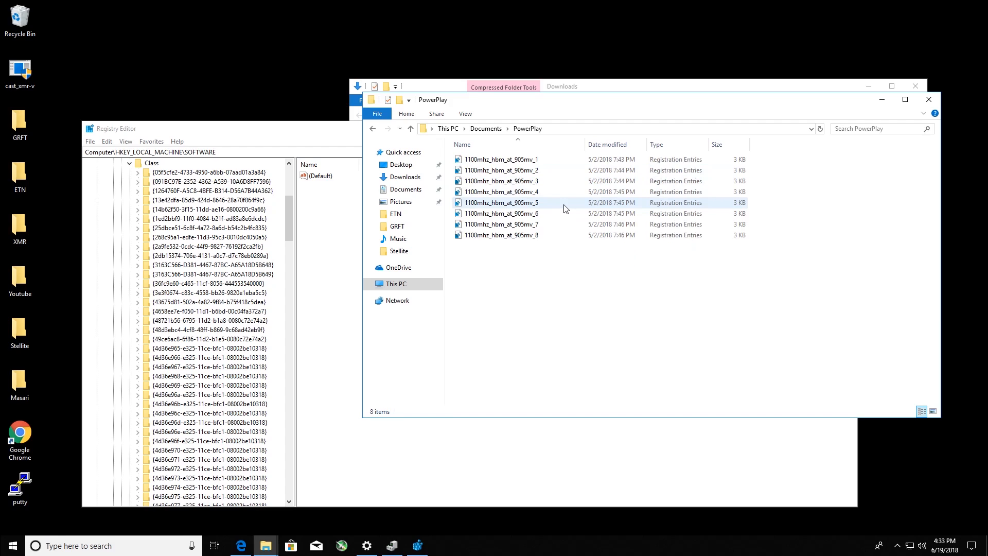
right_click(528, 170)
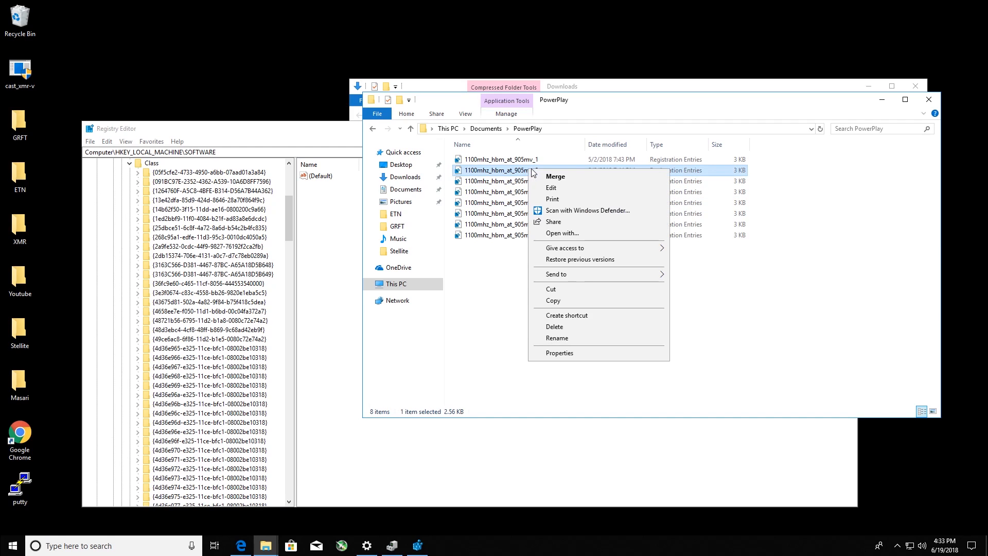
click(552, 189)
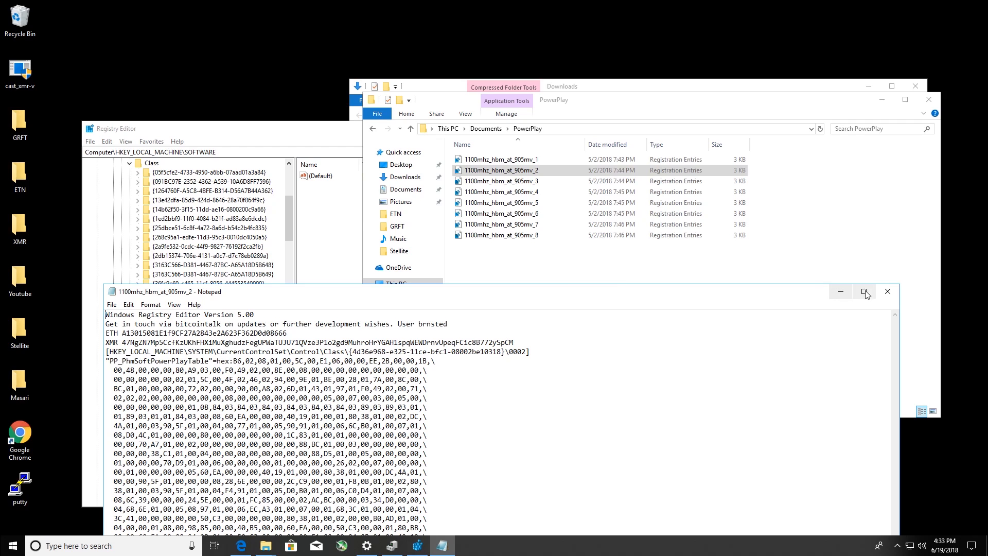
click(886, 293)
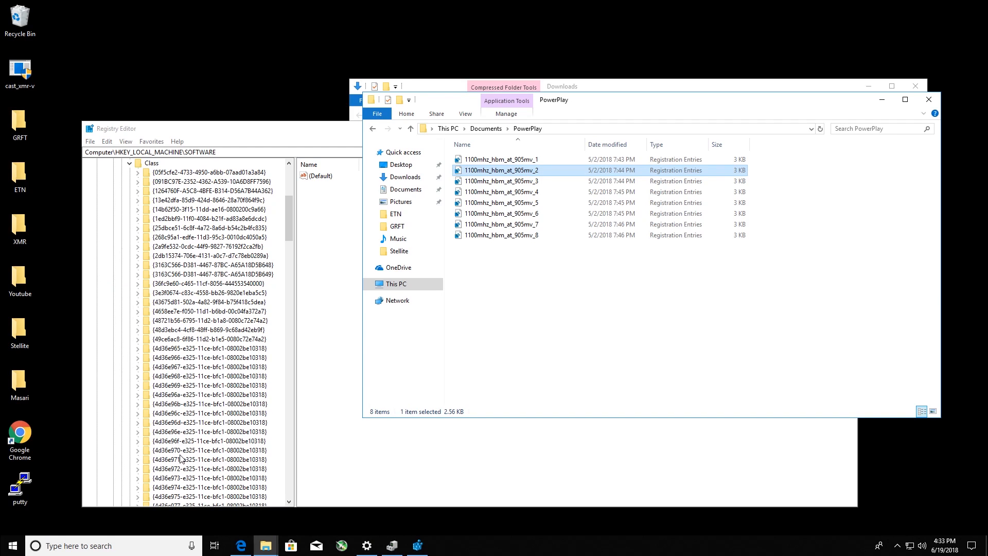
- In the Registry Editor, expand the {4d36e968-e325-11ce-bfc1-08002be10318} class key and view its 0000 subkey
click(176, 378)
click(139, 376)
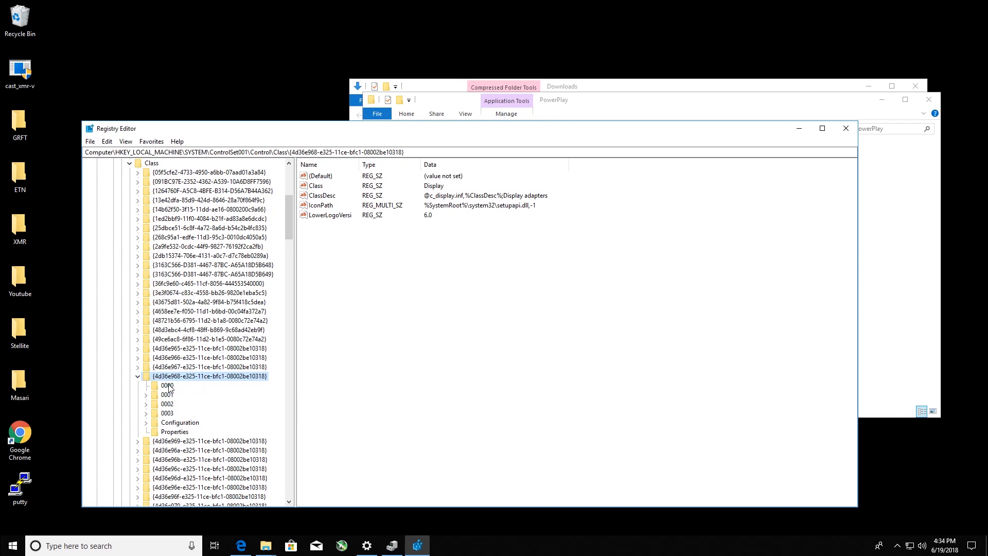
click(168, 386)
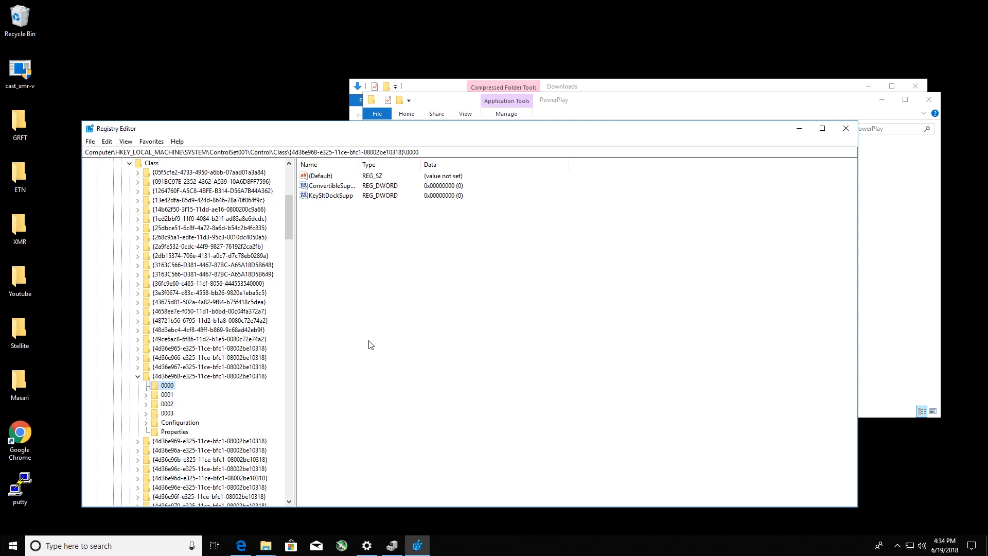
- Examine the values of the 0001 subkey, including DriverDesc, to identify which graphics adapter it belongs to
click(175, 394)
scroll(390, 363, down, 7)
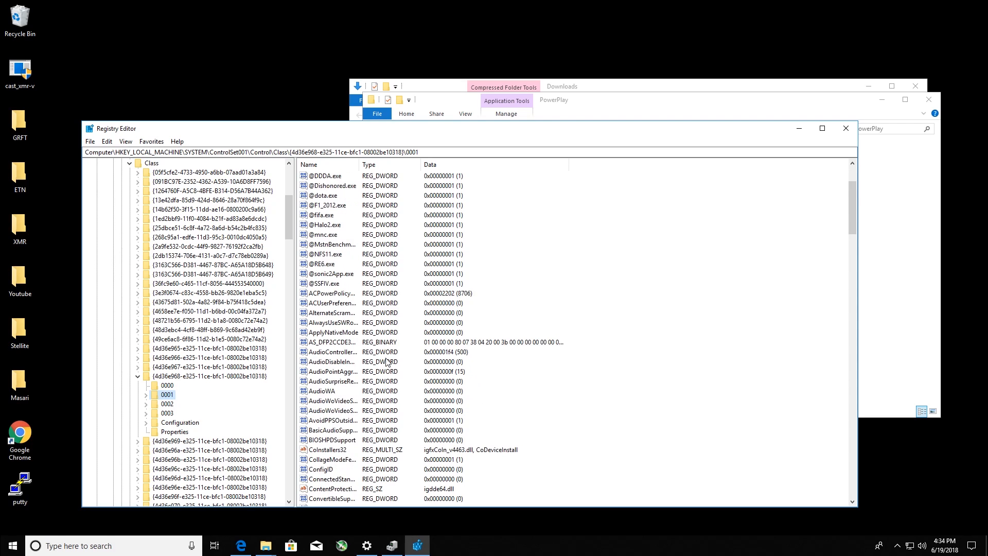
scroll(390, 363, down, 3)
scroll(390, 362, down, 7)
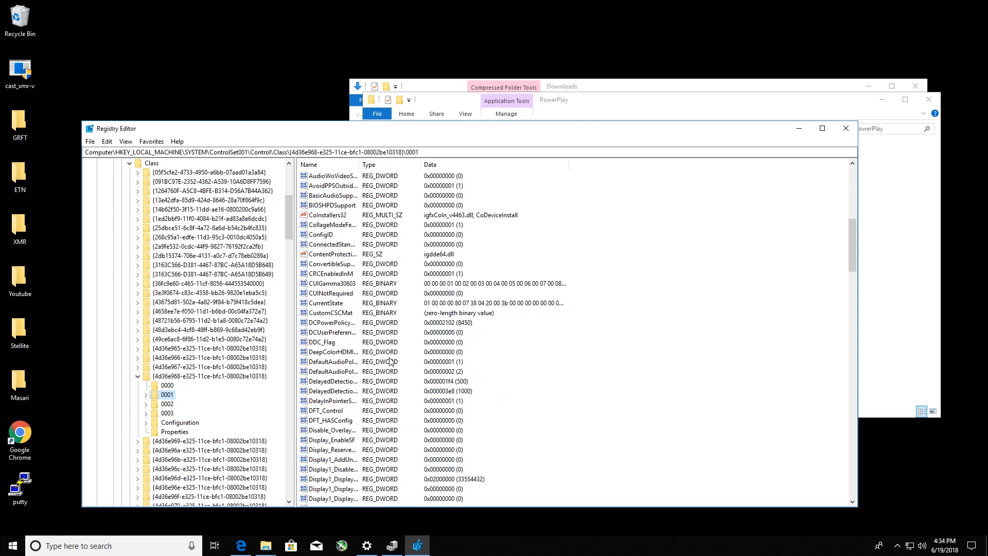
scroll(390, 362, down, 7)
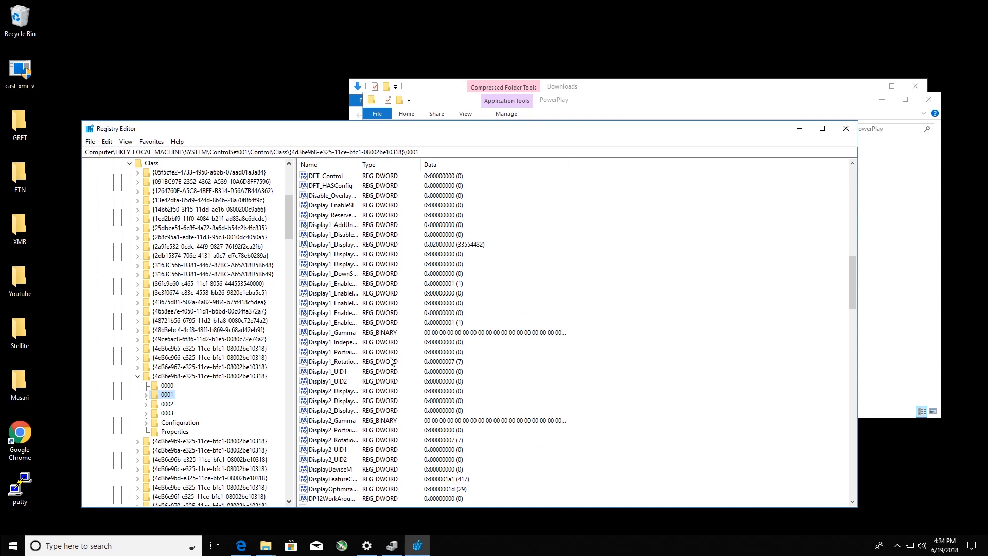
scroll(390, 362, down, 10)
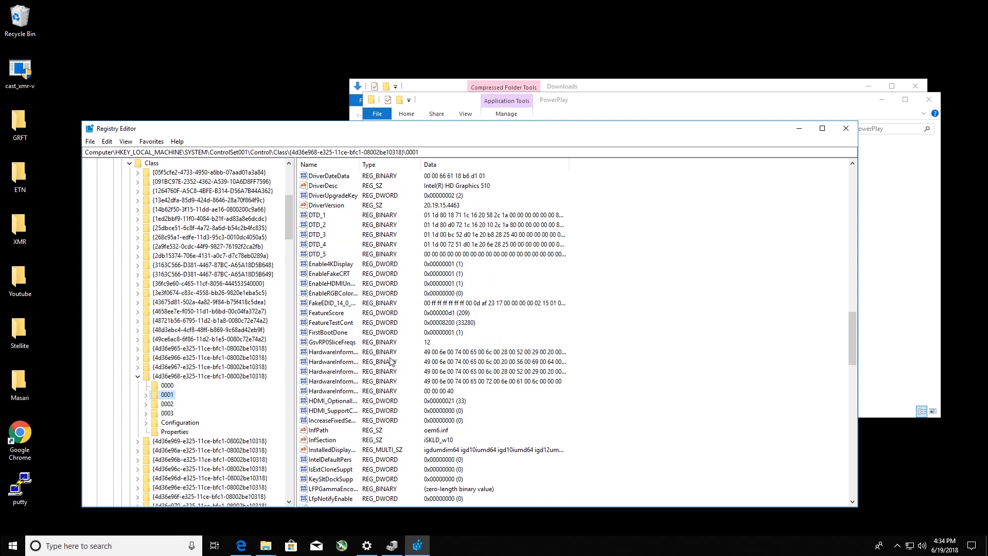
scroll(389, 365, up, 20)
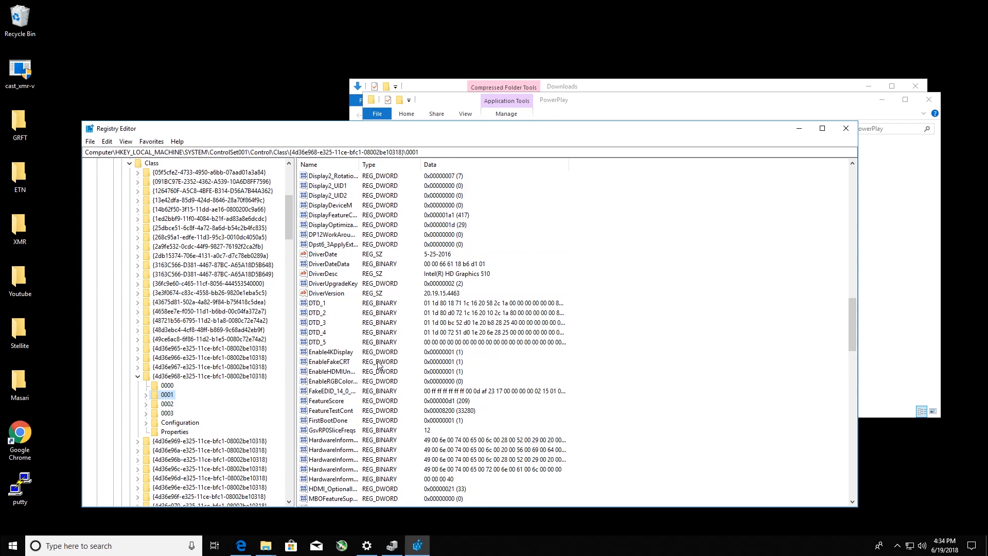
scroll(381, 346, up, 7)
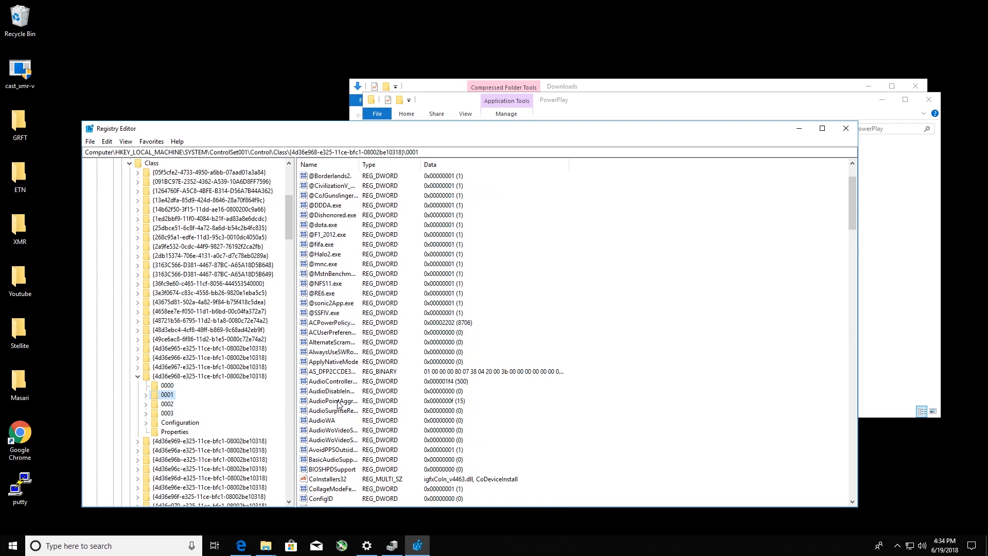
scroll(350, 397, up, 2)
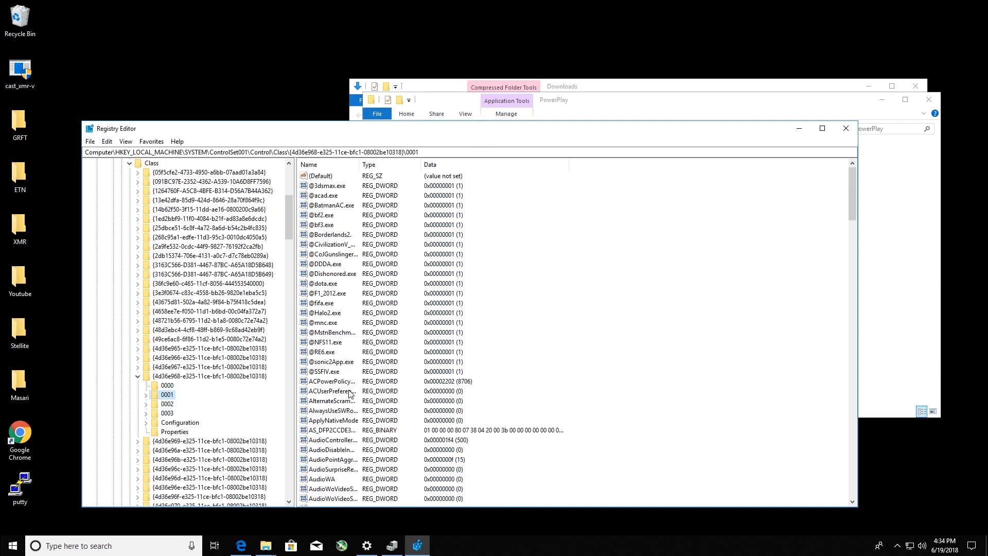
- In the 0002 subkey of the {4d36e968-e325-11ce-bfc1-08002be10318} class, set the EnableCrossFireAutoLink value to 0
click(157, 405)
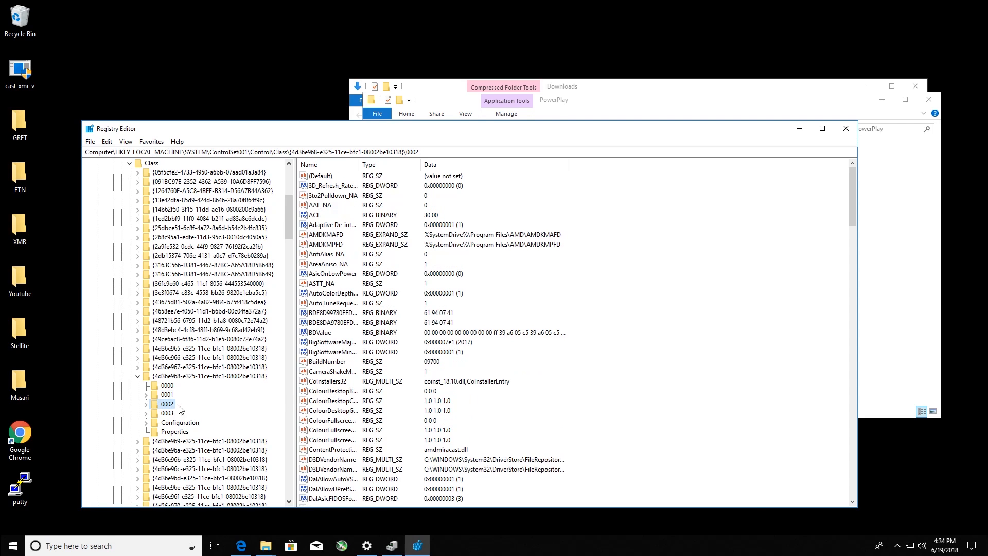
click(164, 415)
click(167, 405)
scroll(447, 366, down, 9)
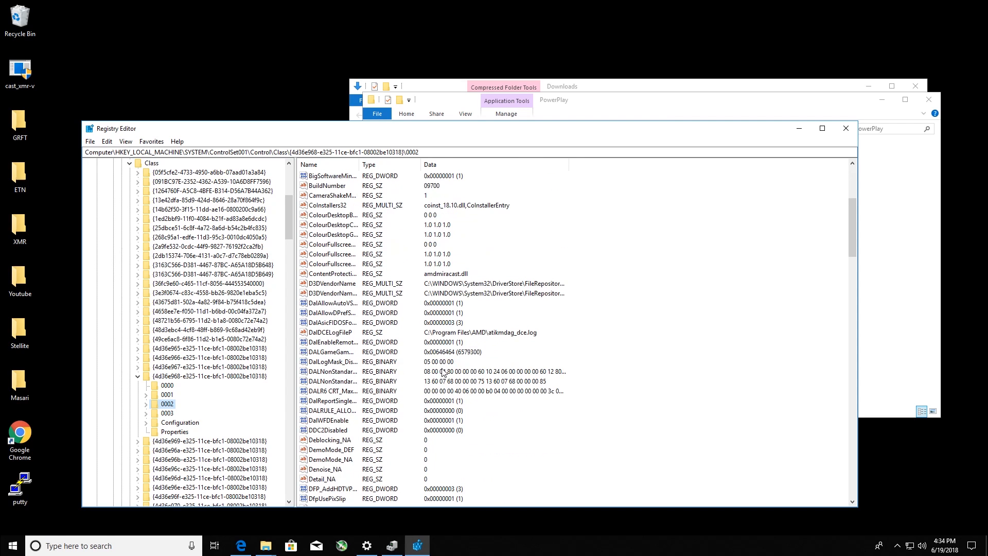
scroll(443, 375, down, 5)
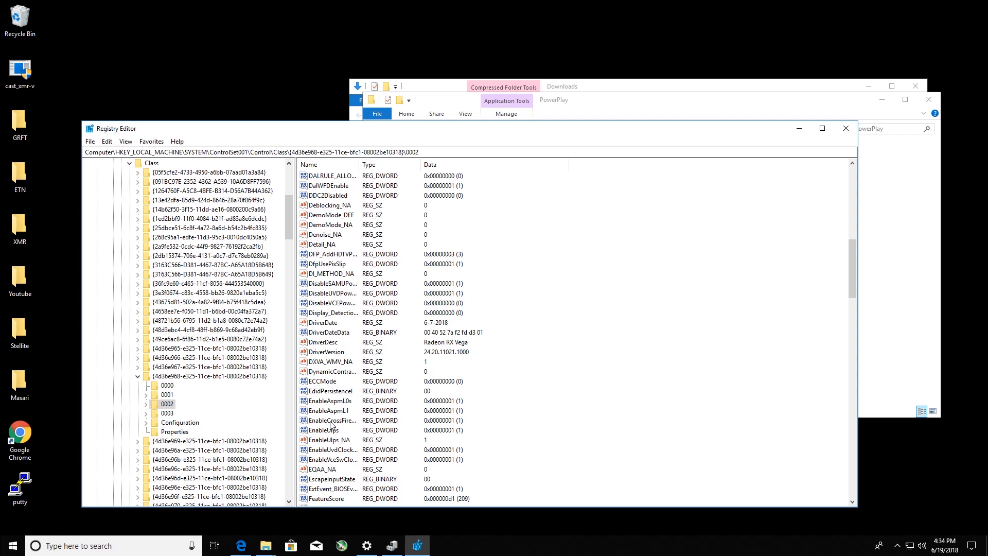
click(332, 421)
click(425, 421)
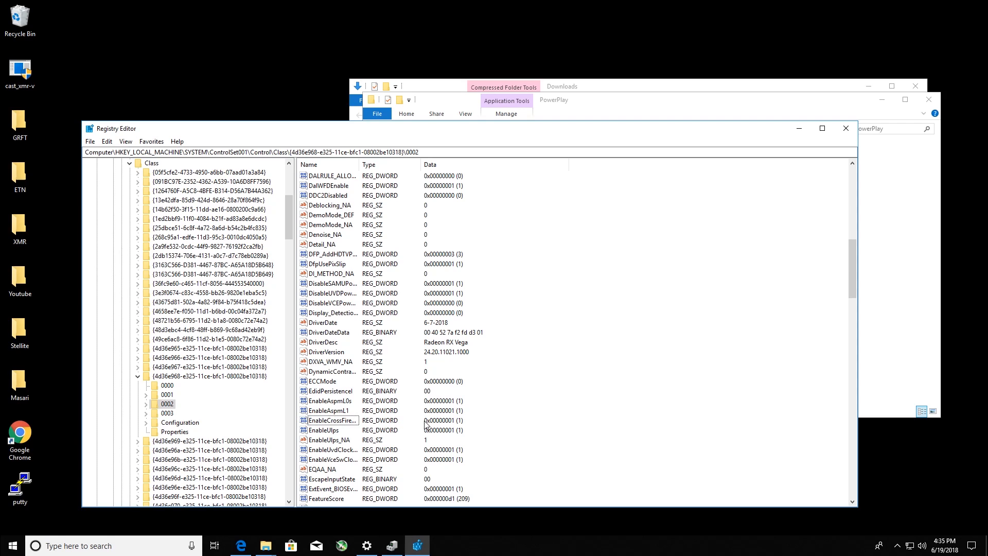
double_click(319, 421)
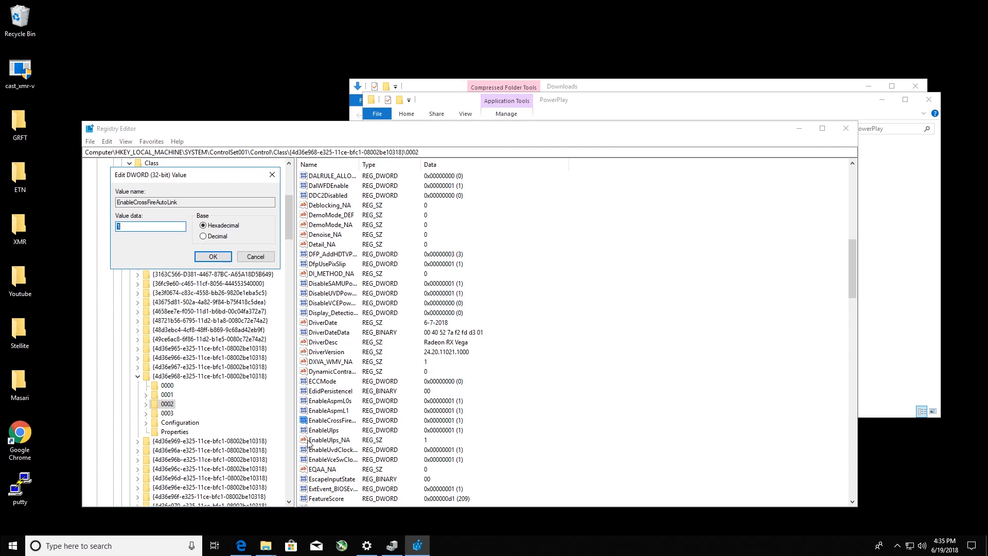
text(0)
click(219, 257)
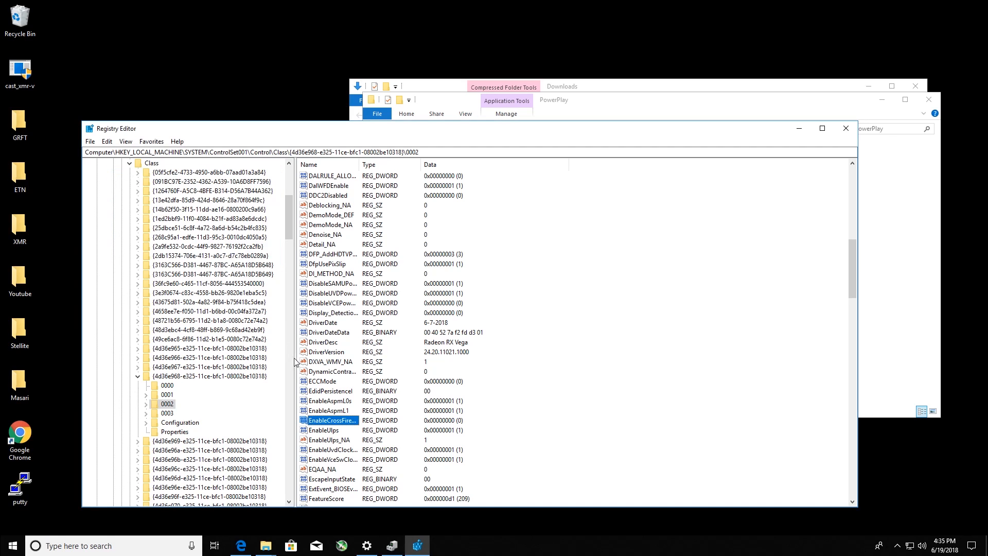
- Set the EnableUlps value of the 0002 subkey to 0
double_click(324, 432)
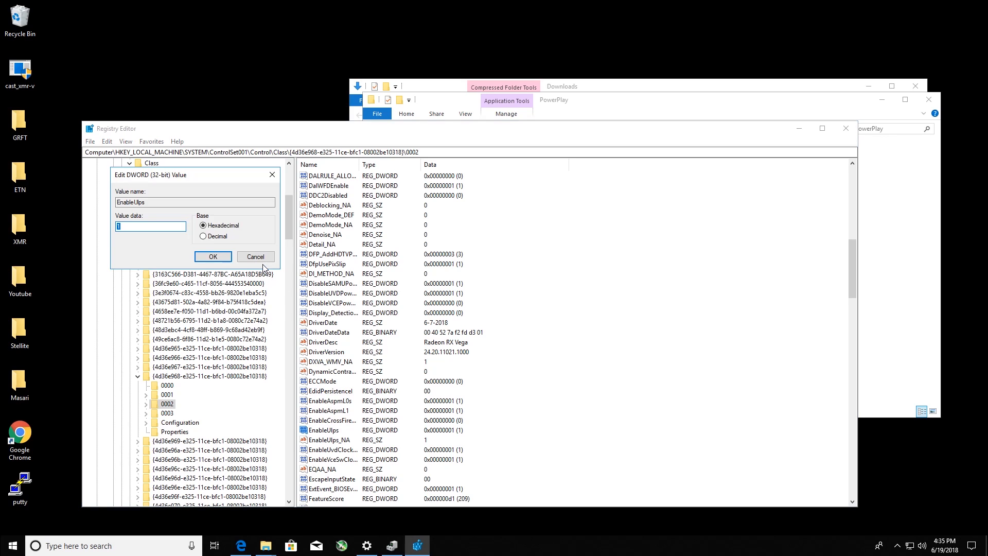
text(0)
click(211, 257)
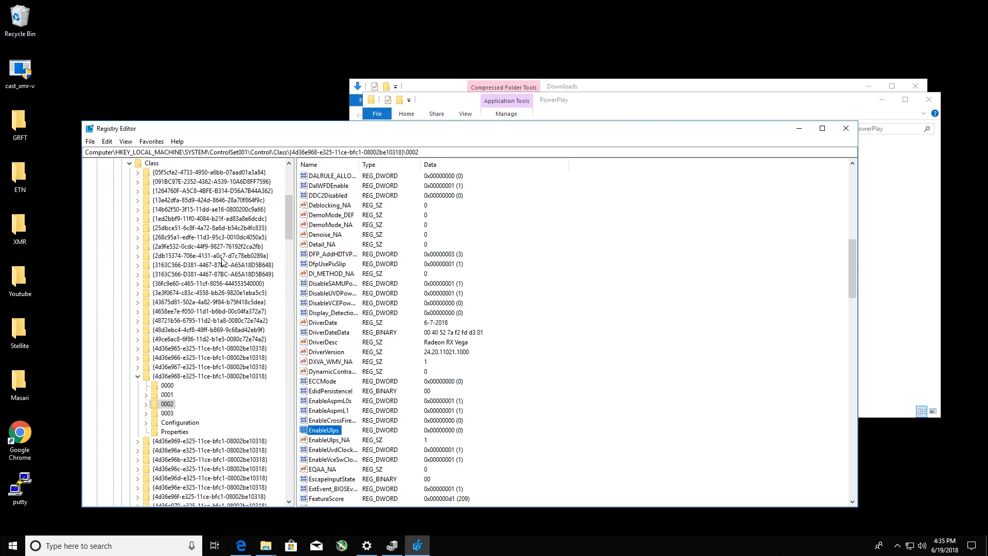
- In the 0003 subkey of the same class, set the EnableCrossFireAutoLink value to 0
click(163, 415)
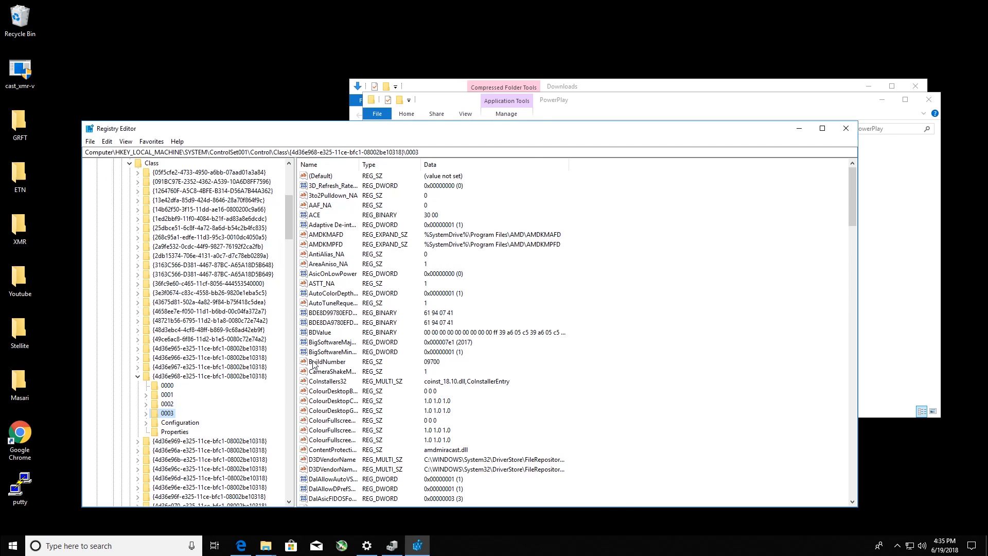
scroll(314, 362, down, 8)
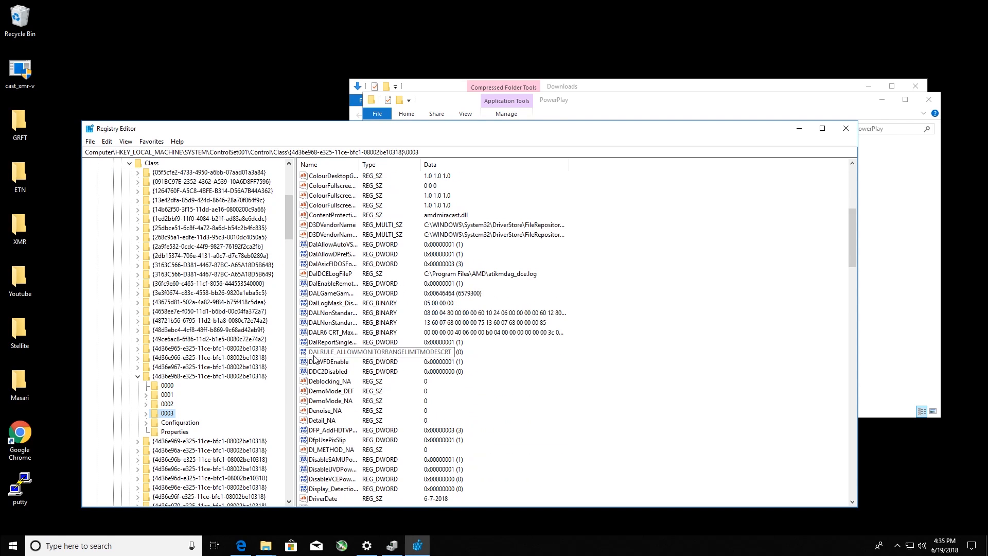
scroll(316, 359, down, 2)
double_click(333, 450)
text(0)
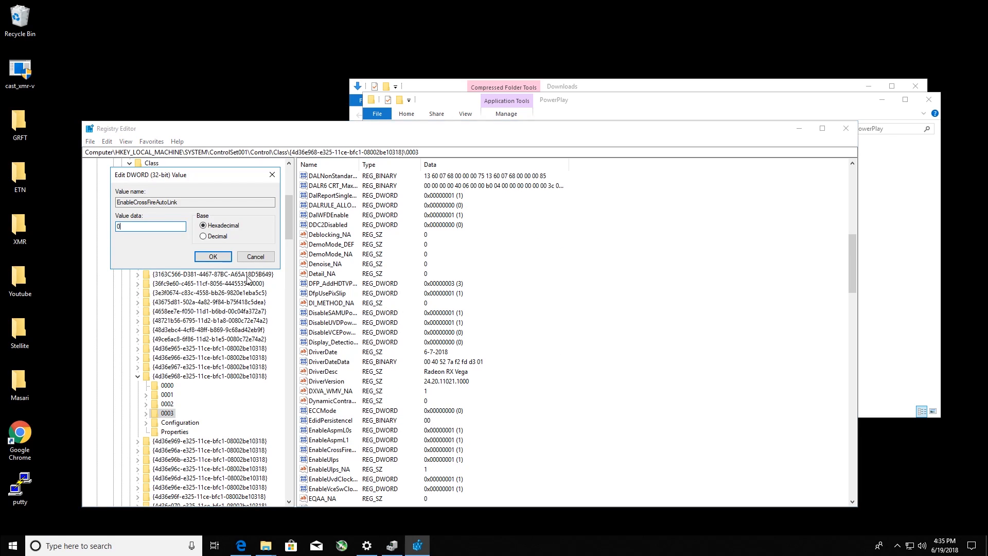
click(213, 257)
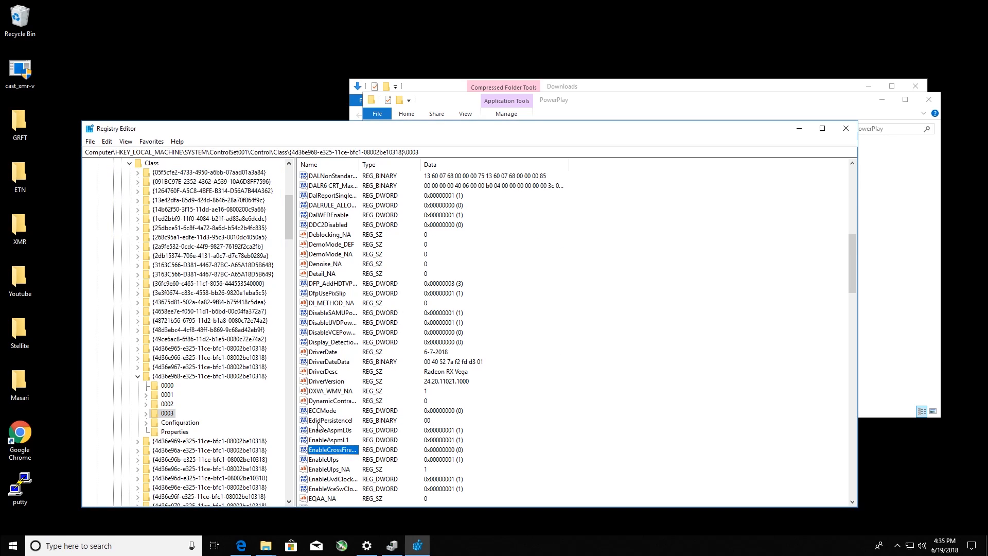
- Set the EnableUlps value of the 0003 subkey to 0
double_click(333, 460)
text(0)
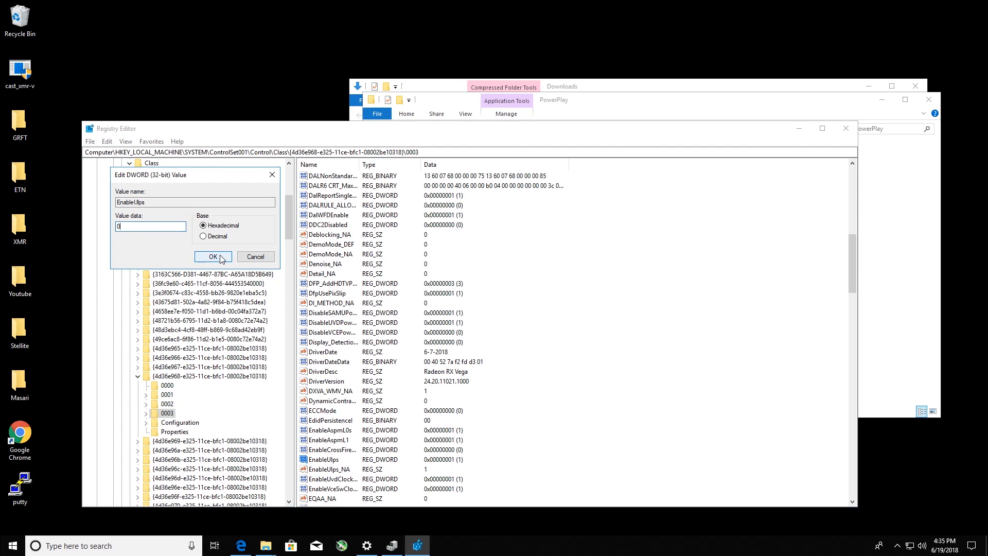
click(221, 259)
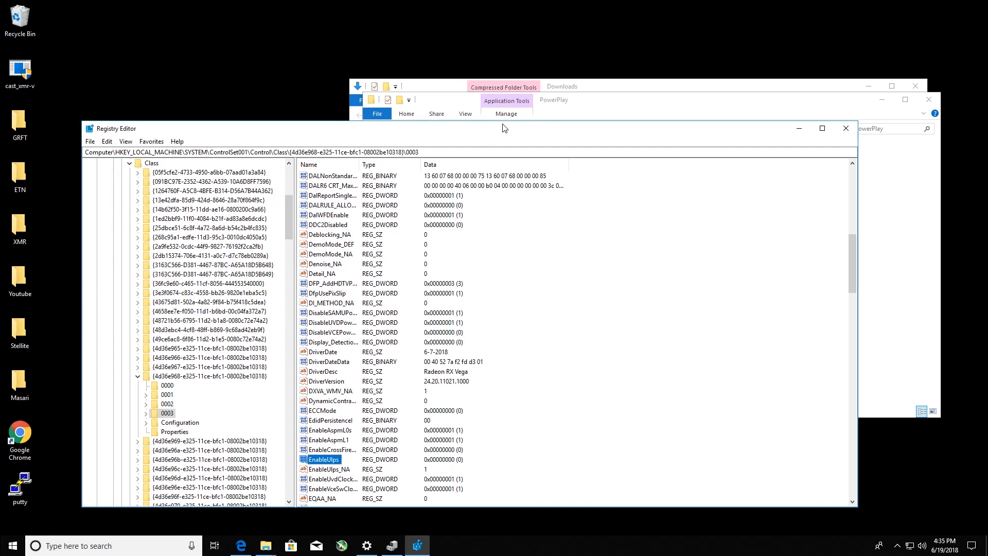
- Switch to the PowerPlay folder window and merge 1100mhz_hbm_at_905mv_2 into the registry
click(607, 103)
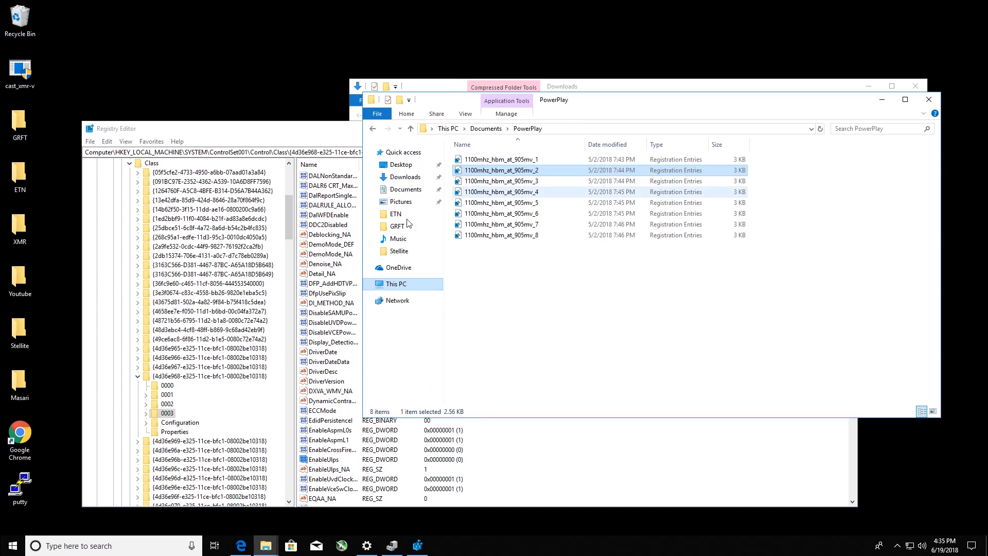
double_click(500, 171)
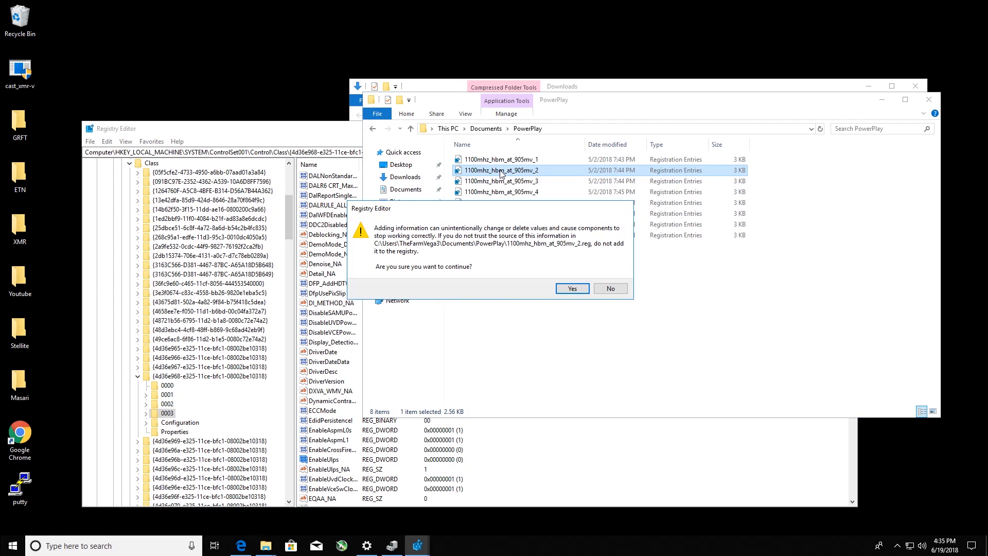
click(566, 291)
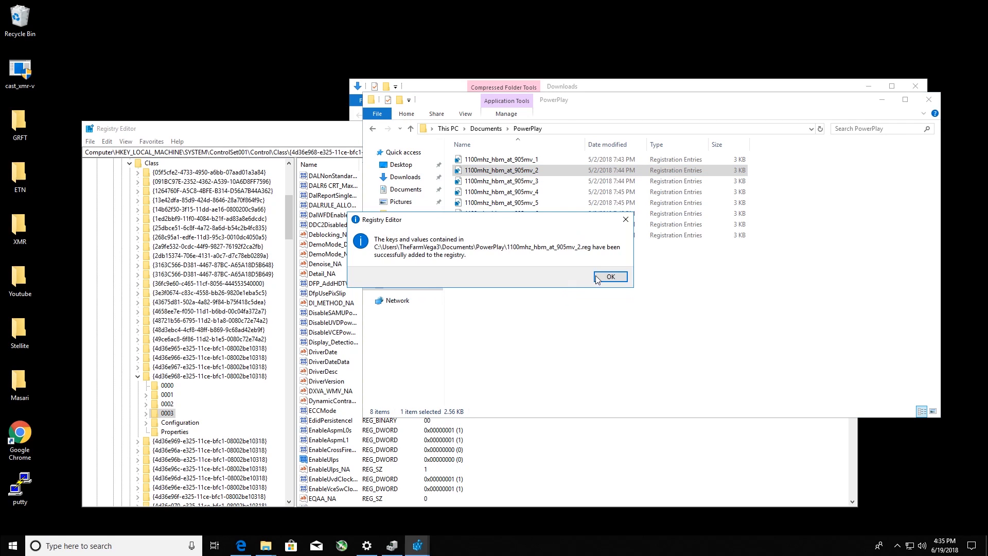
click(610, 277)
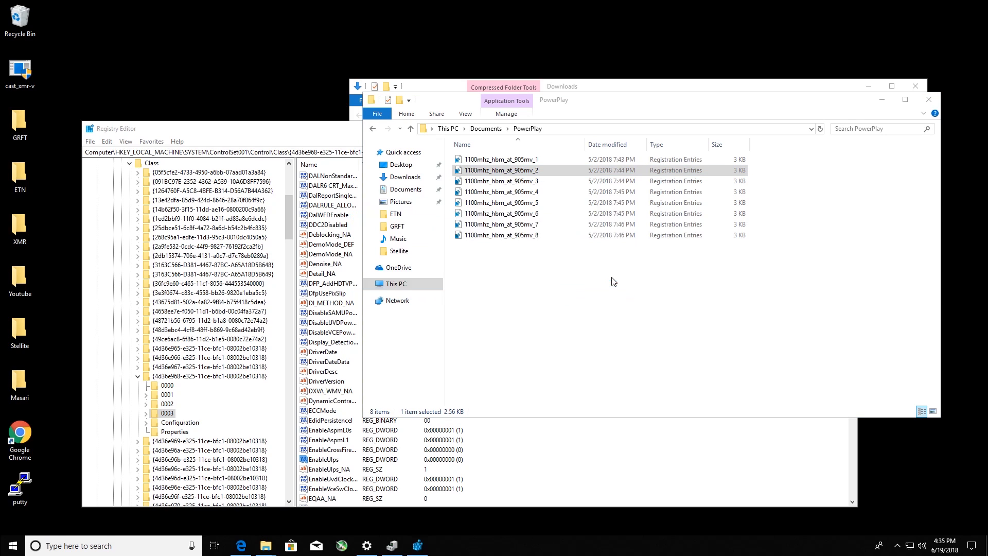
- Merge 1100mhz_hbm_at_905mv_3 into the registry and close the PowerPlay folder window
double_click(520, 182)
click(562, 290)
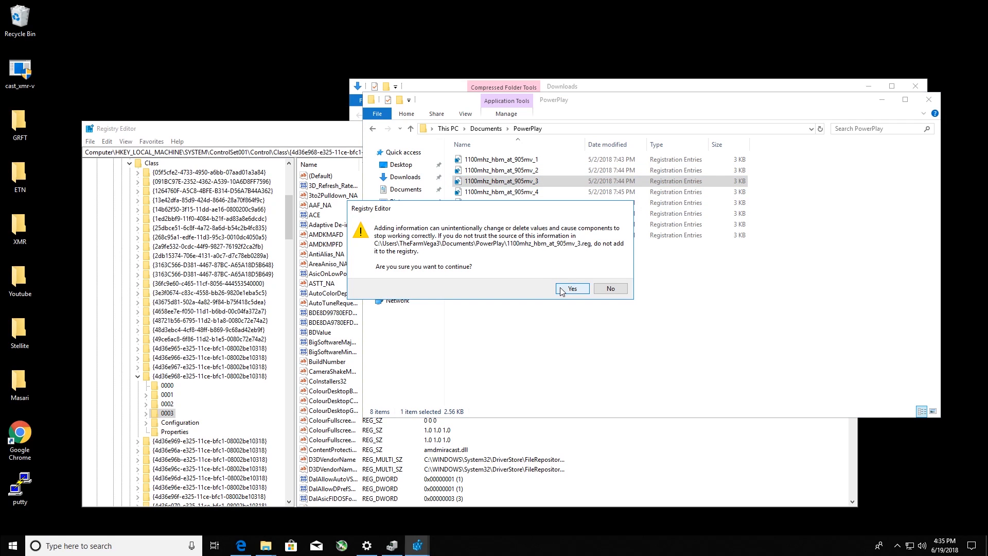
click(608, 278)
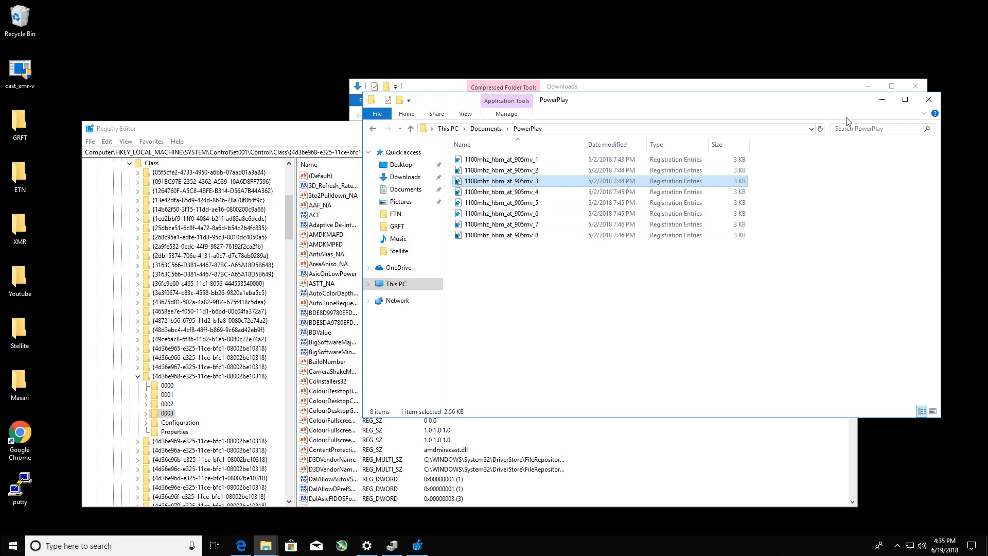
click(928, 101)
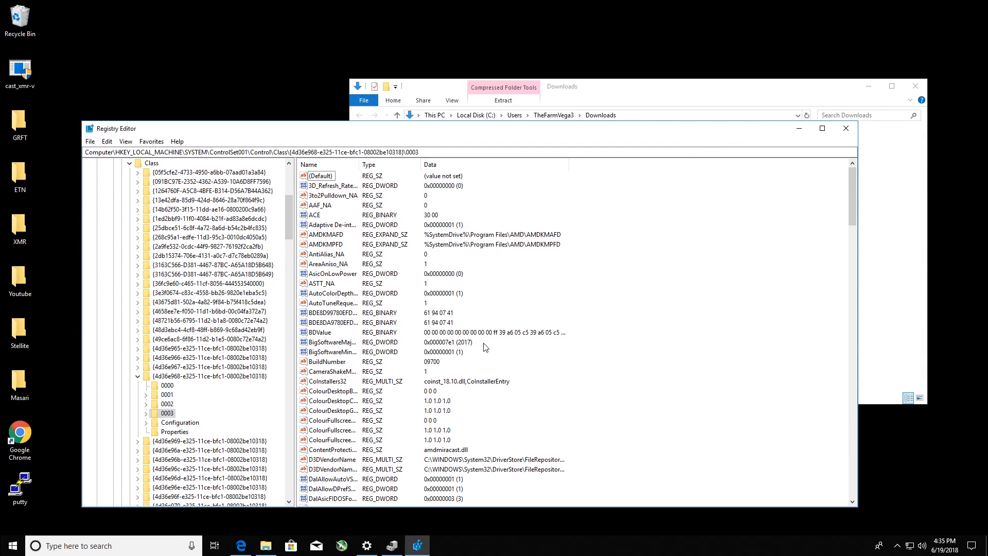
- Check the 0003 and 0002 subkeys for the edited EnableCrossFireAutoLink and EnableUlps values and the imported PowerPlay entries
scroll(486, 345, down, 5)
scroll(484, 340, down, 10)
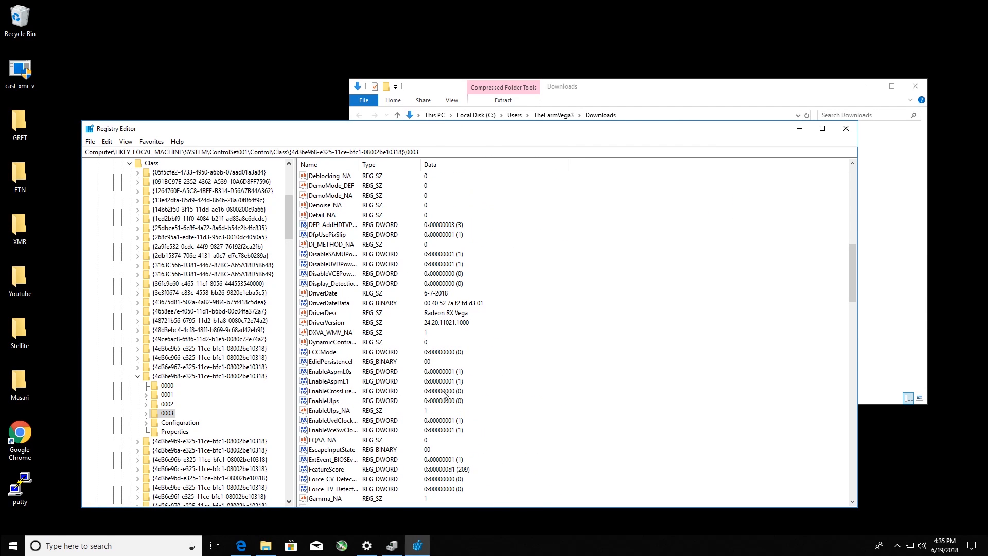
scroll(413, 402, down, 6)
scroll(413, 402, down, 12)
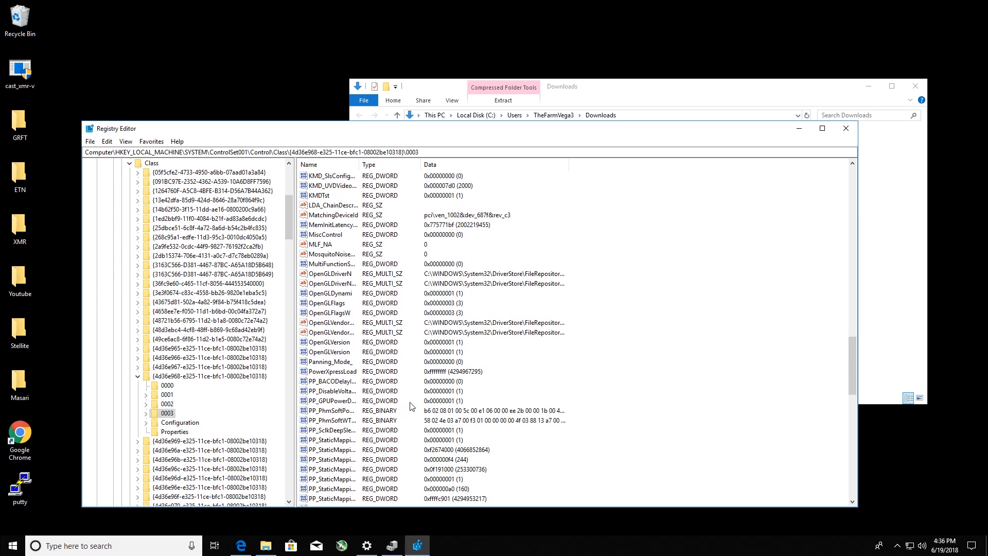
click(330, 416)
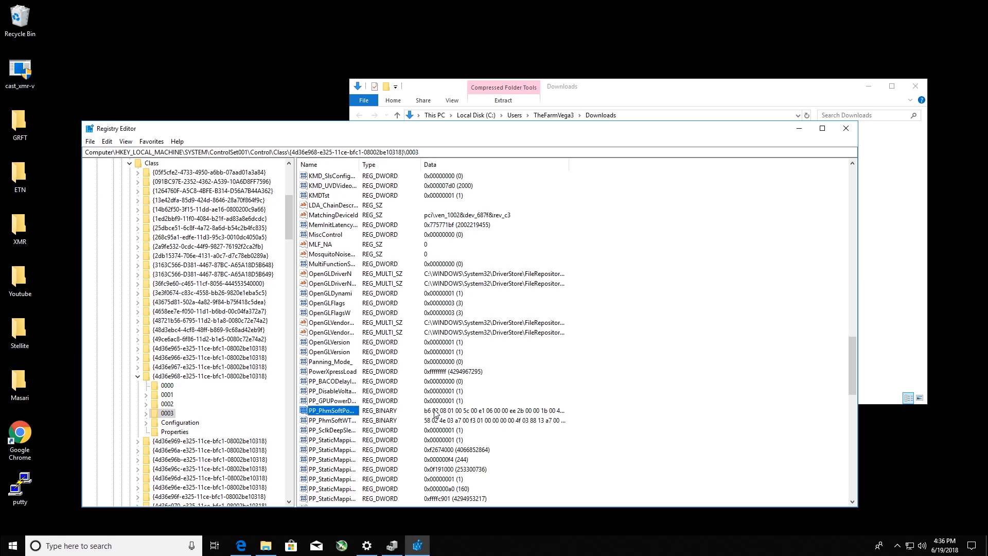
click(167, 405)
scroll(330, 414, down, 6)
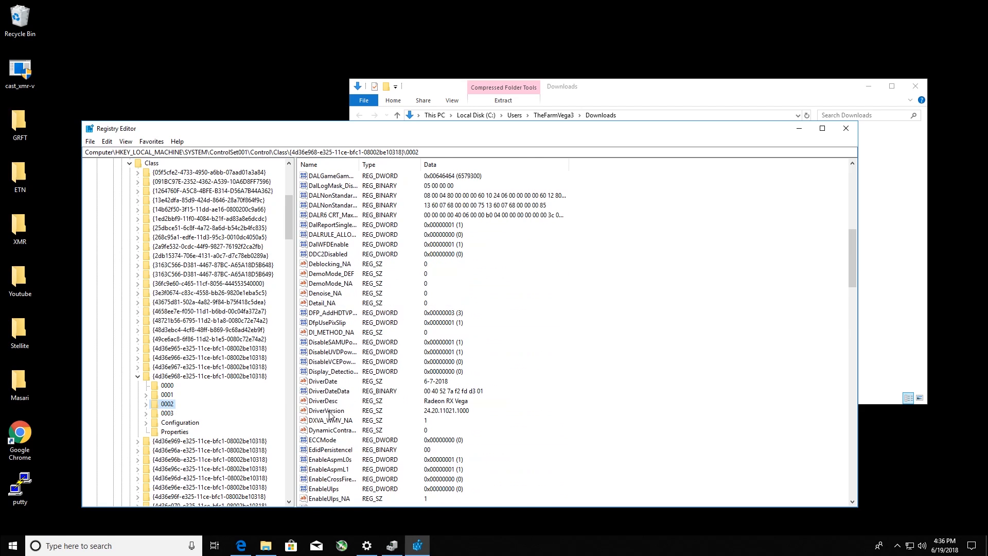
scroll(330, 415, down, 1)
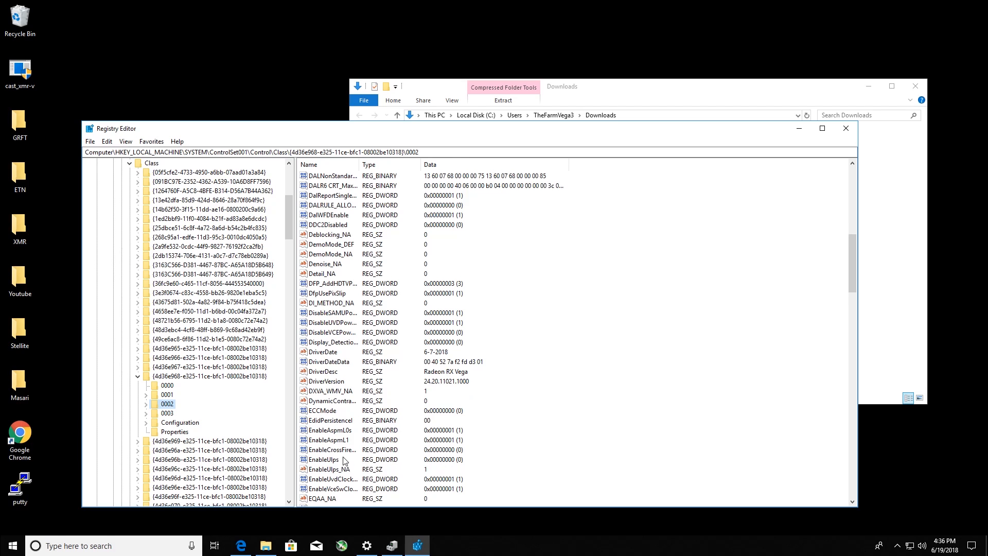
scroll(345, 460, down, 3)
scroll(345, 460, down, 15)
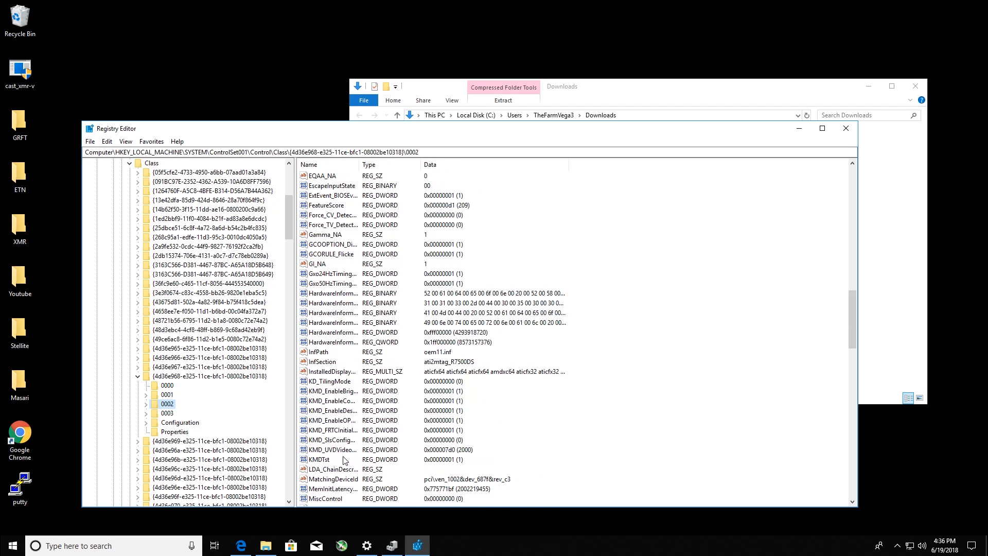
scroll(344, 460, down, 3)
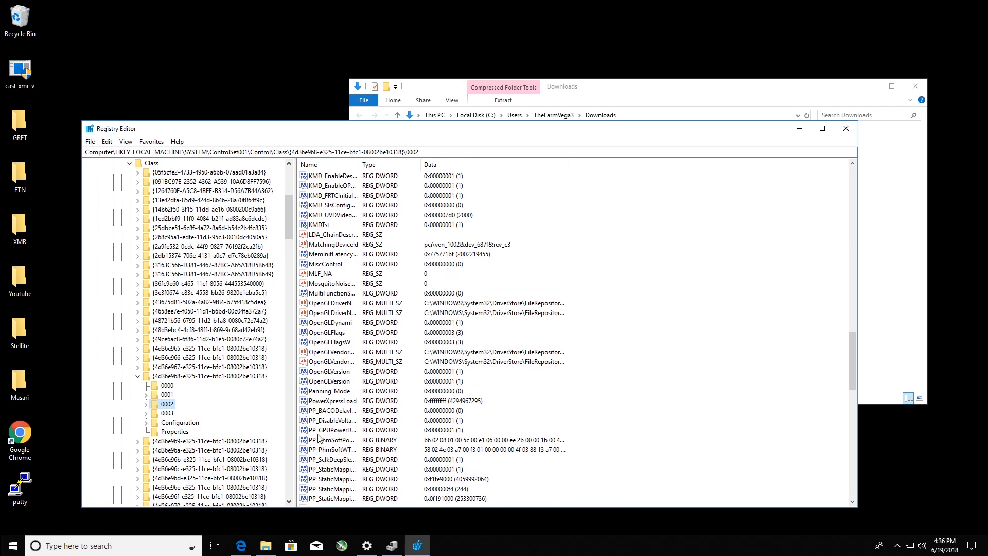
- Close the Registry Editor and the Downloads window, and restart the computer
click(846, 129)
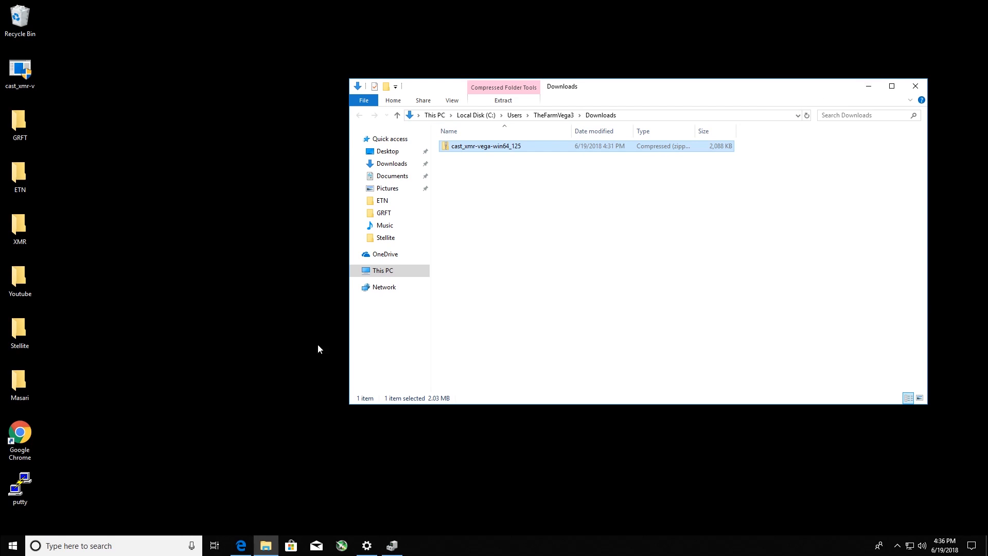
click(916, 86)
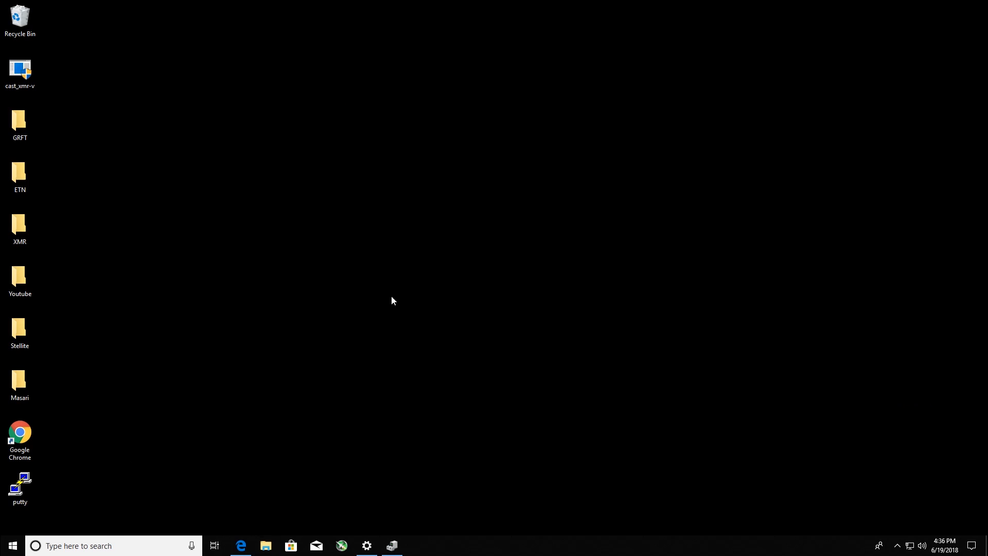
click(13, 547)
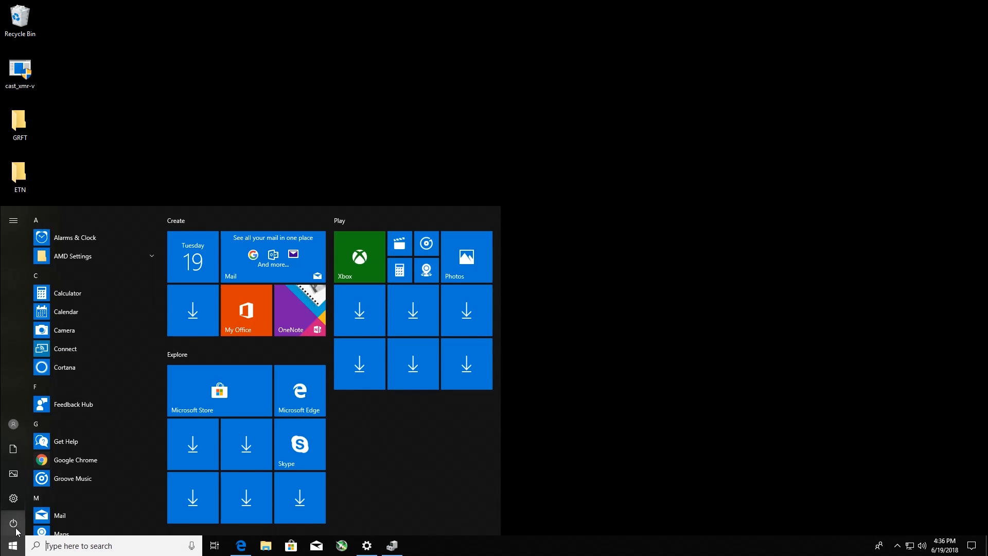
click(13, 523)
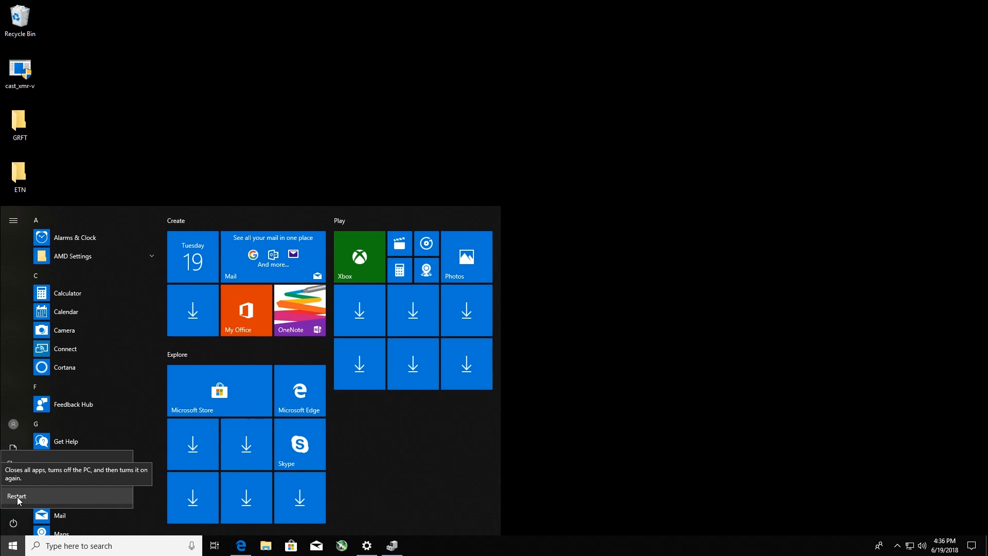
click(18, 496)
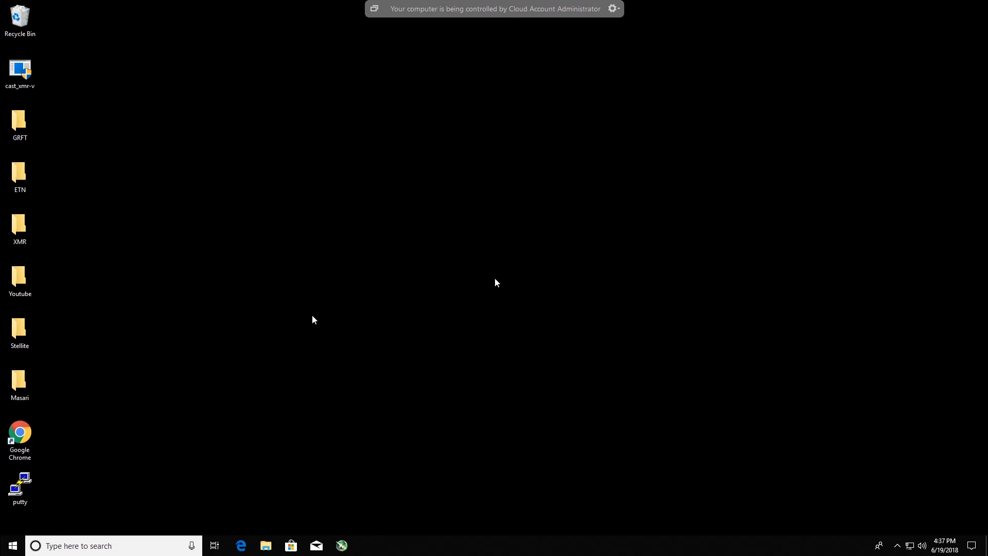
- Reopen the Registry Editor and check the 0002 subkey for the EnableCrossFireAutoLink, EnableUlps and PowerPlay entries after the restart
click(120, 547)
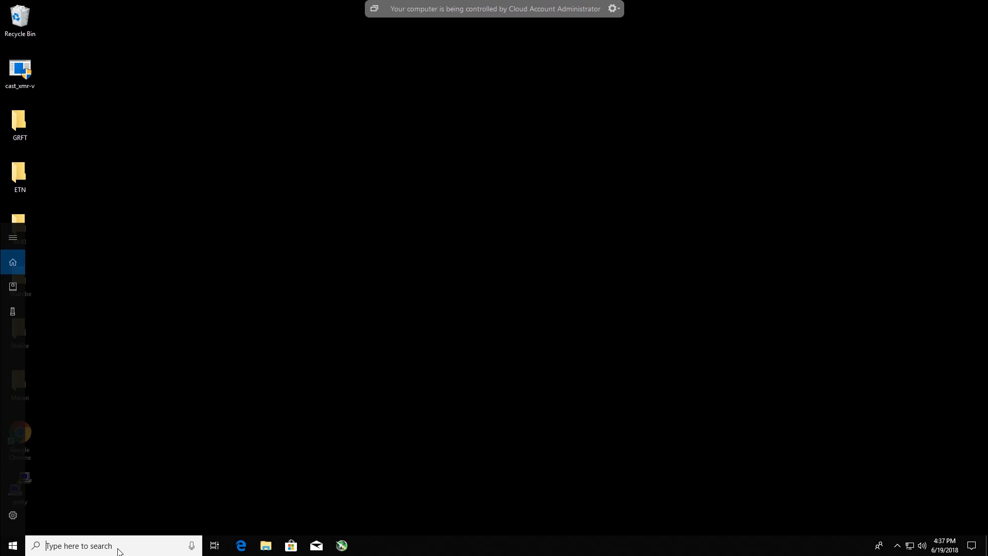
text(re)
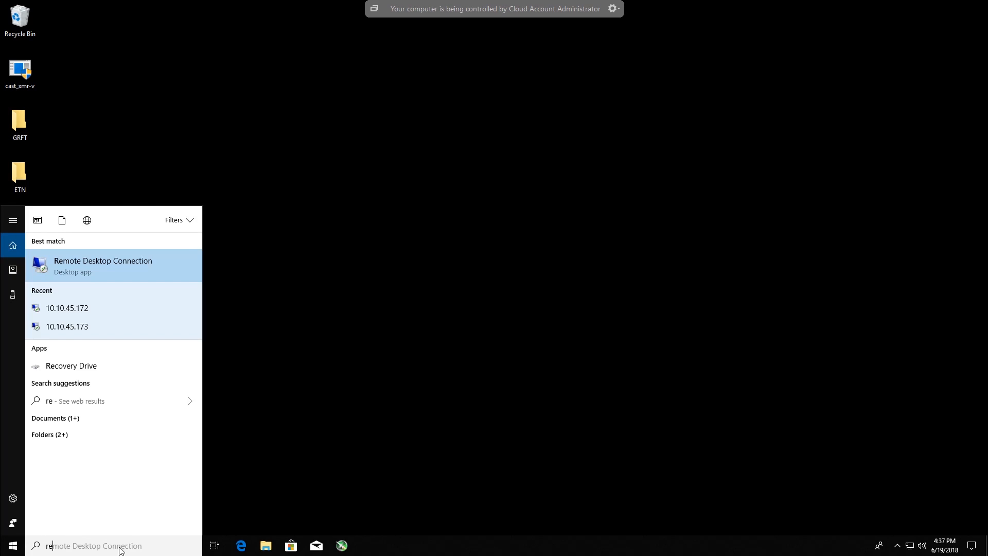
text(gedit)
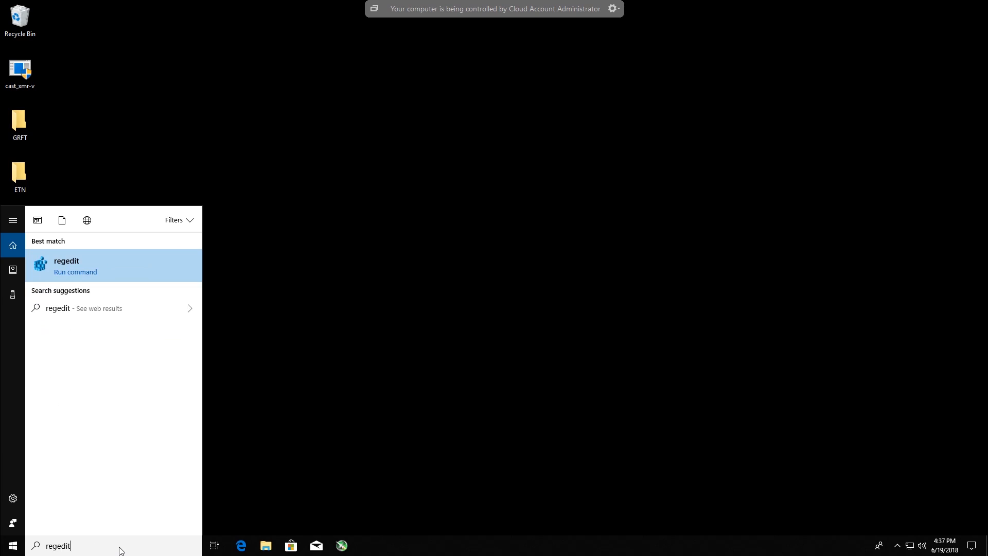
key(Return)
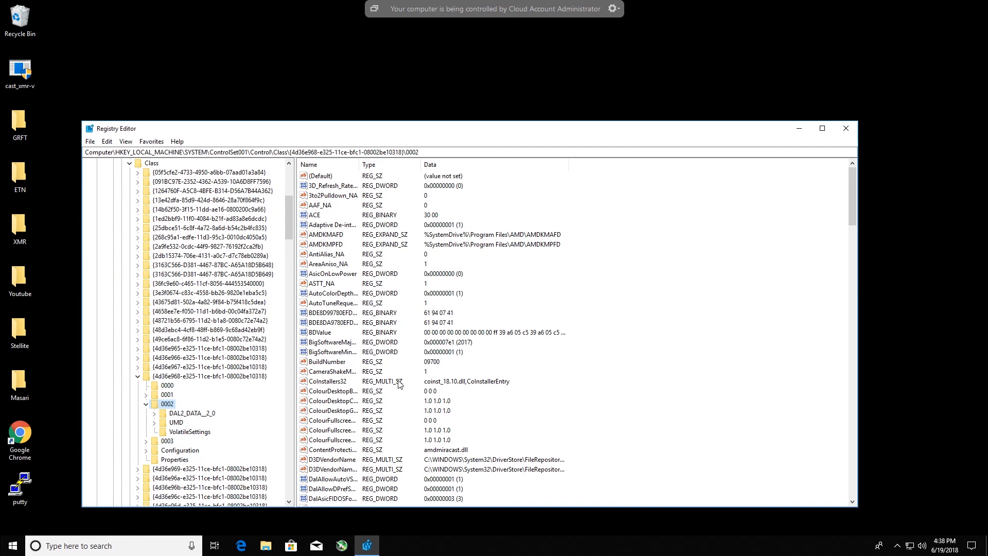
scroll(402, 404, down, 8)
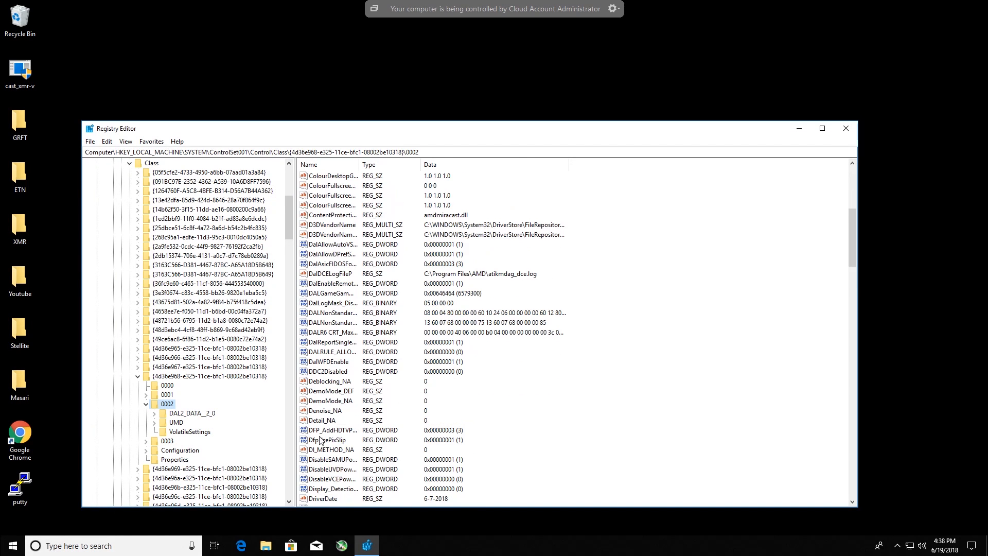
scroll(330, 443, down, 4)
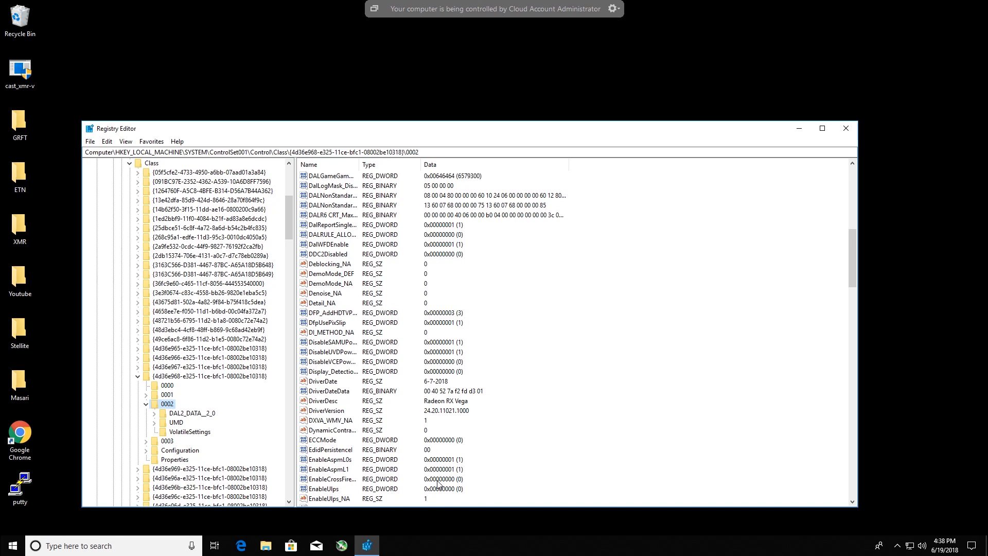
scroll(441, 435, down, 3)
scroll(442, 434, down, 4)
scroll(442, 434, down, 3)
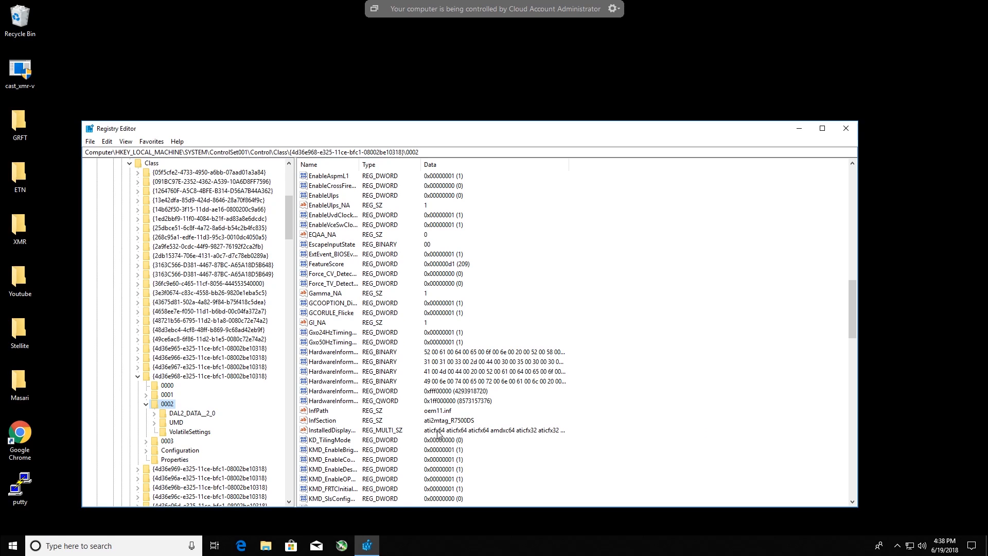
scroll(437, 434, down, 4)
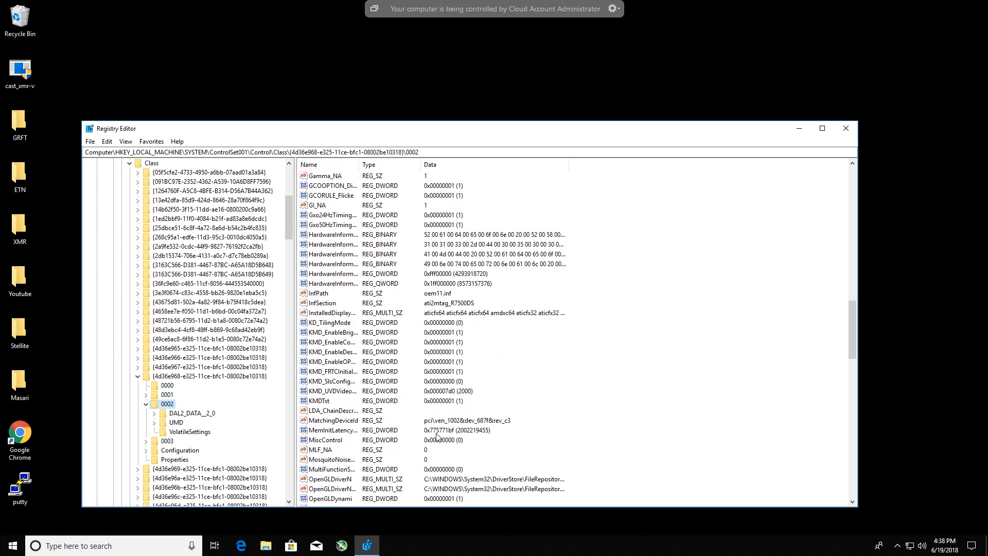
scroll(437, 427, down, 7)
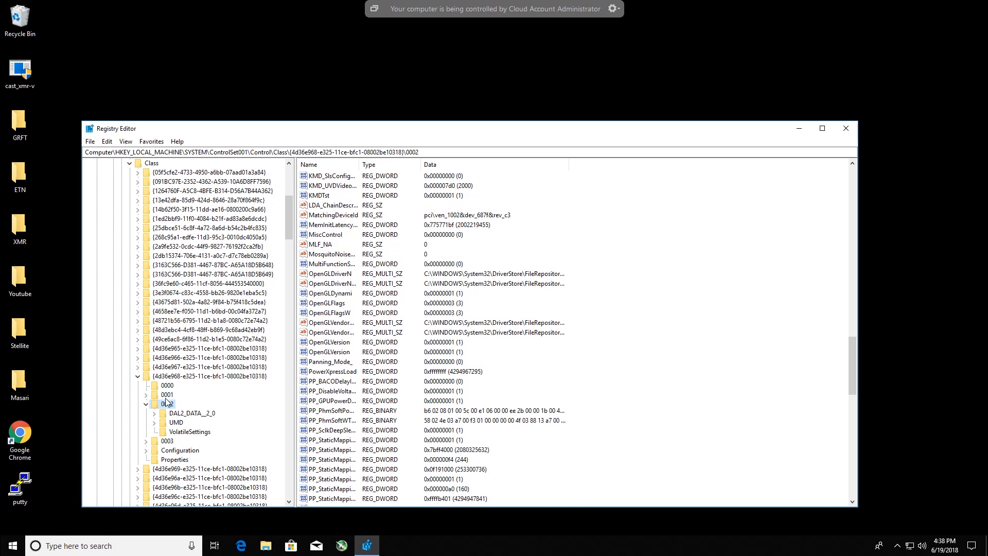
- Check the same CrossFire, ULPS and PowerPlay entries in the 0003 subkey, and close the Registry Editor
click(164, 443)
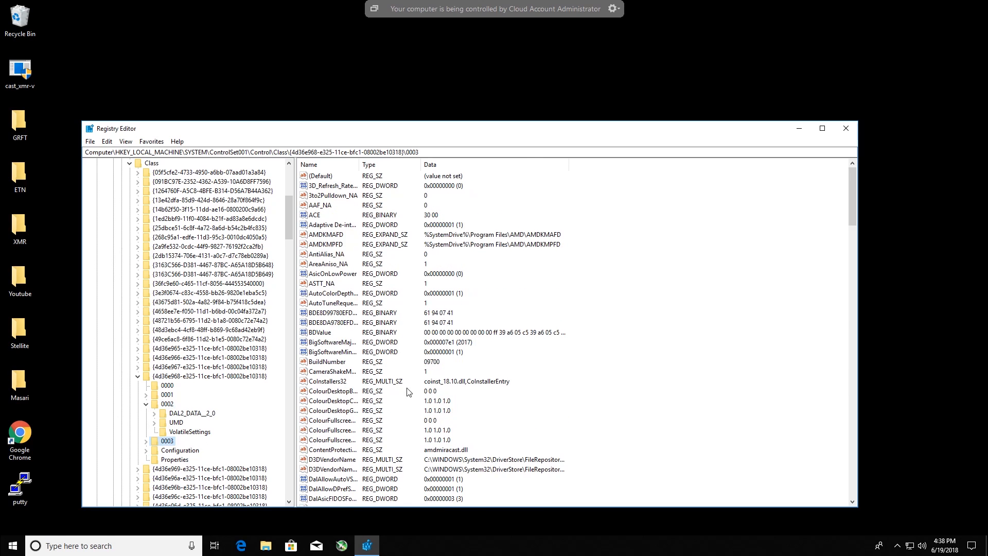
scroll(407, 392, down, 2)
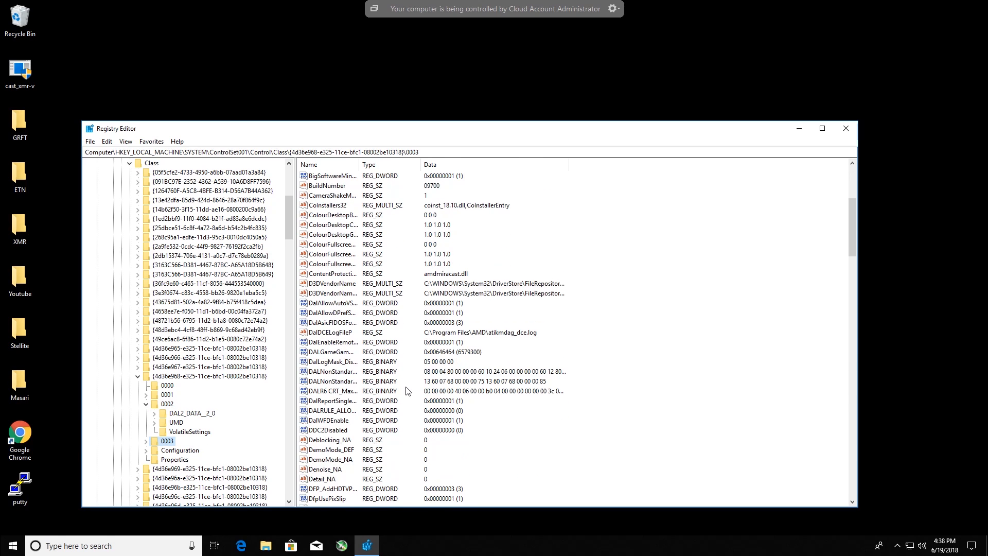
scroll(407, 392, down, 3)
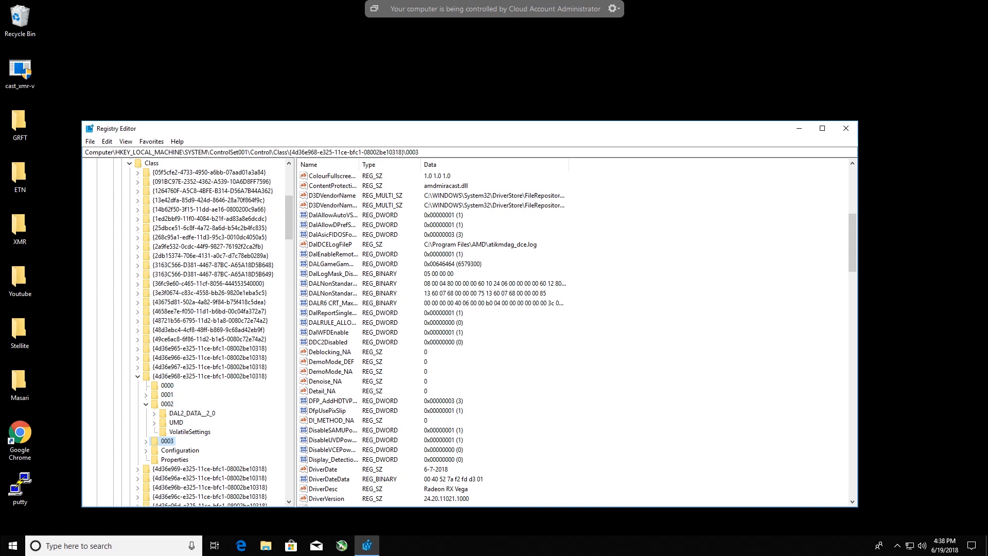
scroll(498, 301, down, 6)
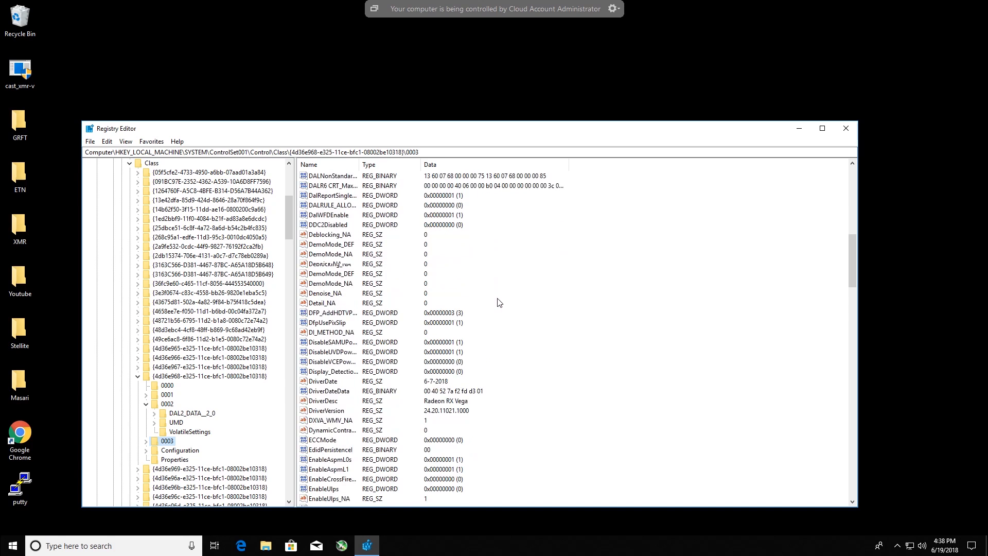
scroll(498, 304, down, 2)
scroll(498, 305, down, 12)
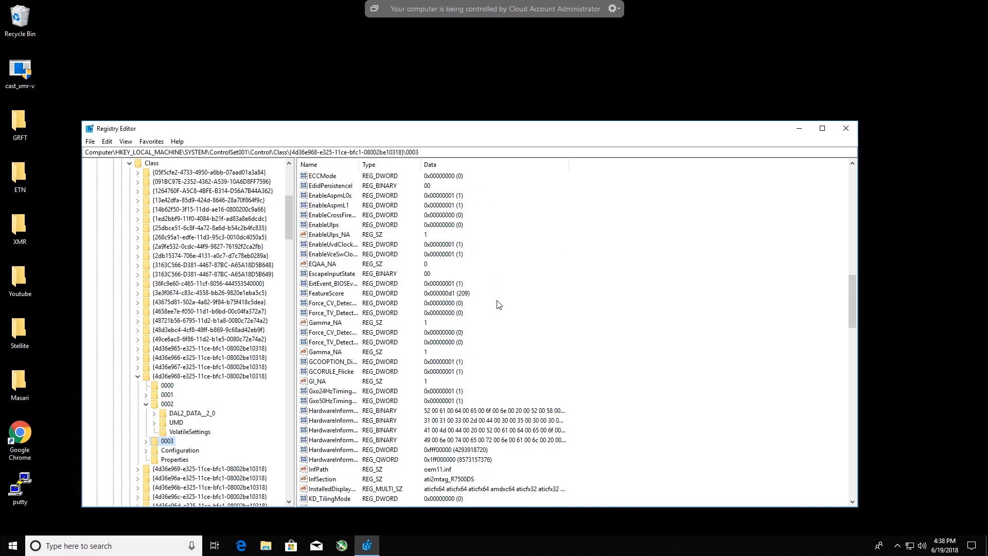
scroll(498, 304, down, 5)
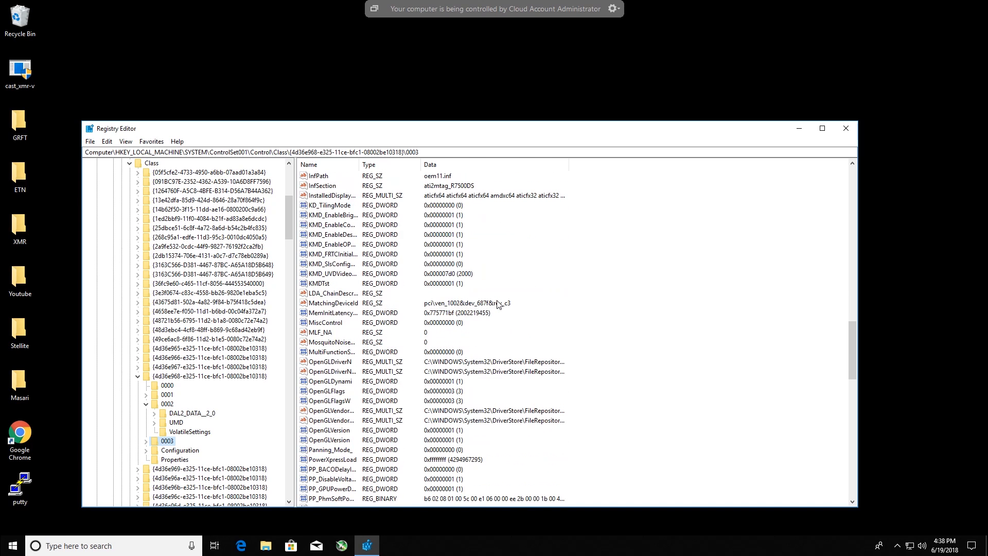
click(846, 129)
- Open the Downloads folder and move the old cast_xmr-v application from the desktop to the Recycle Bin
click(265, 546)
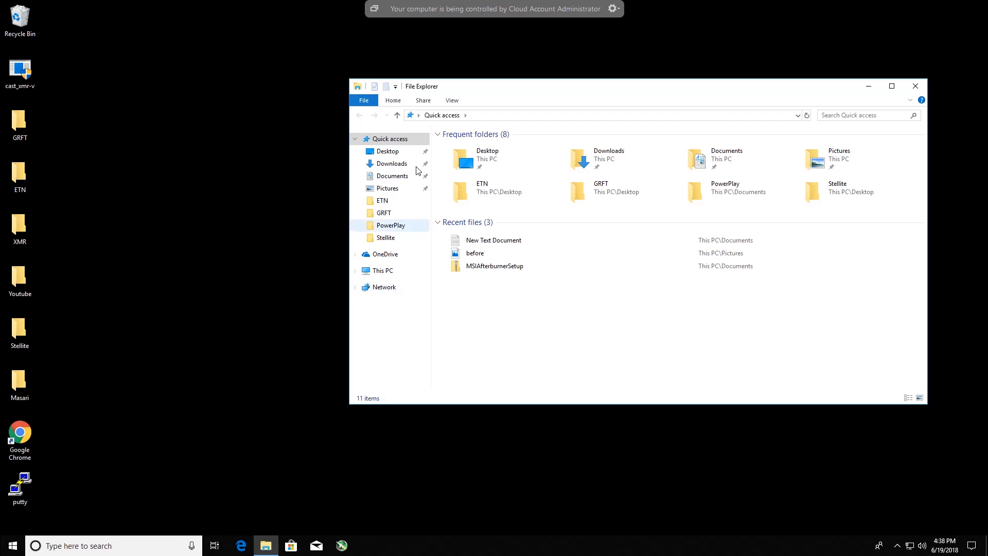
click(599, 149)
double_click(598, 147)
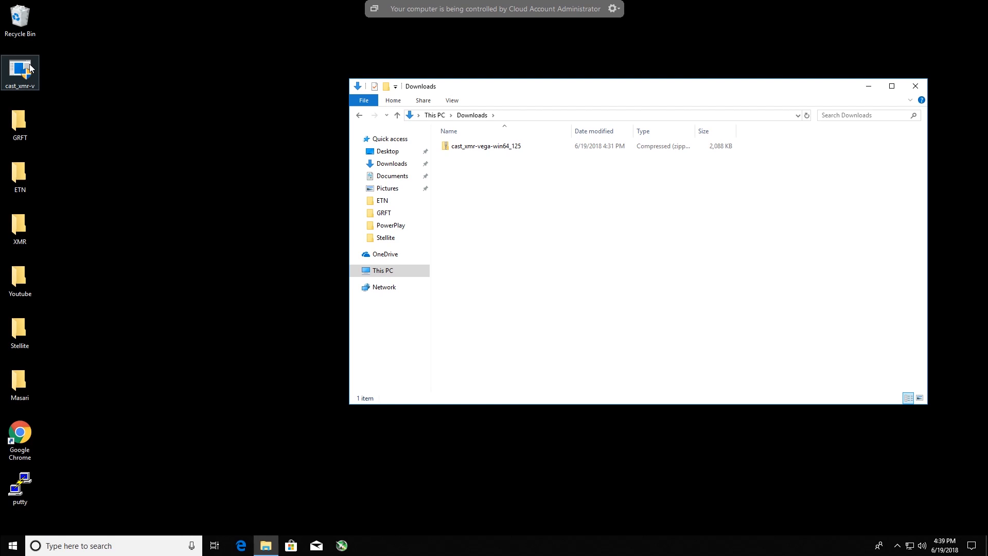
drag(27, 72, 26, 22)
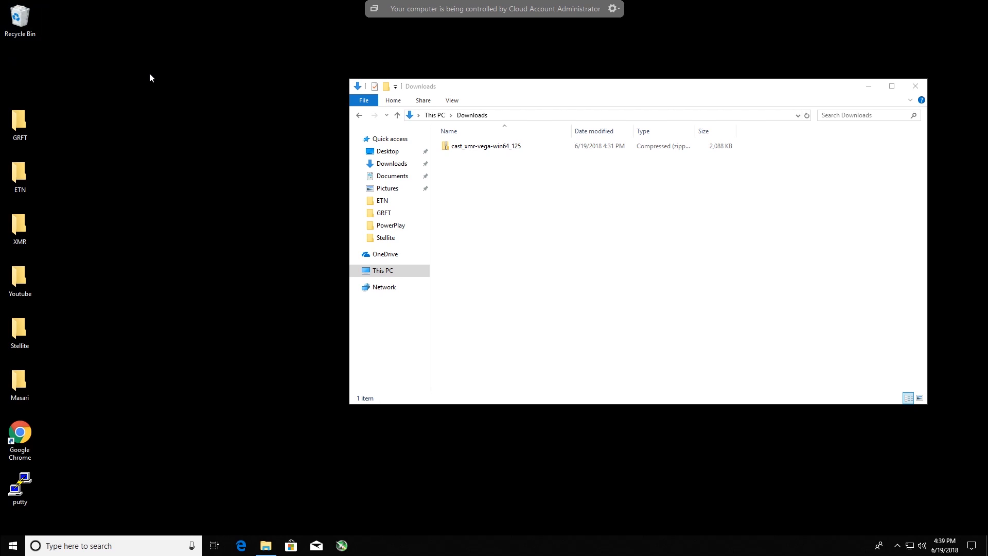
drag(50, 98, 6, 341)
right_click(16, 335)
click(58, 285)
click(57, 285)
- View the contents of the GRFT and XMR desktop folders, and close both folder windows
click(14, 133)
double_click(14, 133)
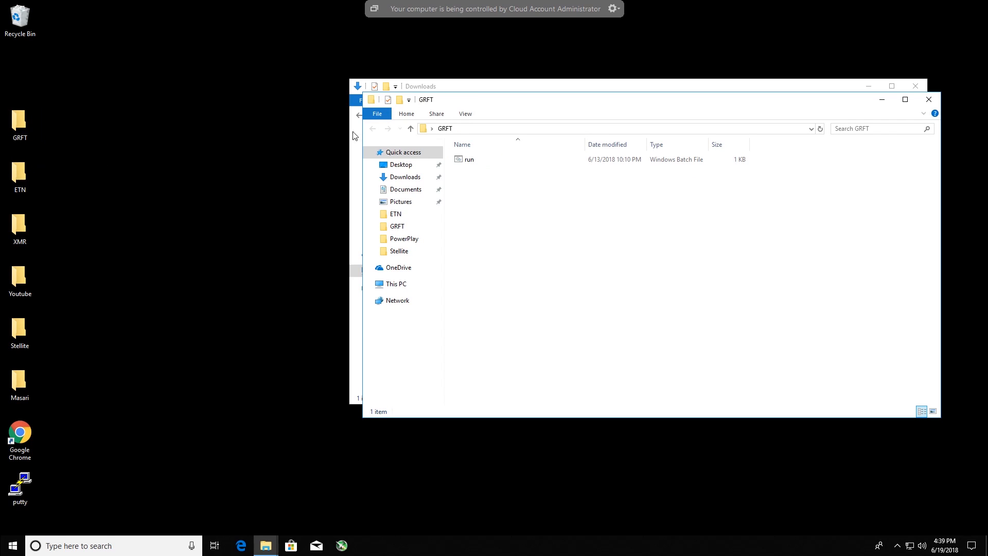
drag(462, 100, 544, 181)
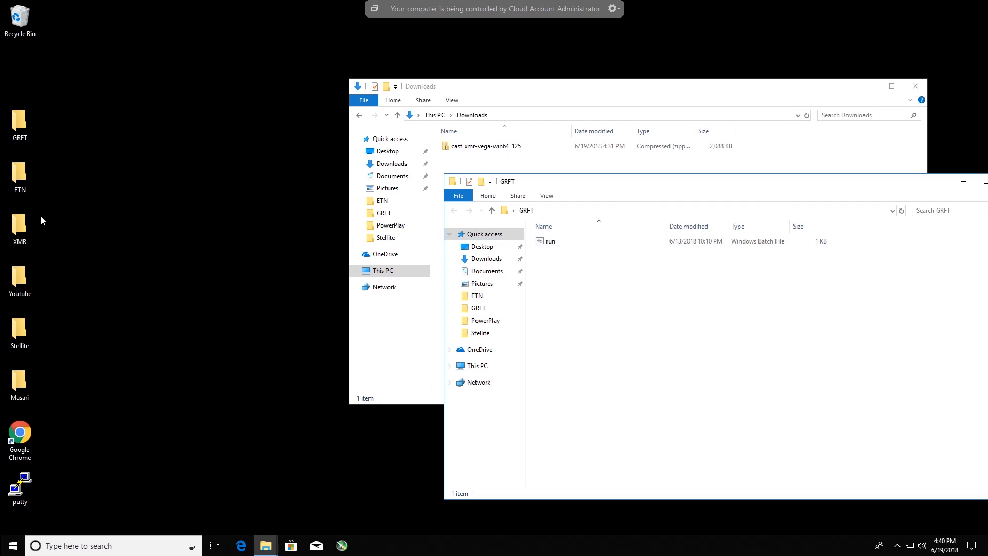
double_click(19, 229)
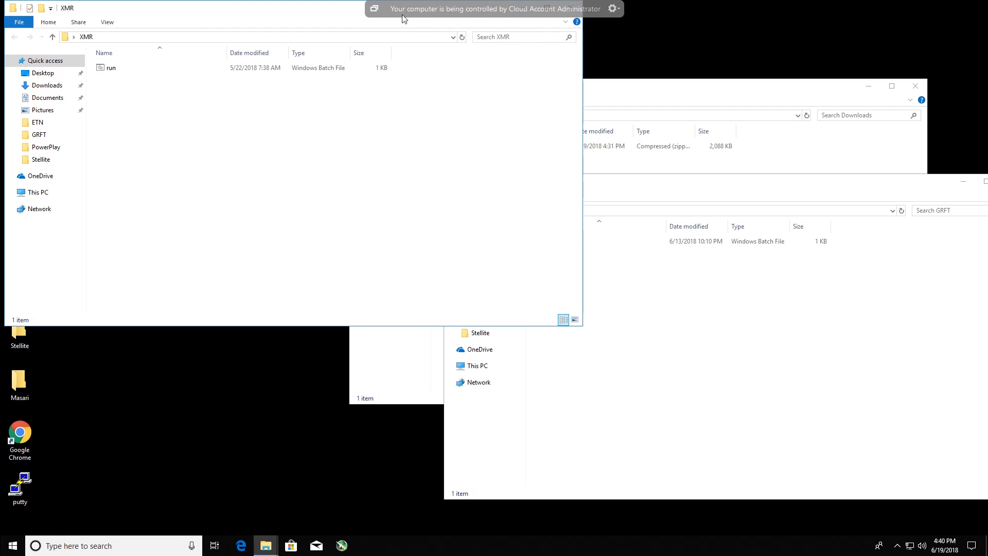
drag(326, 7, 337, 76)
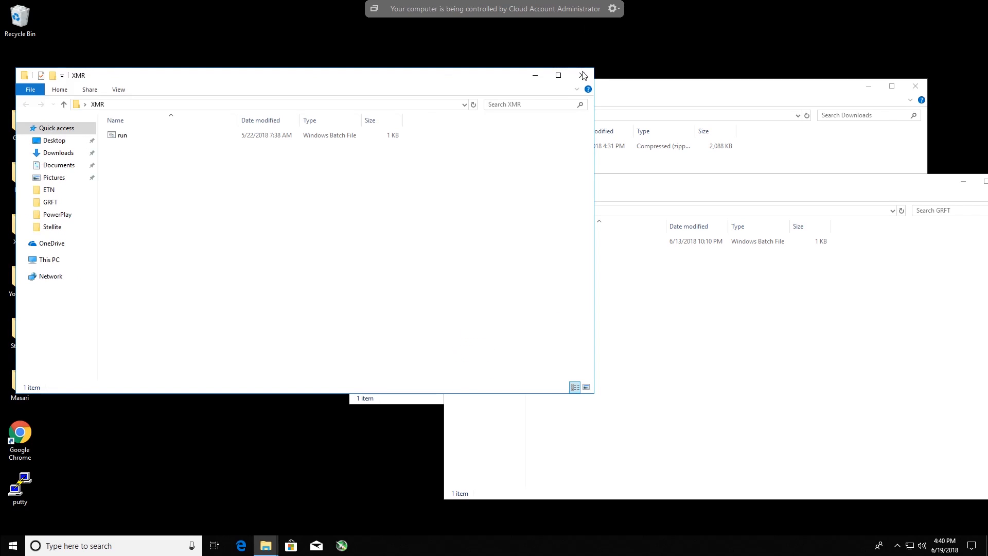
click(586, 79)
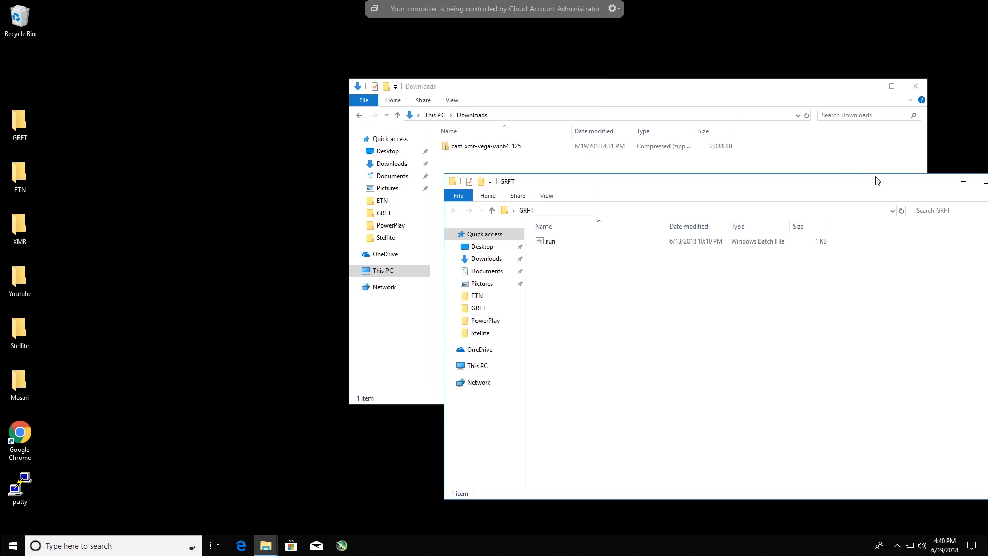
drag(932, 185, 817, 198)
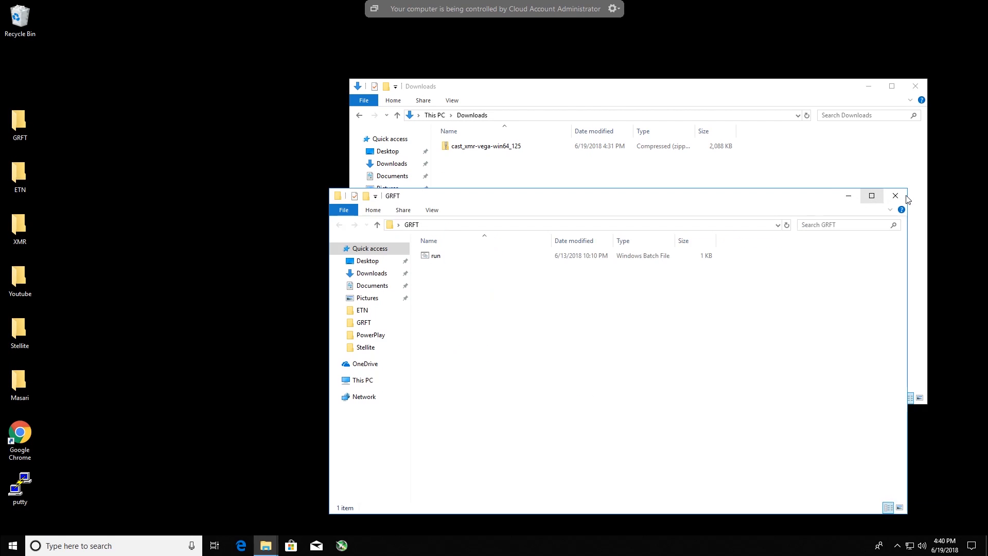
click(896, 195)
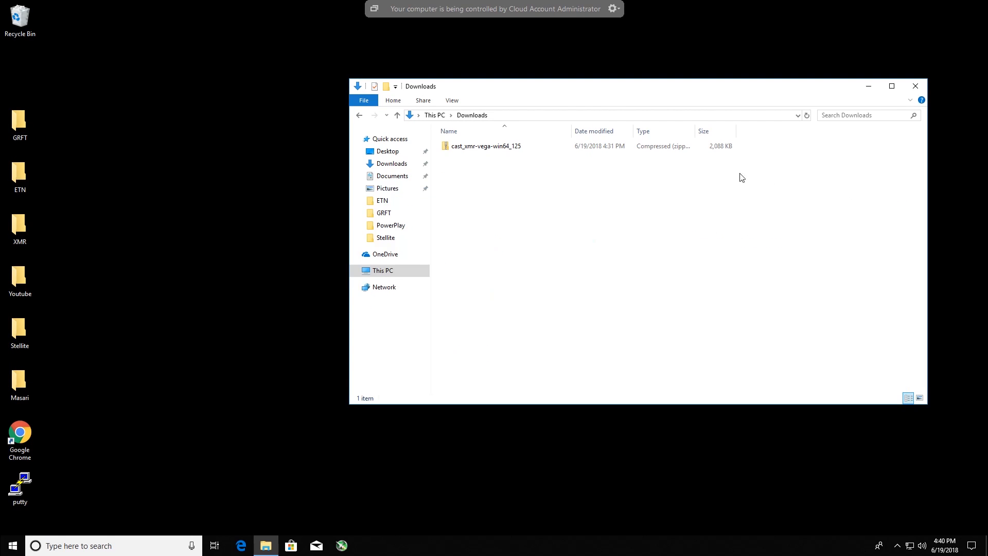
- Extract cast_xmr-vega and the run batch file from the cast_xmr-vega-win64_125 archive to the desktop, and close the archive window
click(482, 147)
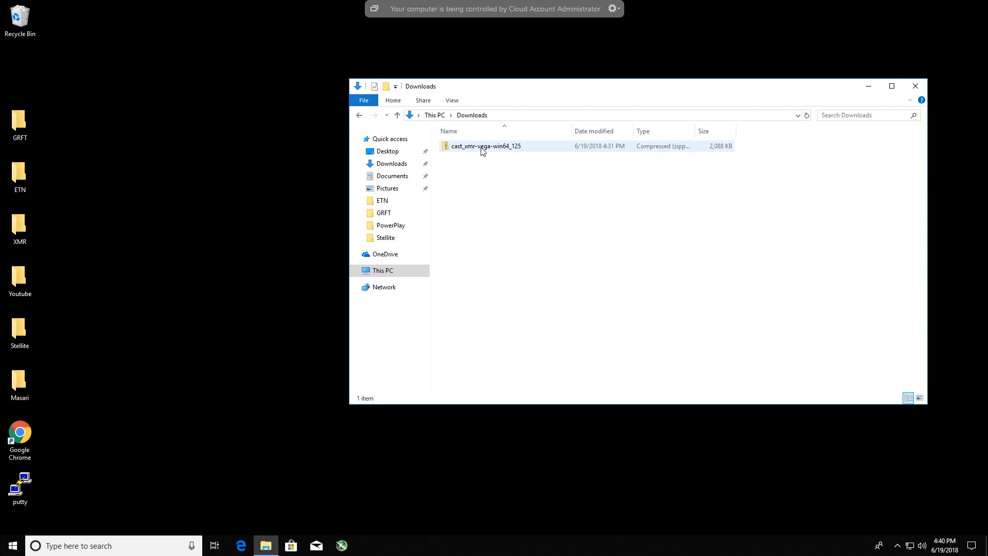
double_click(482, 148)
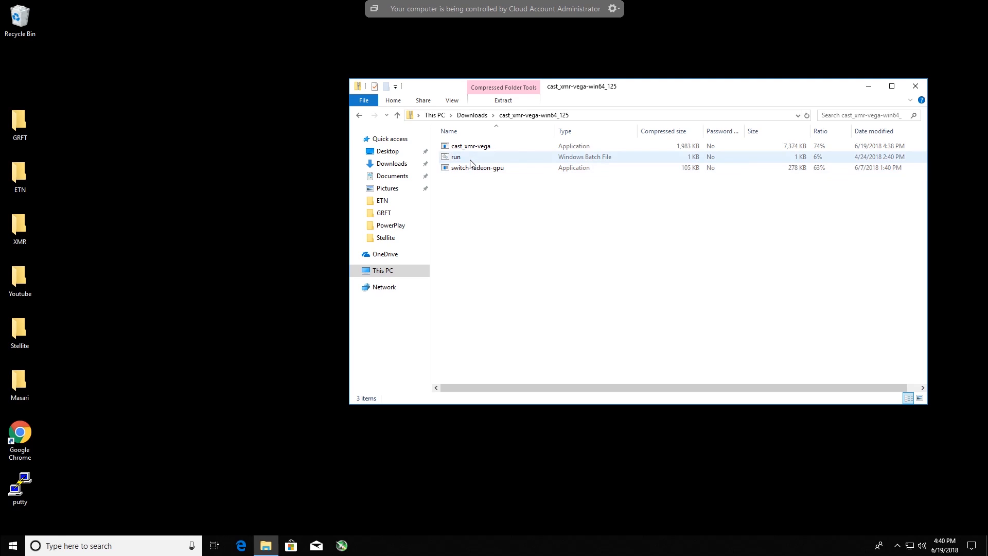
drag(914, 159, 890, 143)
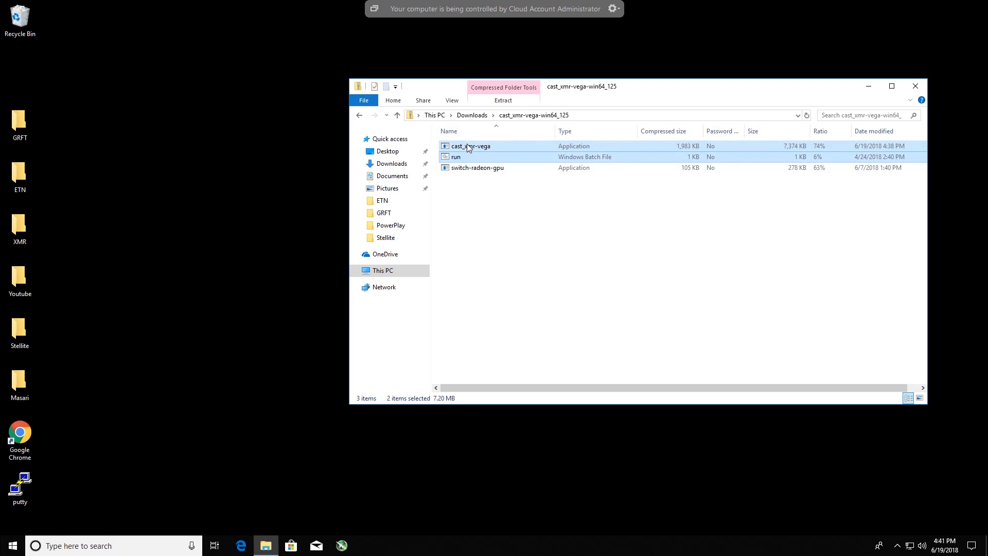
drag(465, 145, 110, 91)
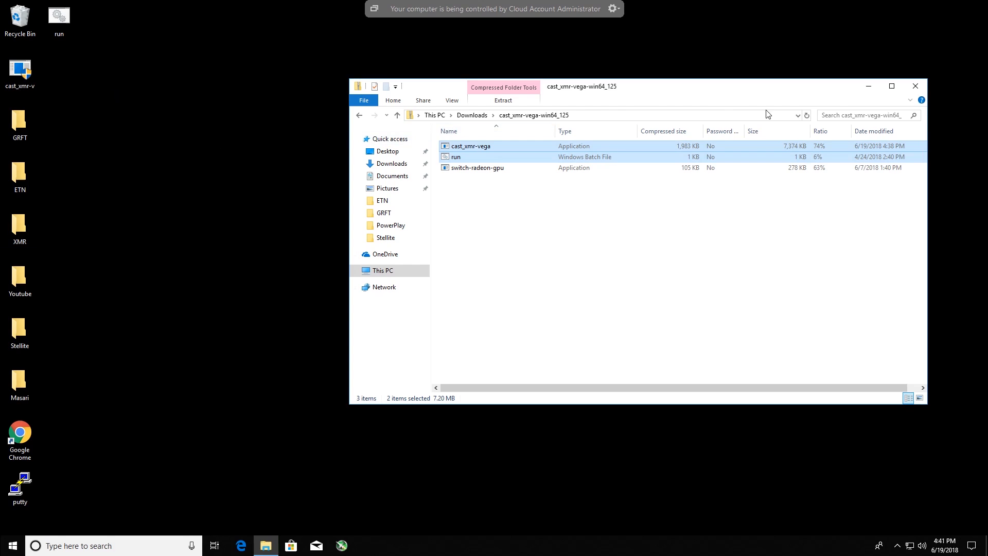
click(919, 86)
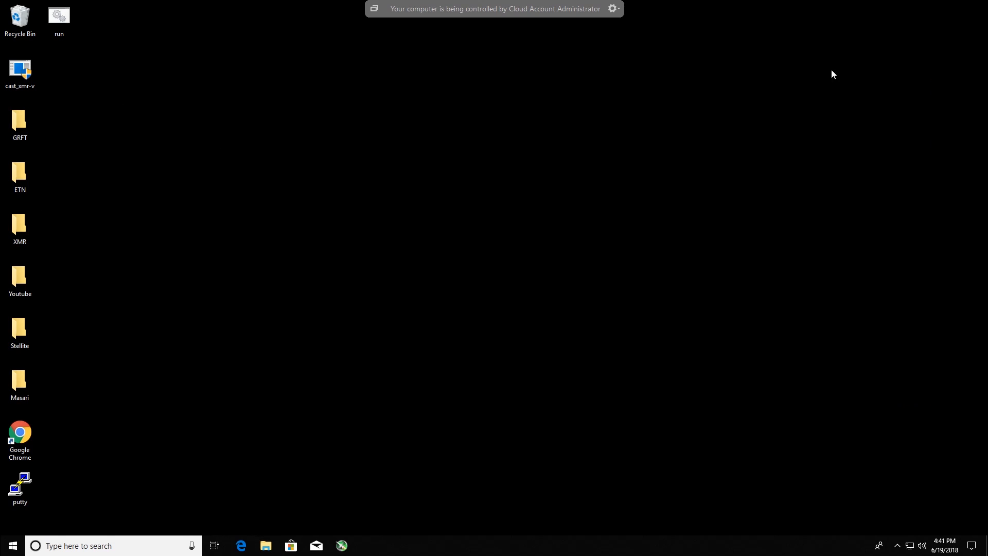
- Open the run batch file on the desktop for editing
right_click(57, 20)
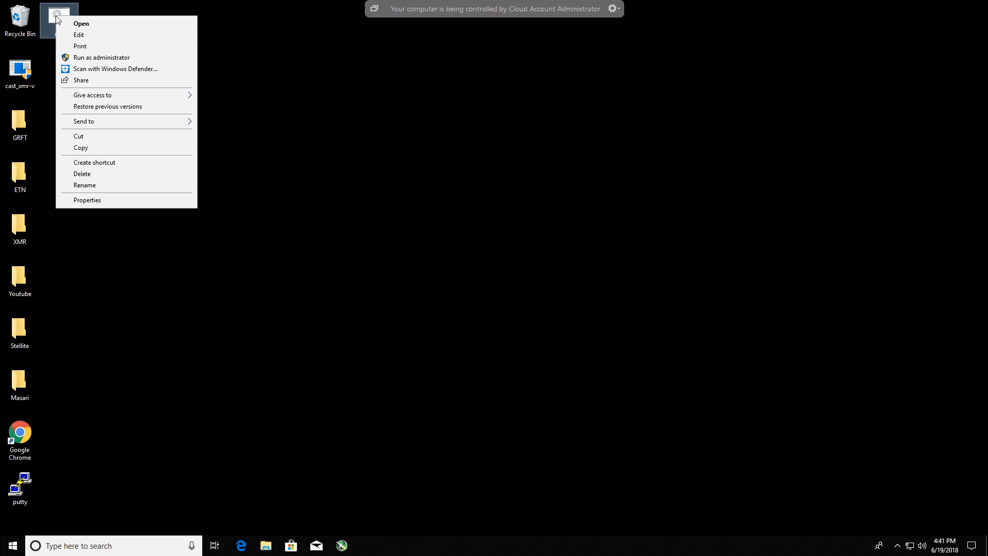
click(80, 34)
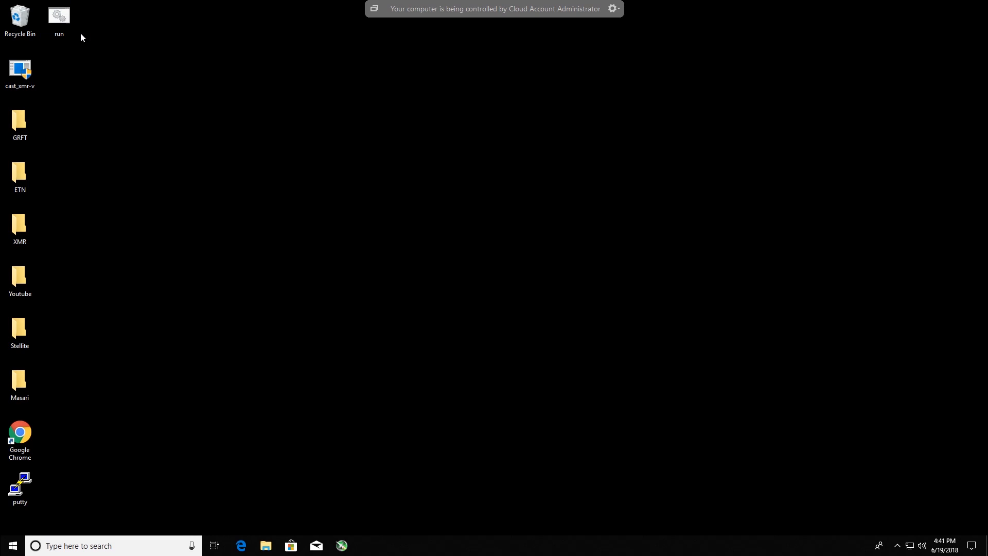
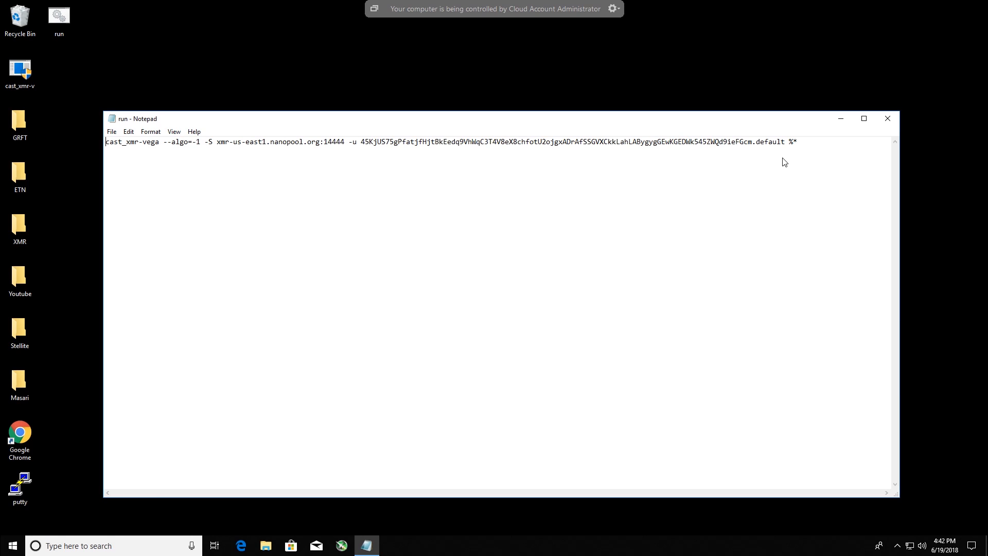
- Minimize the remote session and copy the primary receiving address from the Masari wallet on the local computer
mouse_move(816, 4)
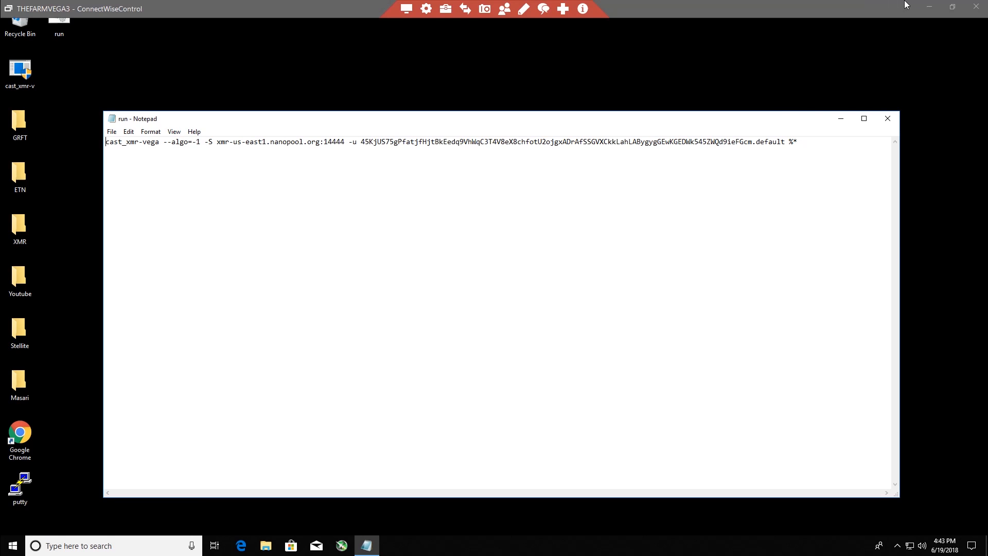
click(924, 7)
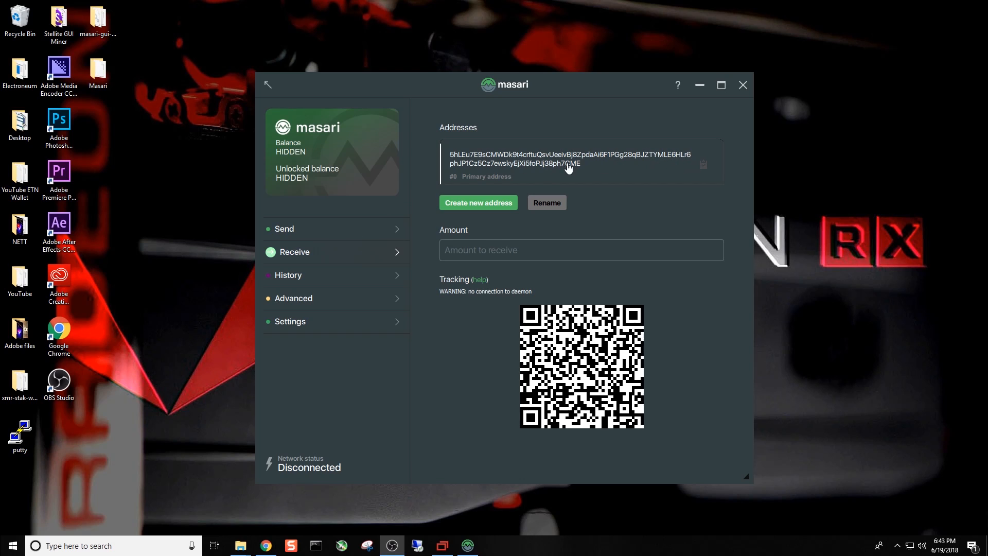
click(703, 169)
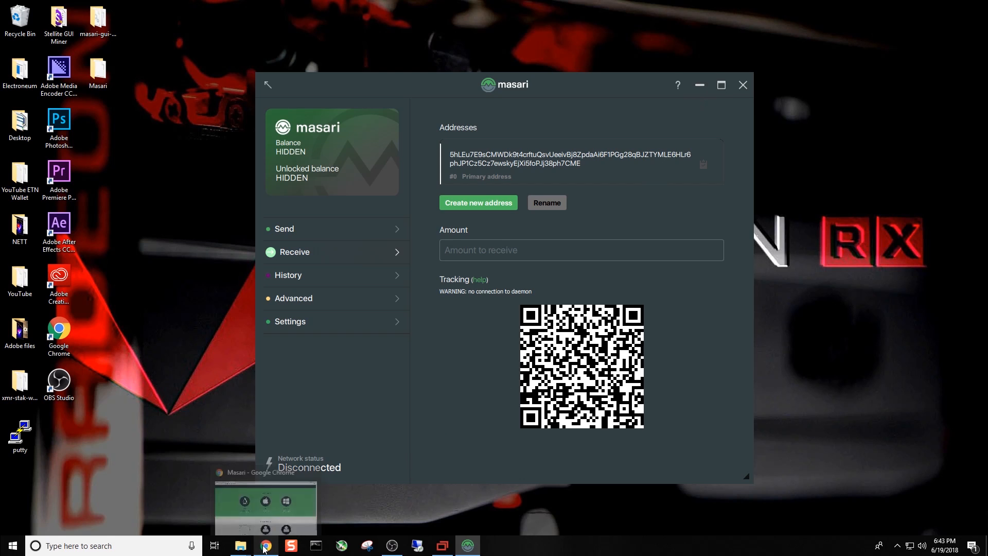
- Switch back to the remote session and replace the wallet address and .default suffix after -u in the run file with the copied Masari address
click(446, 511)
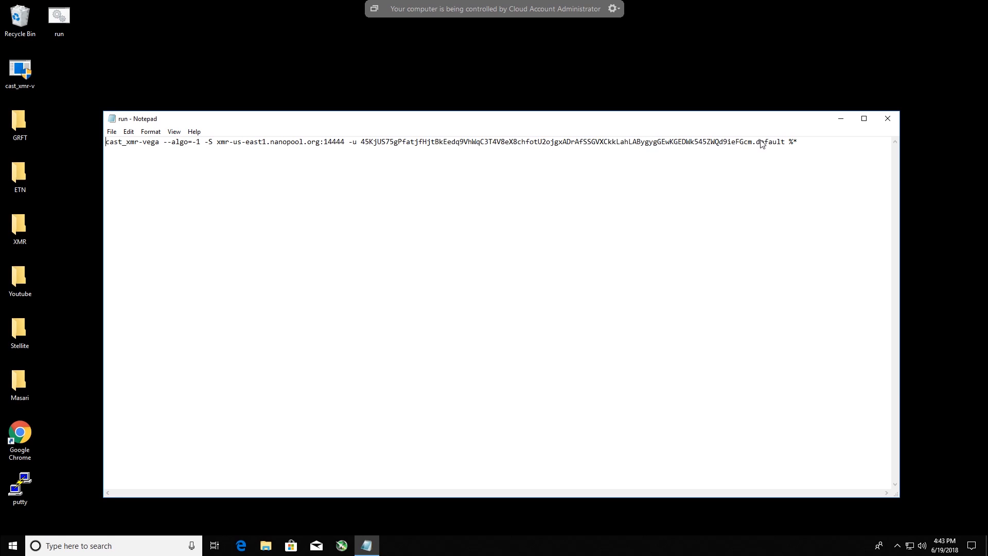
drag(786, 143, 362, 143)
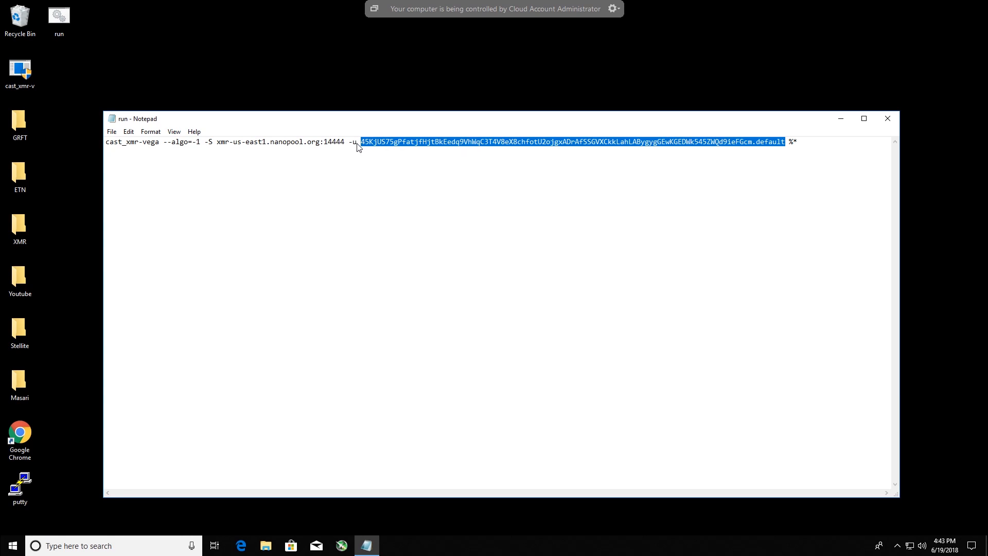
right_click(373, 146)
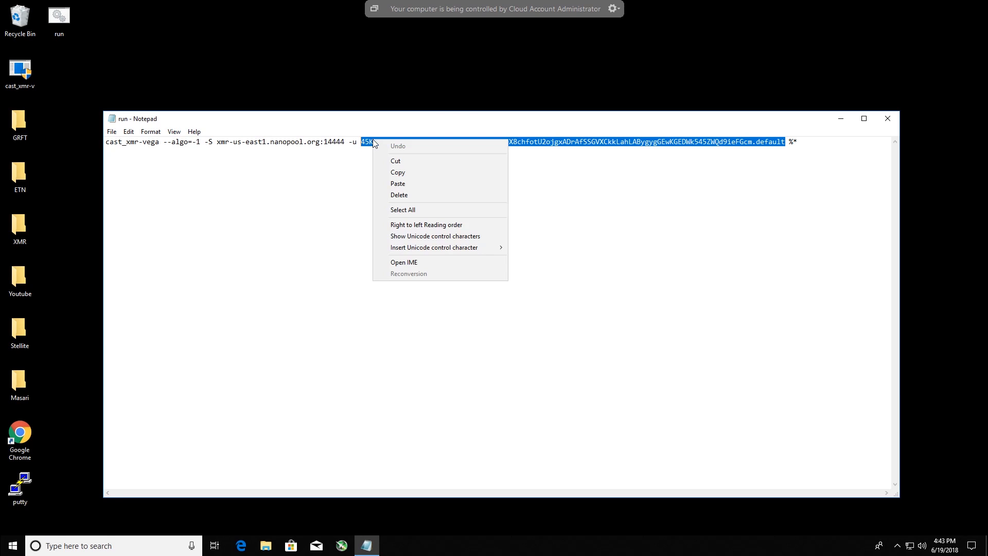
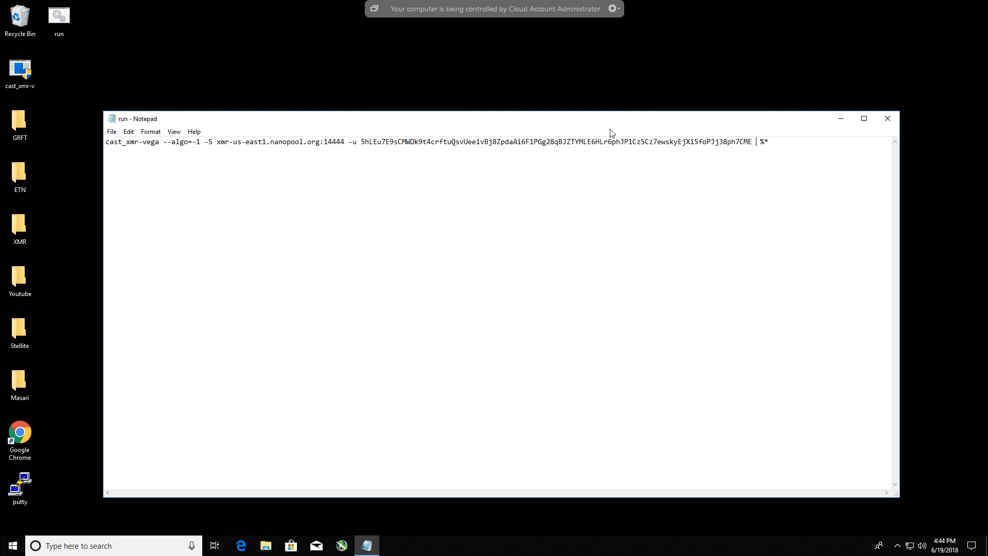
- Add the options -p Youtube and -G 0,1 after the wallet address in the run file, before %*
text(-)
text(p)
text( Youtu)
text(be)
text(G)
text(-)
text(0,)
text(1)
- Set the run file's --algo value to 8
key(BackSpace)
key(BackSpace)
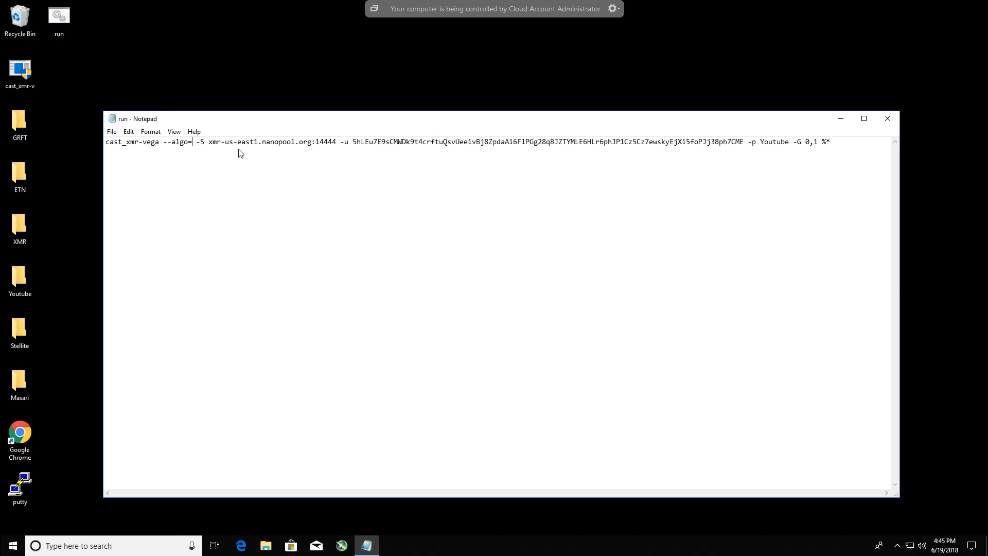
text(8)
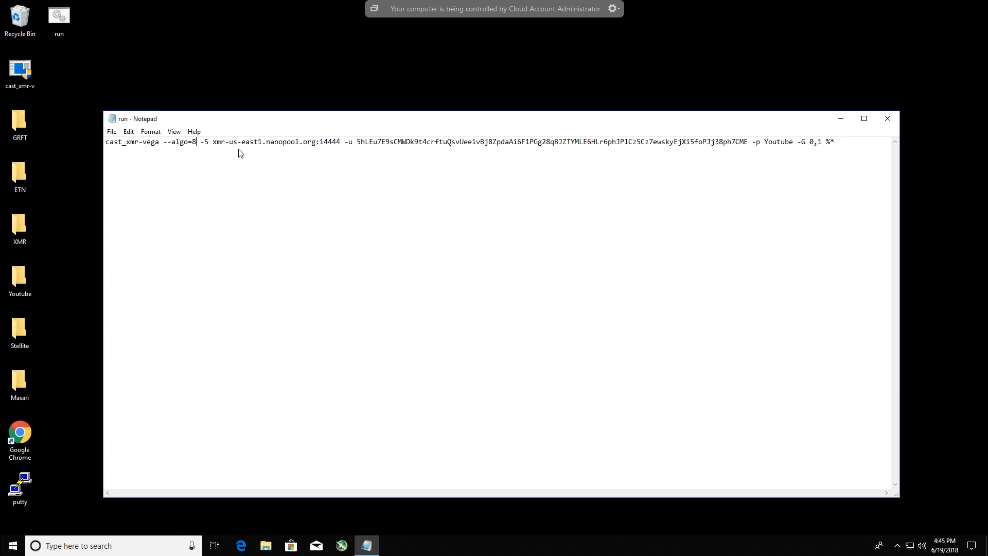
- Switch to Edge, check the --algo entry for CryptoNight-Fast in the Gandalph3000 Cast XMR how-to, and return to the run file
click(241, 546)
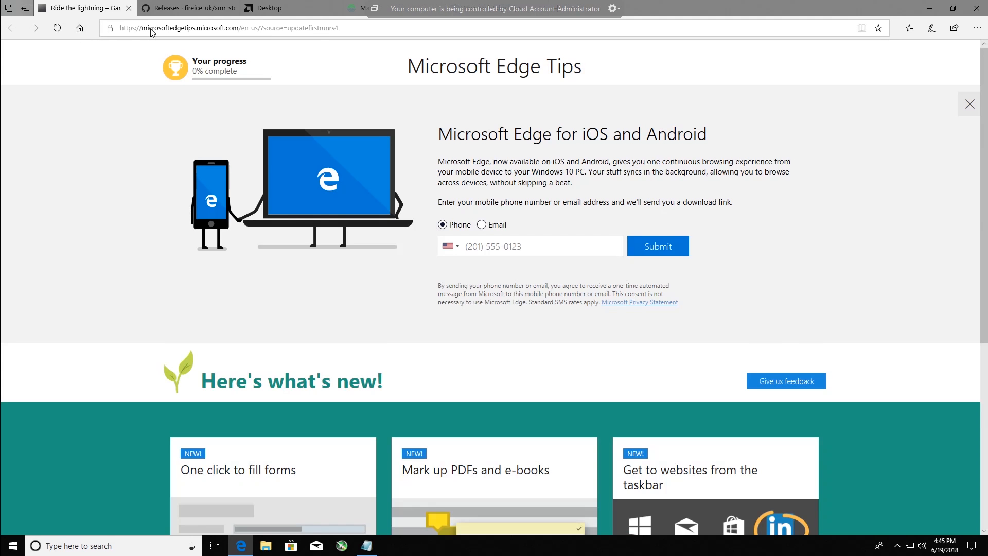
click(89, 8)
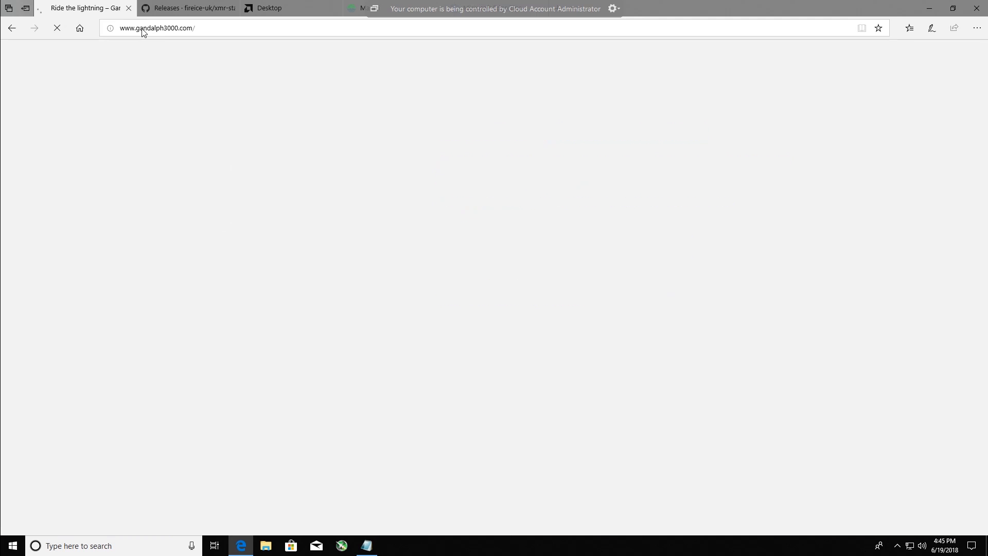
scroll(490, 380, down, 15)
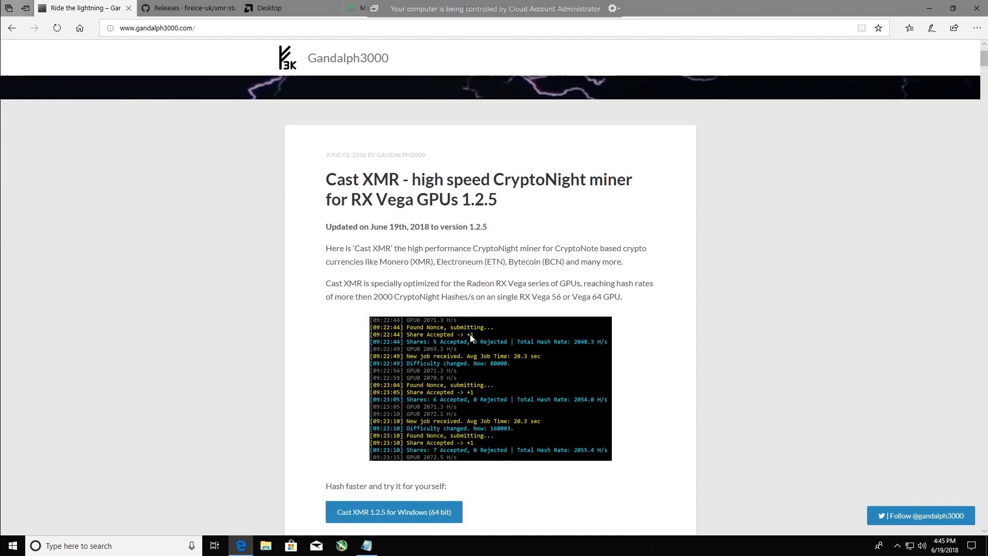
scroll(490, 380, down, 3)
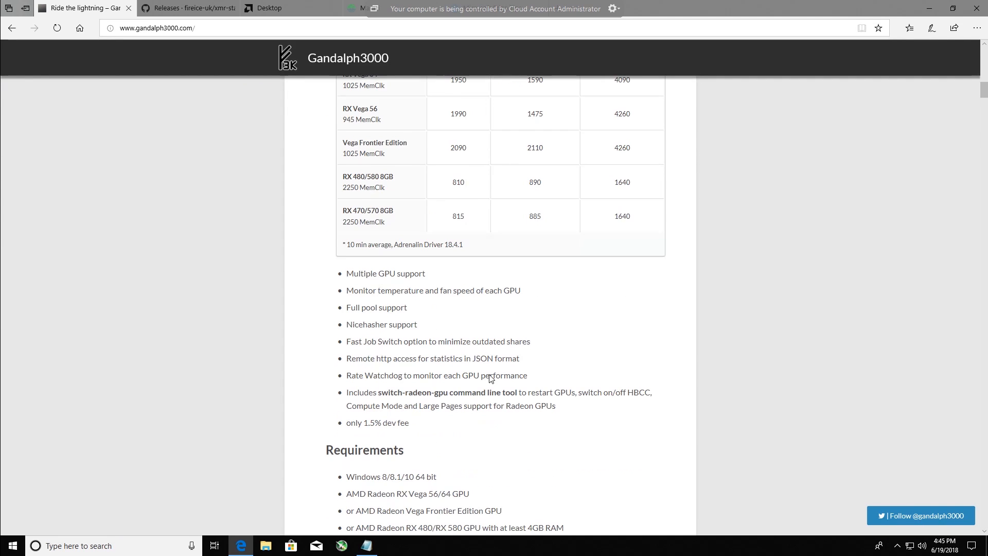
scroll(490, 379, down, 7)
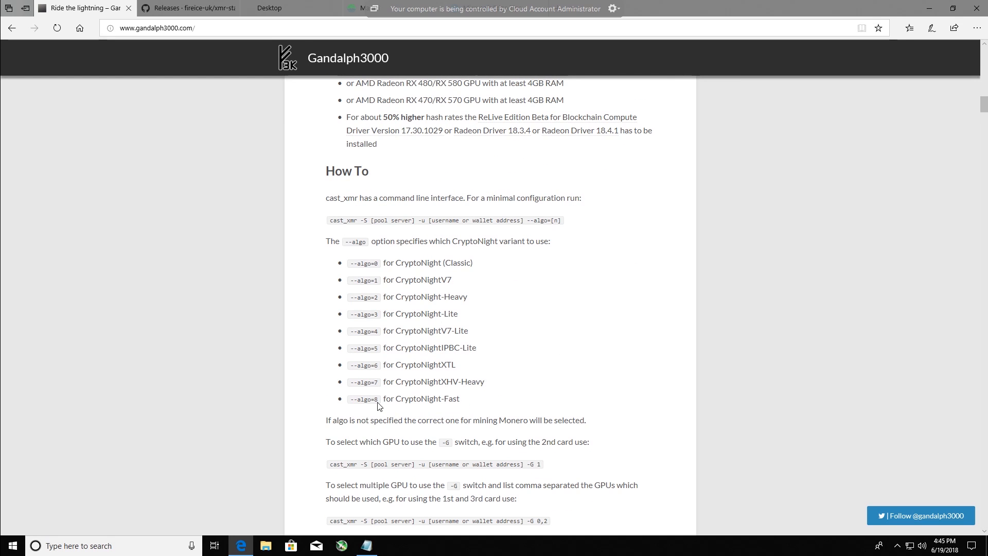
drag(464, 402, 395, 401)
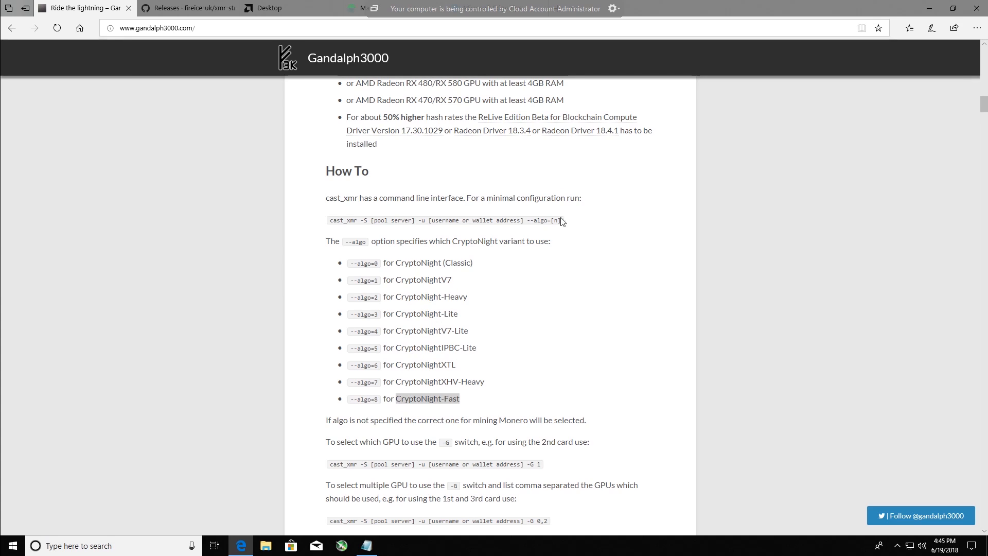
click(930, 11)
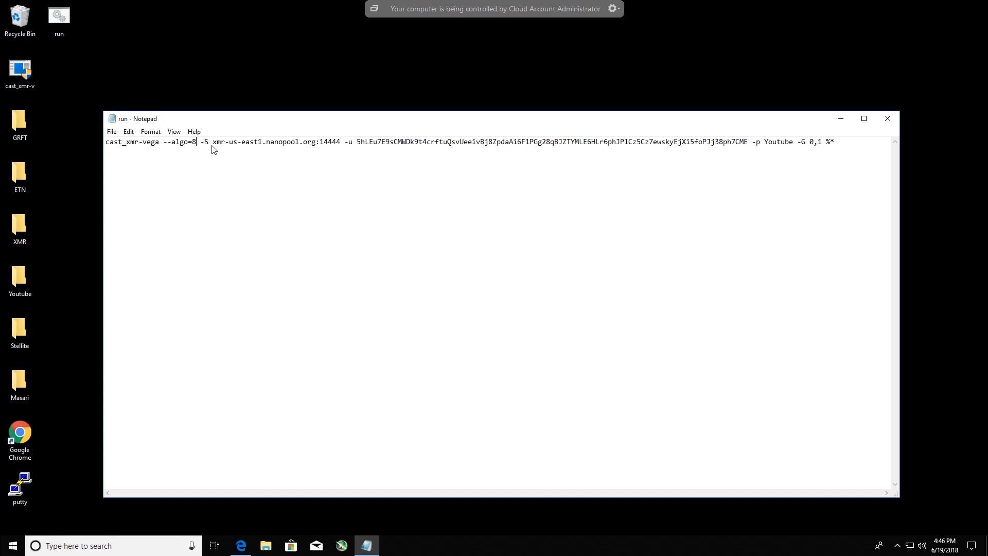
- Insert the --fastjobswitch option between --algo=8 and -S in the run file
text(-)
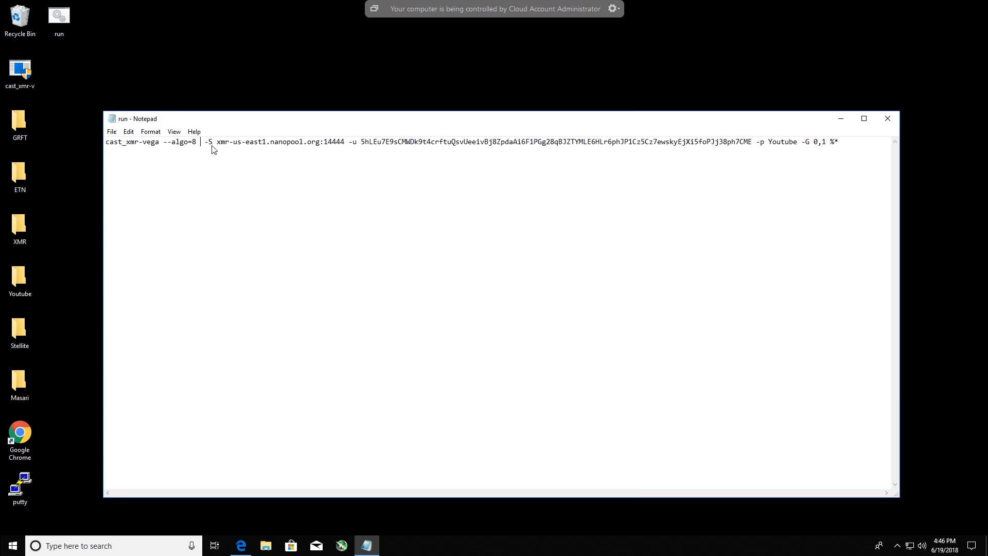
text(--)
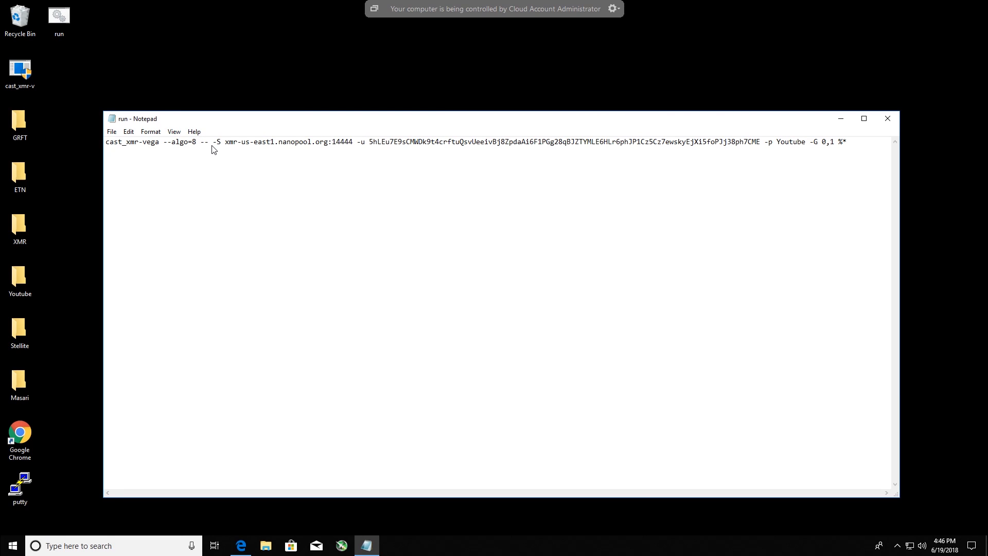
text(fastjob)
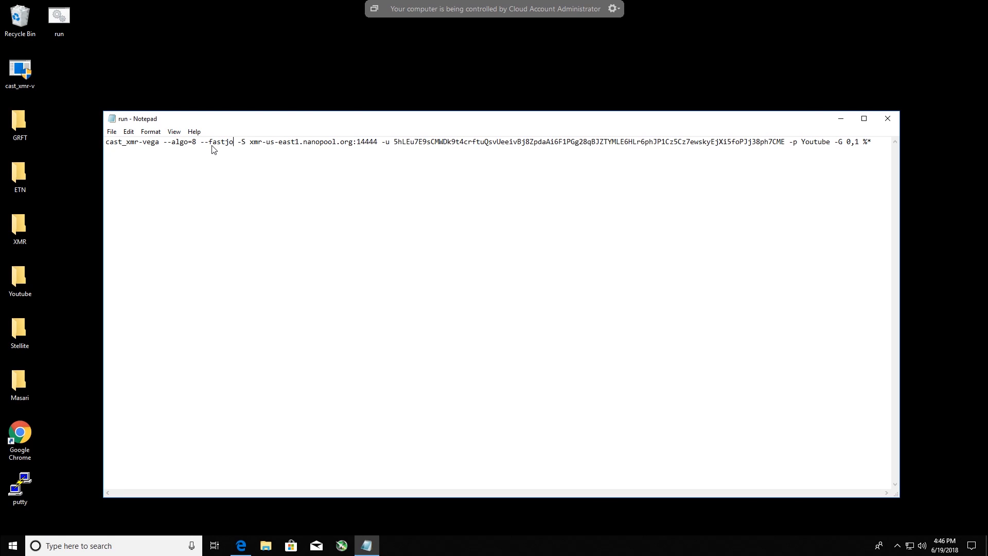
text(switch)
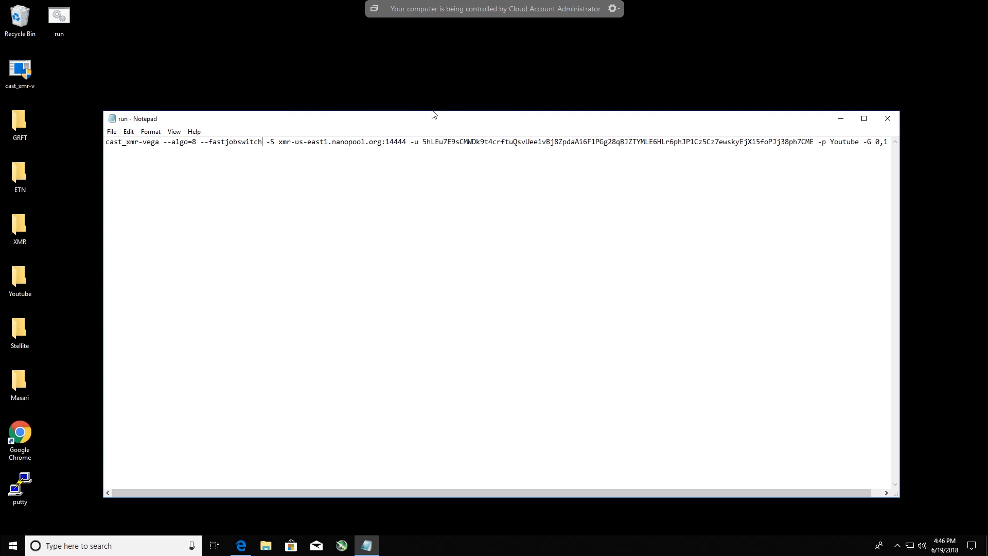
- Select the nanopool server address and port after -S, then switch to Edge, search for hashvault and open the official HashVault site
drag(408, 144, 276, 148)
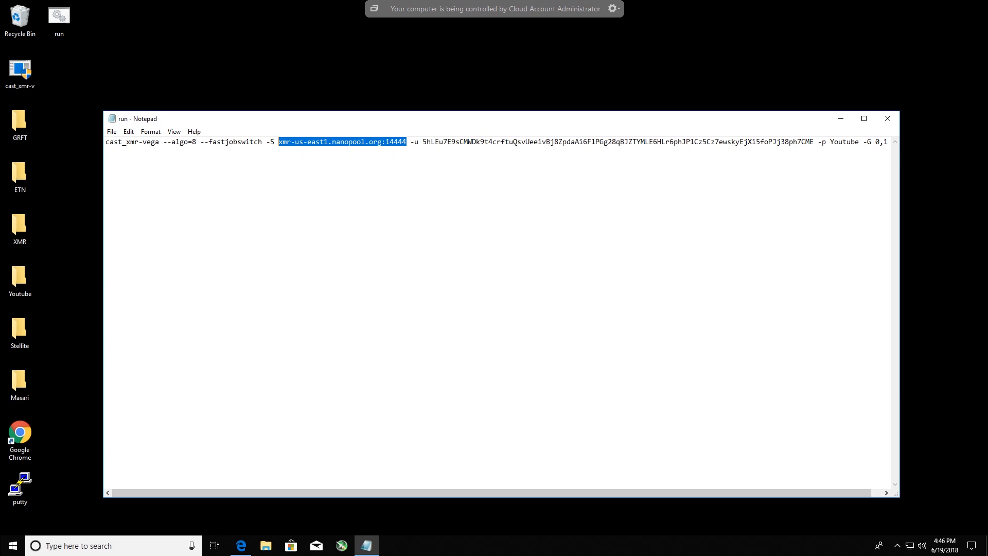
click(241, 545)
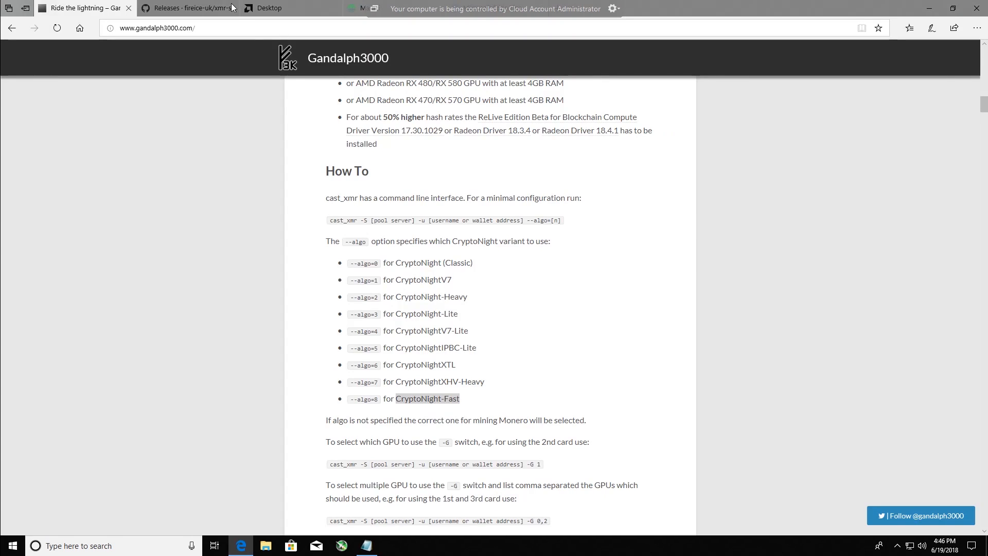
click(294, 8)
click(283, 29)
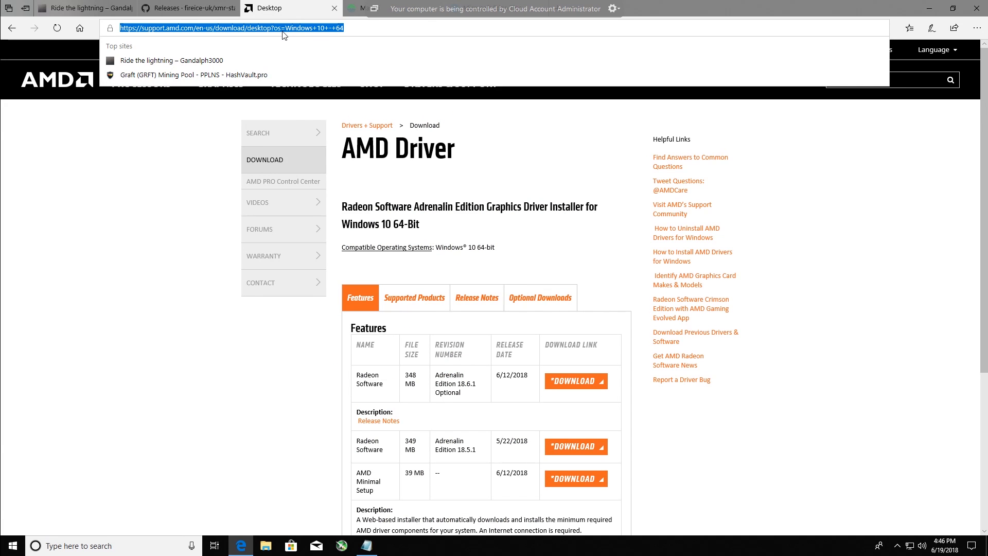
text(hashvault)
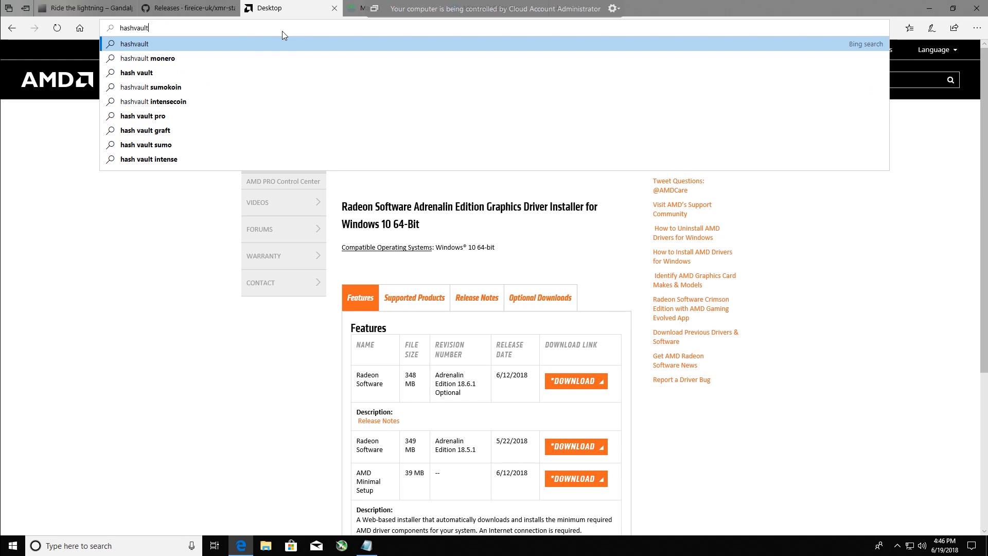
click(237, 44)
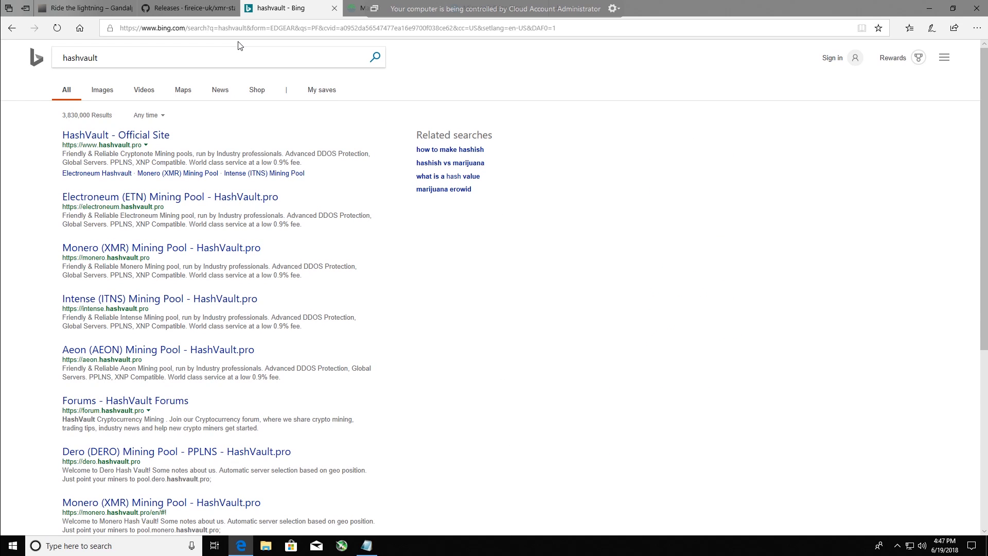
click(123, 136)
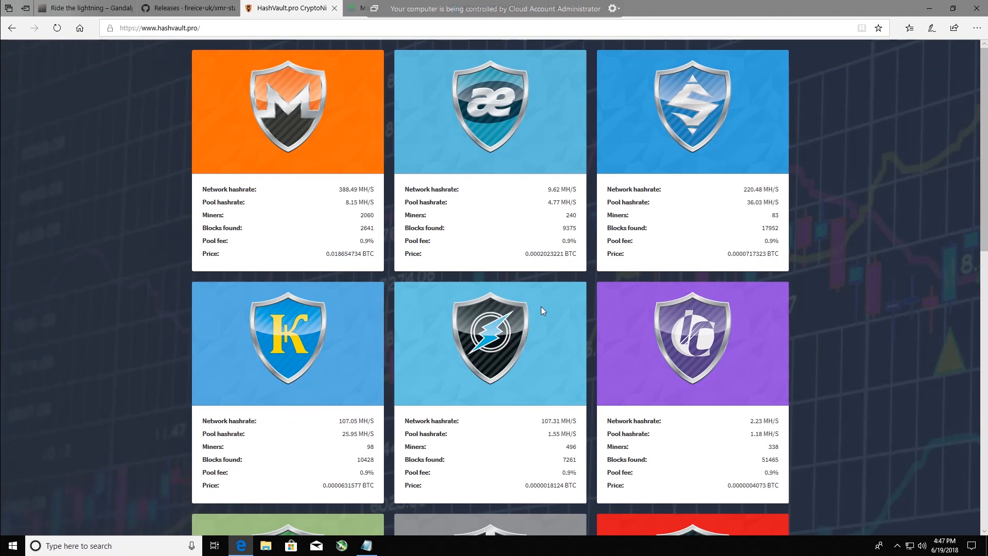
- Open the Masari pool from HashVault's coin overview and display its list of ports
scroll(894, 311, down, 5)
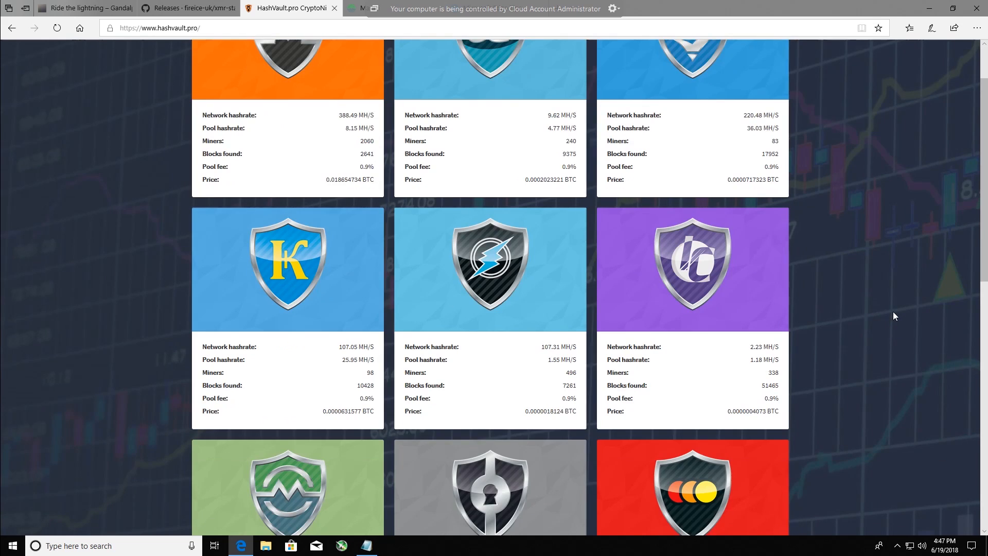
scroll(884, 312, down, 1)
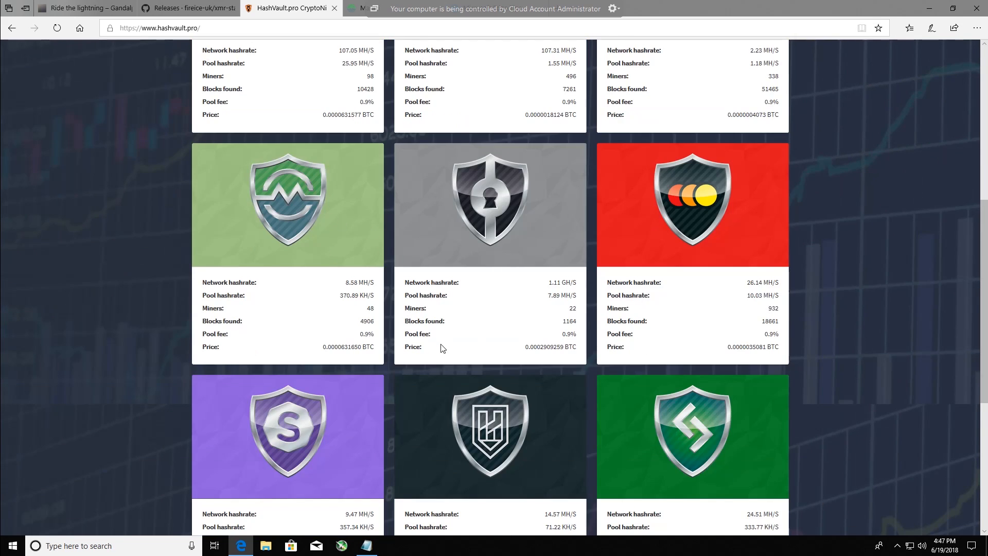
scroll(441, 348, down, 5)
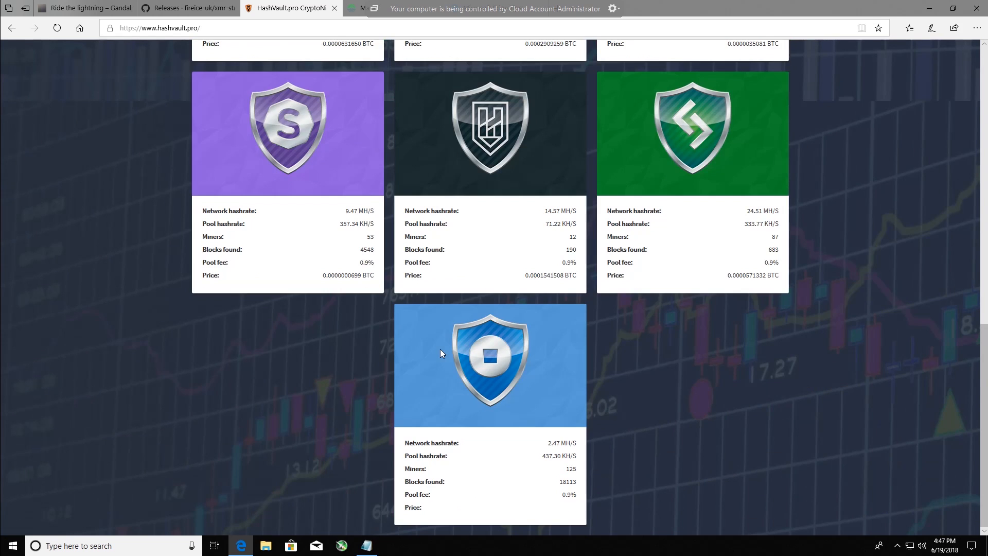
scroll(440, 348, up, 1)
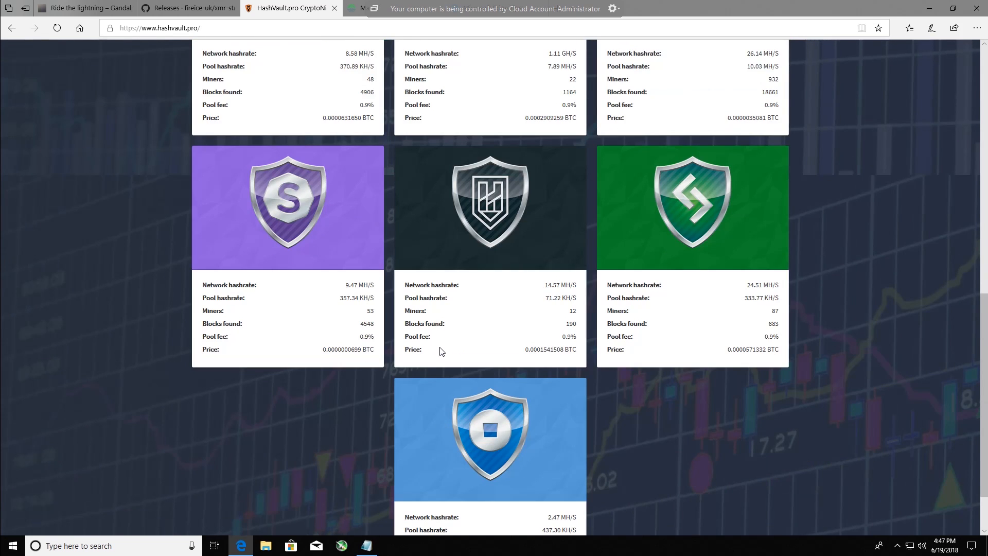
scroll(438, 347, up, 3)
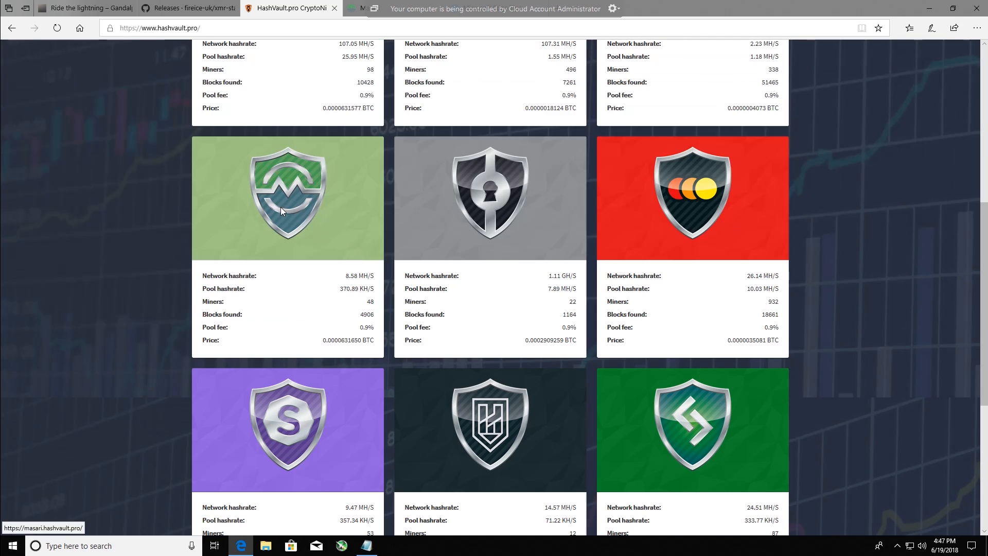
click(281, 203)
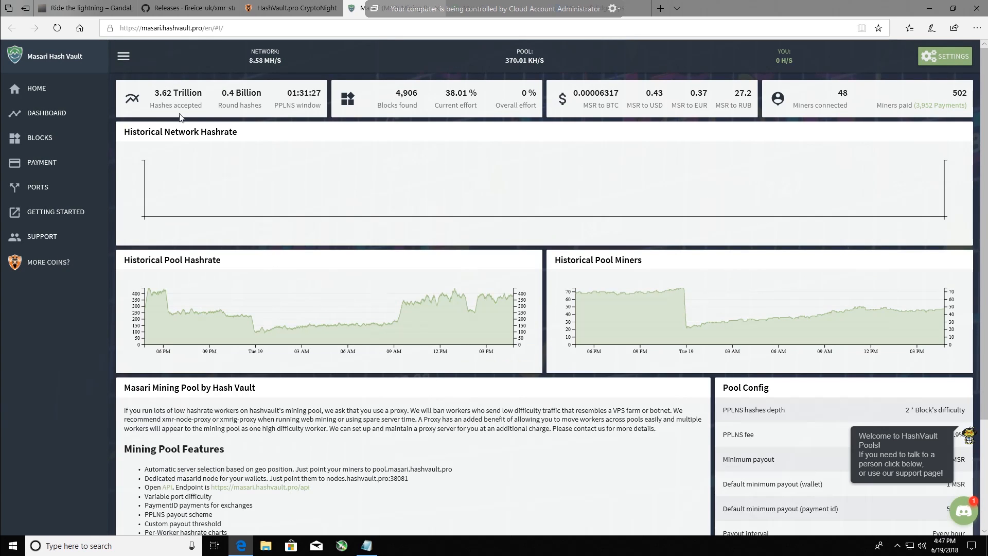
click(36, 187)
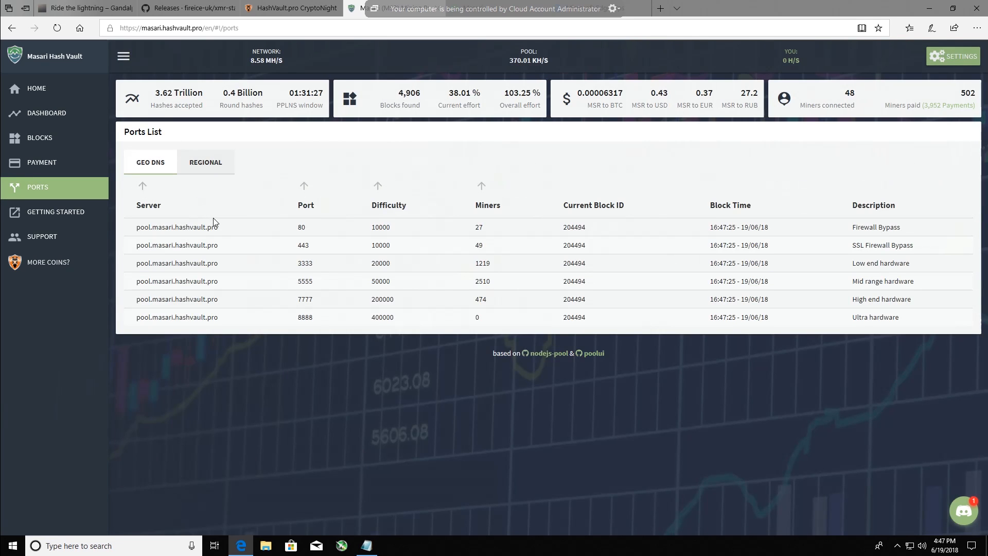
- Compare the Geo DNS and regional servers, copy pool.masari.hashvault.pro from the Geo DNS port 5555 row, and return to the run file in Notepad
drag(219, 246, 142, 248)
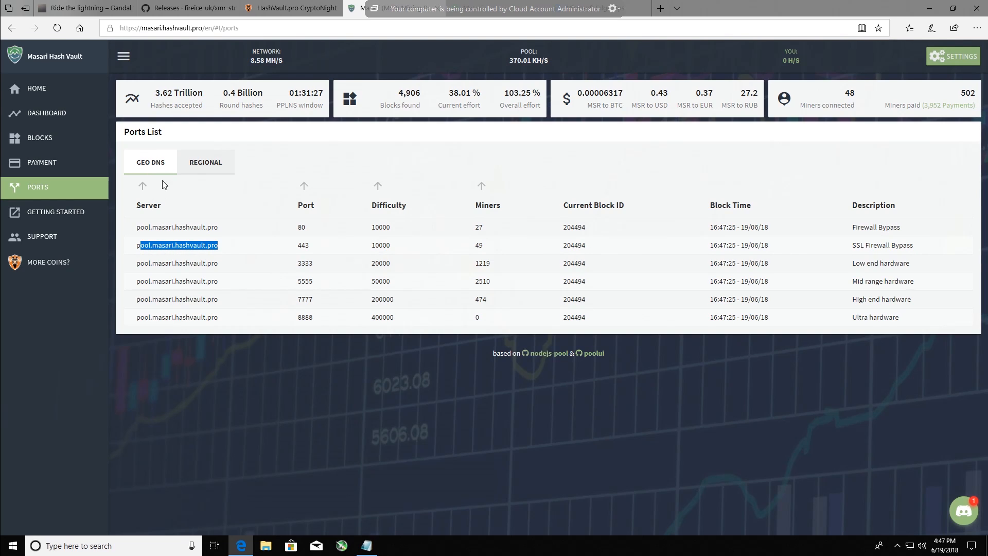
click(205, 164)
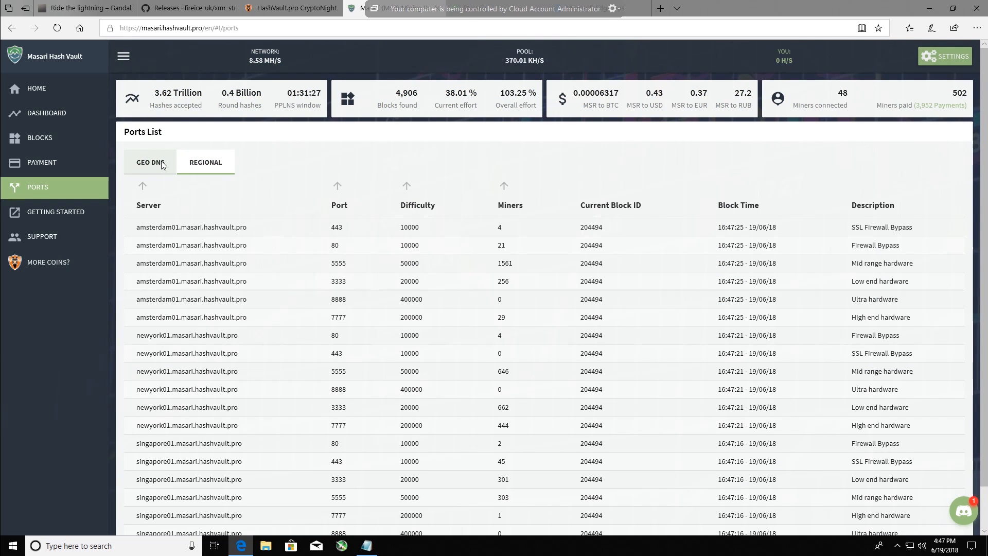
click(161, 165)
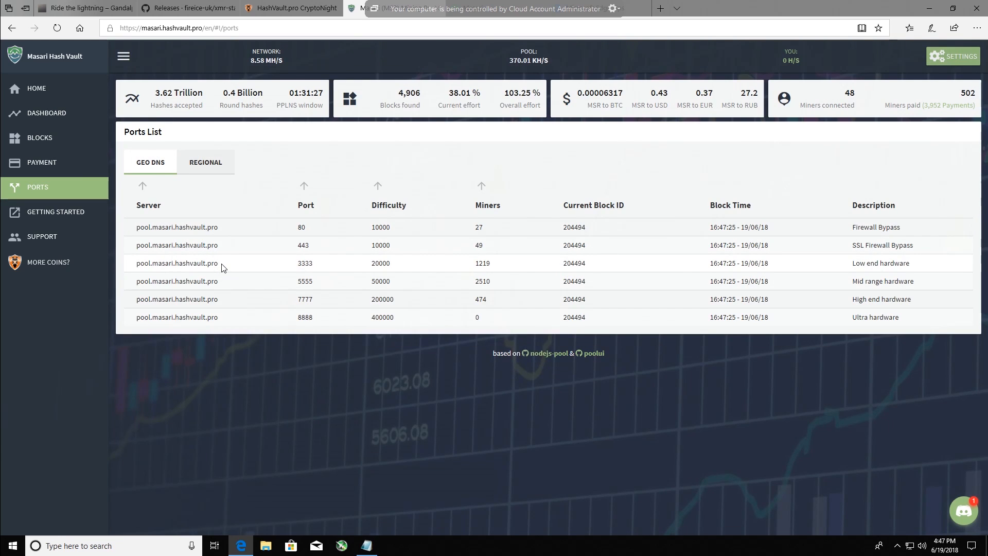
drag(216, 267, 138, 283)
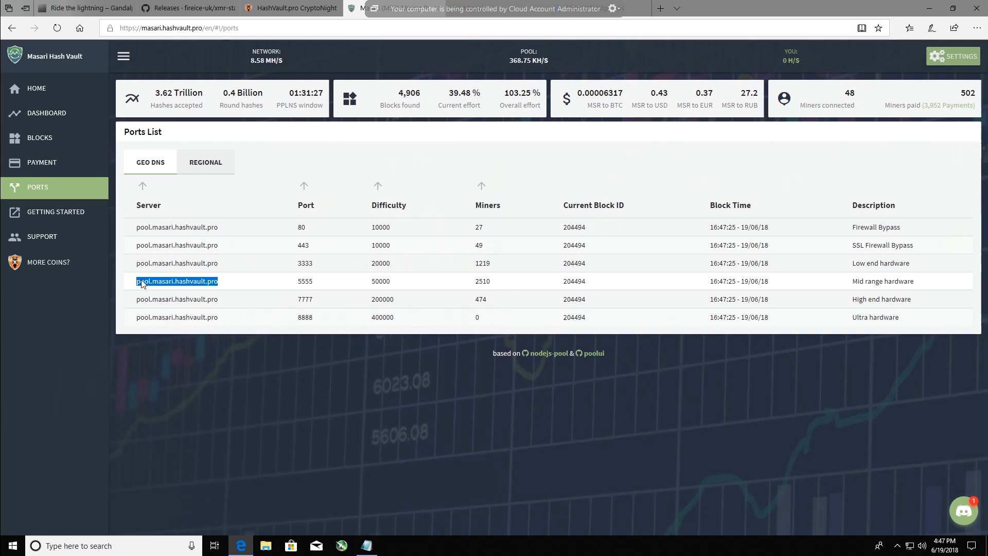
right_click(141, 283)
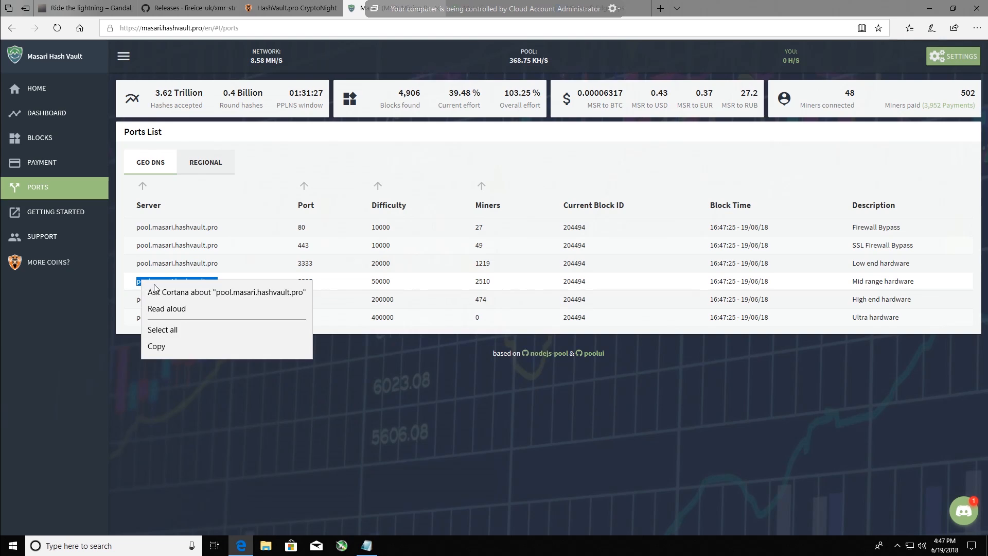
click(156, 347)
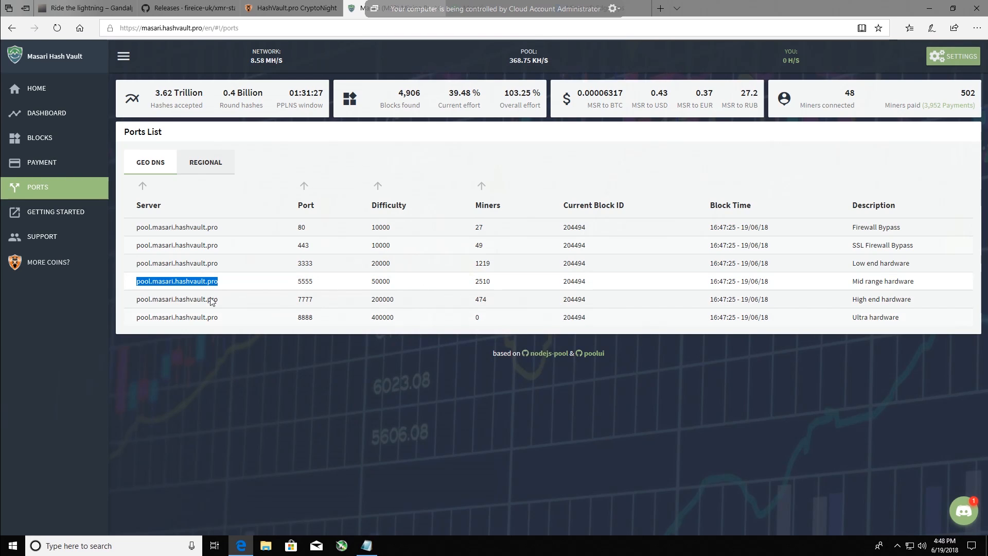
click(368, 547)
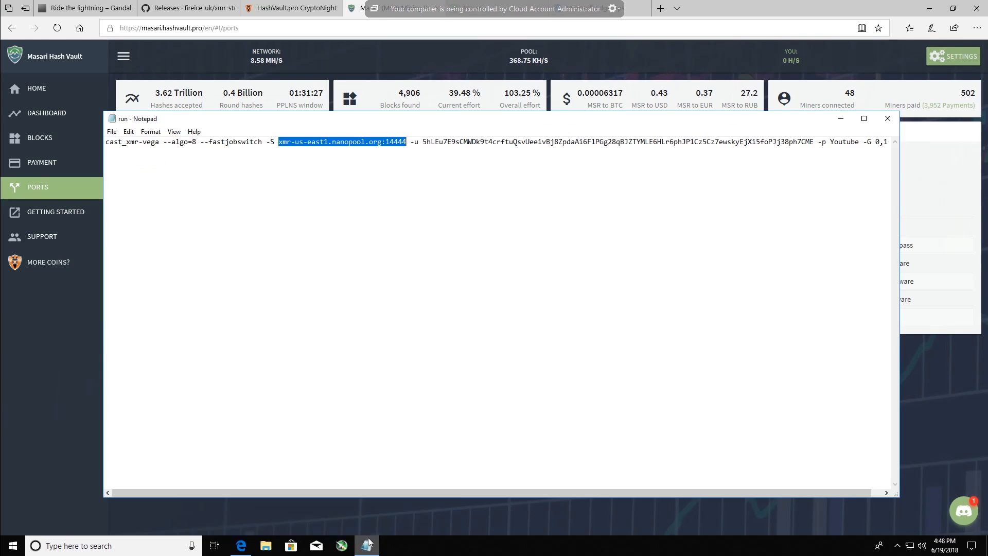
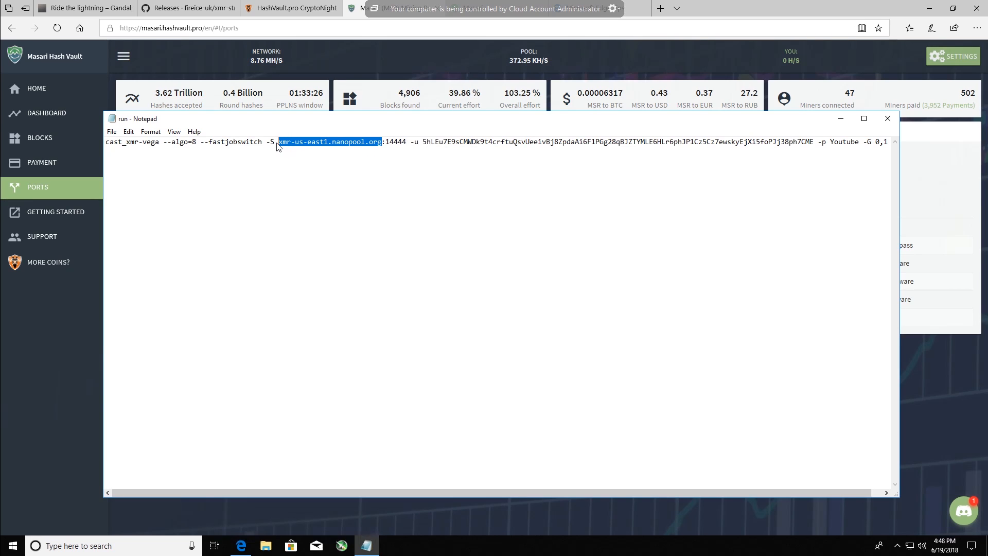
- Replace the nanopool server address after -S in the run file with the copied pool.masari.hashvault.pro address
right_click(287, 144)
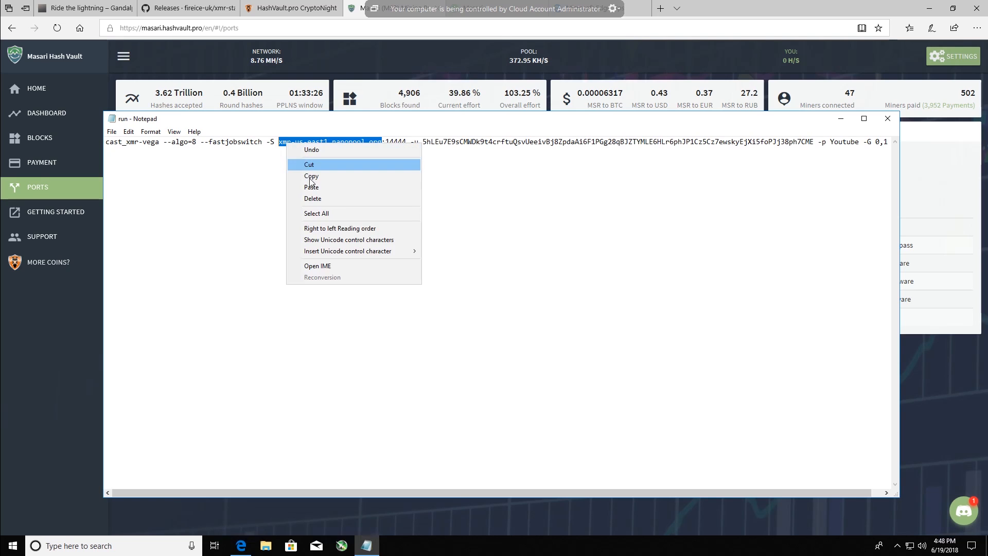
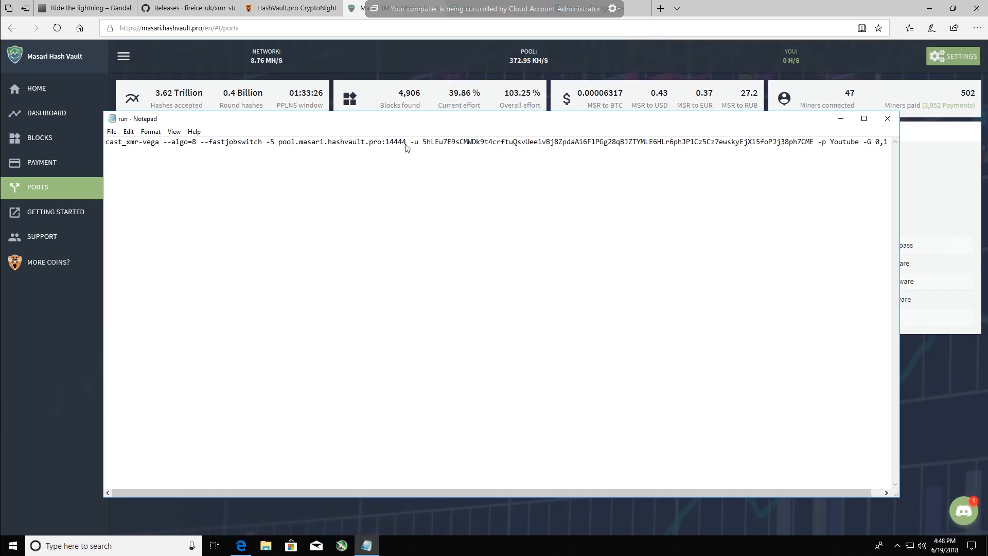
- Change the pool port after pool.masari.hashvault.pro in the run file to 5555
drag(406, 147, 387, 144)
text(555)
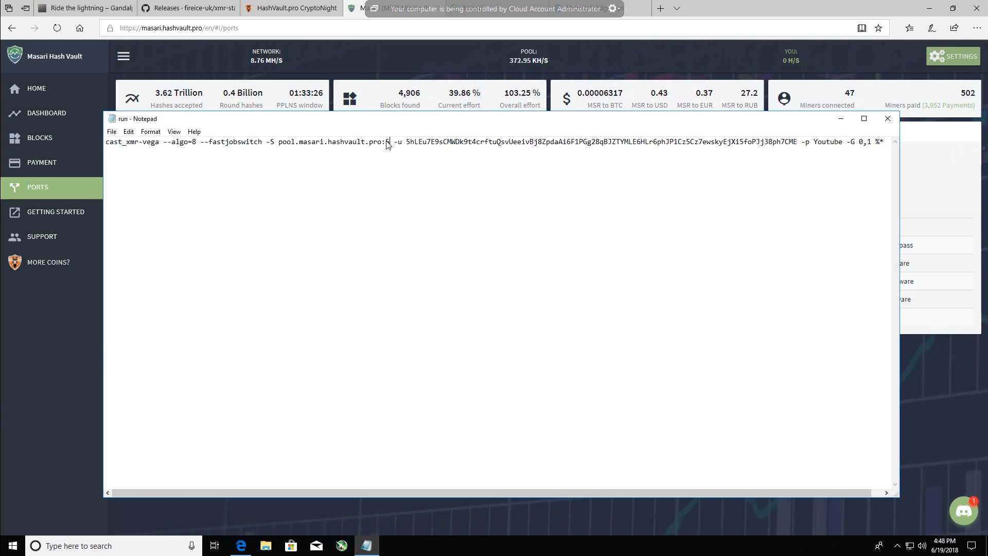
text(5)
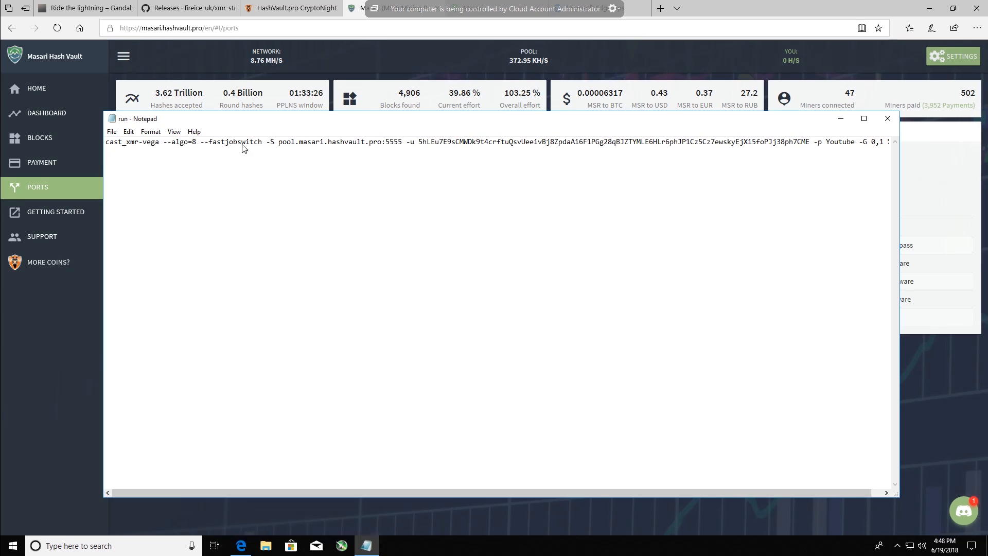
- Save the file to the Desktop as run.bat with type All Files, replacing the existing batch file
click(113, 133)
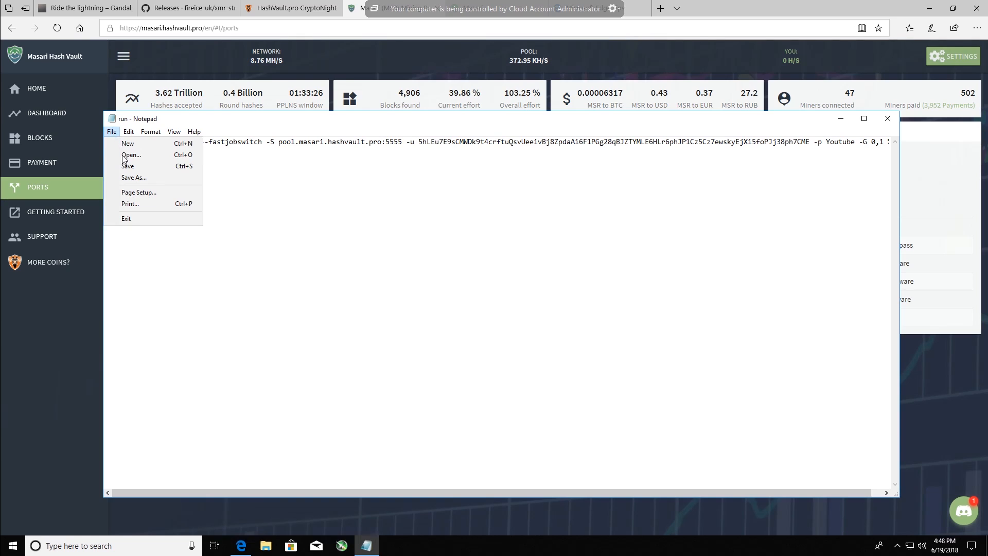
click(129, 178)
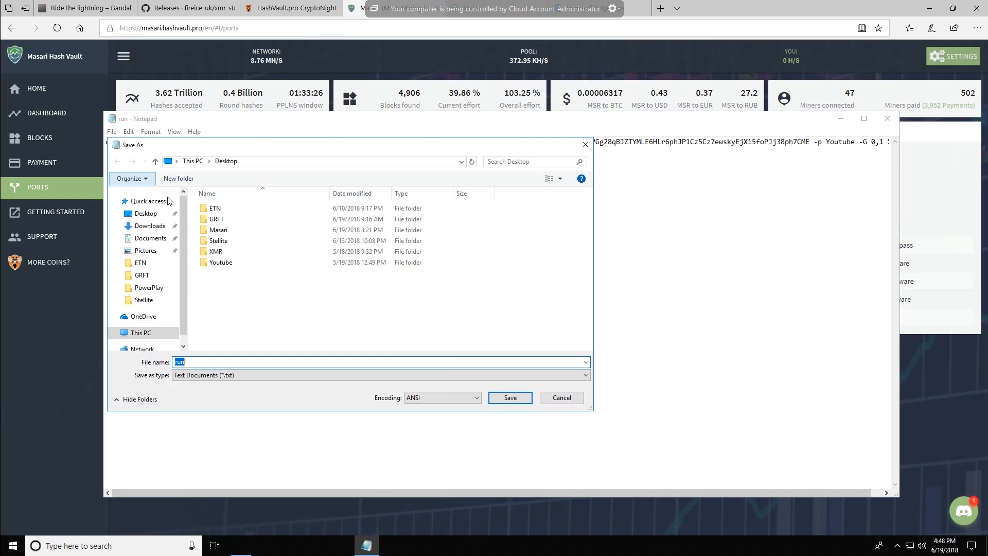
click(202, 364)
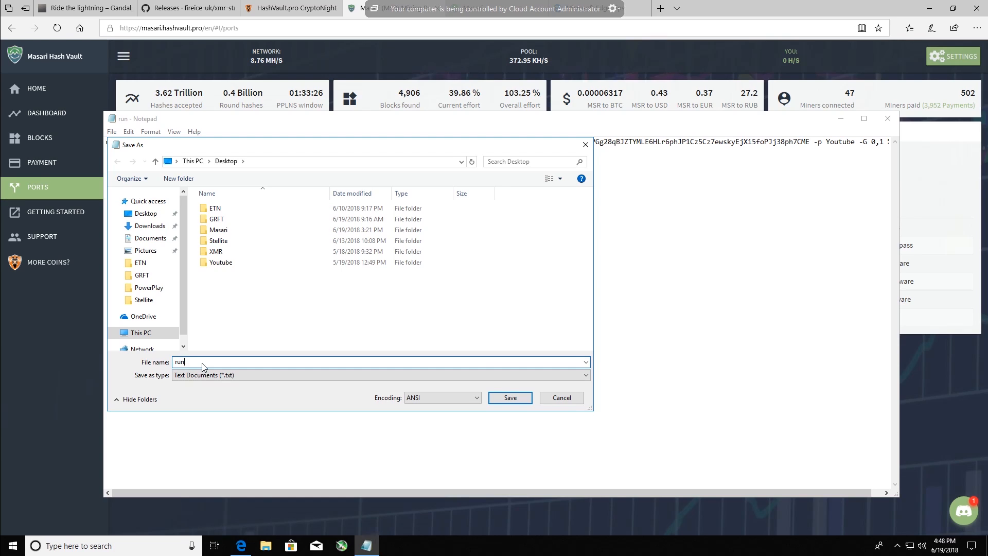
text(.)
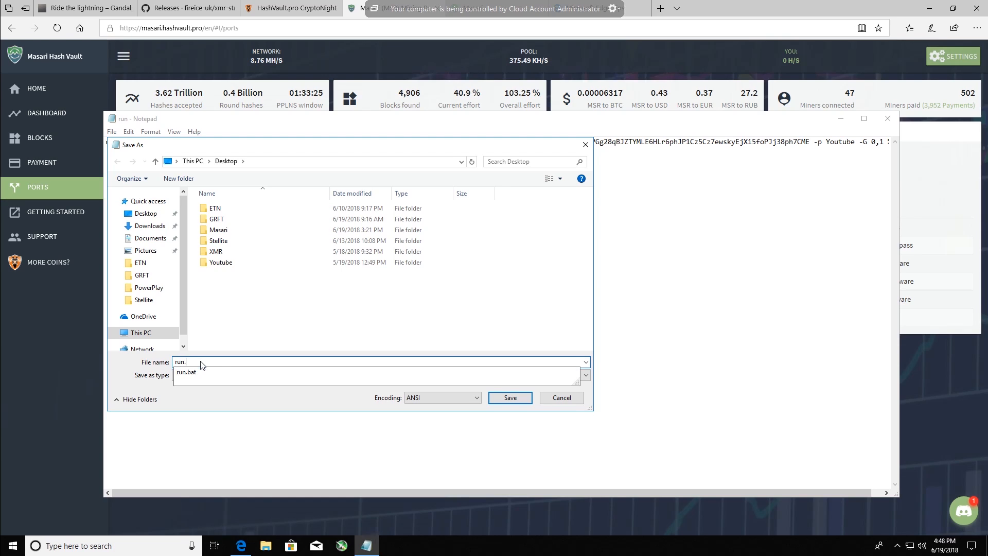
text(bat)
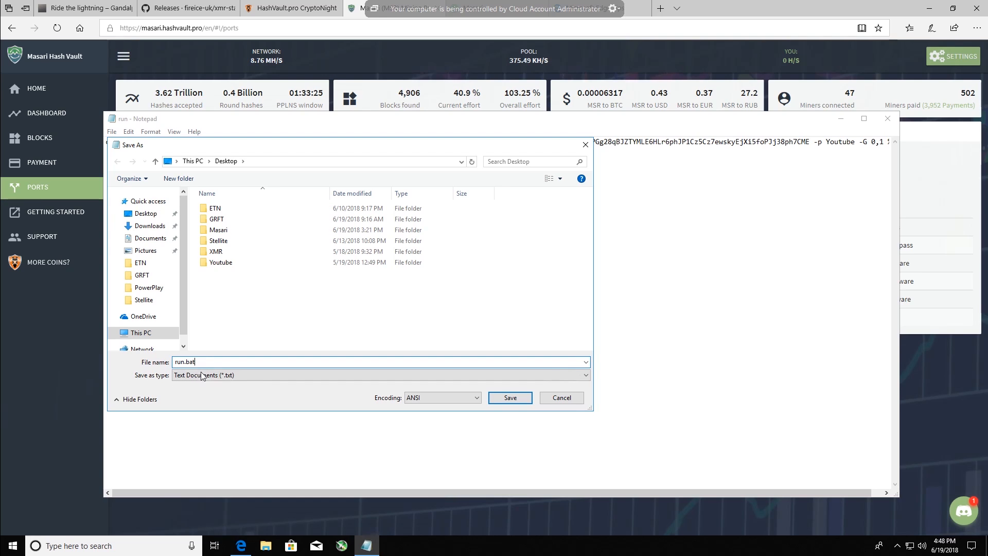
click(202, 375)
click(211, 392)
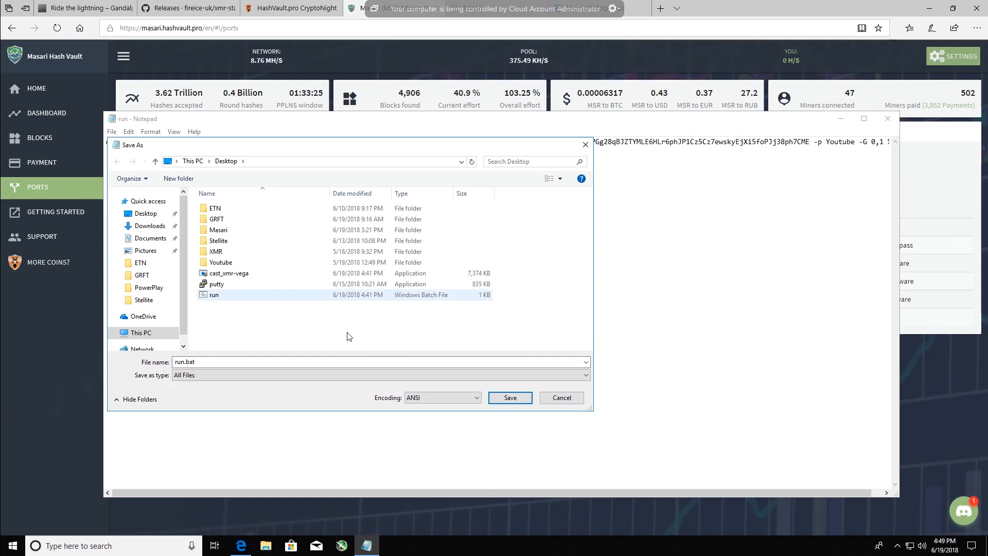
click(510, 397)
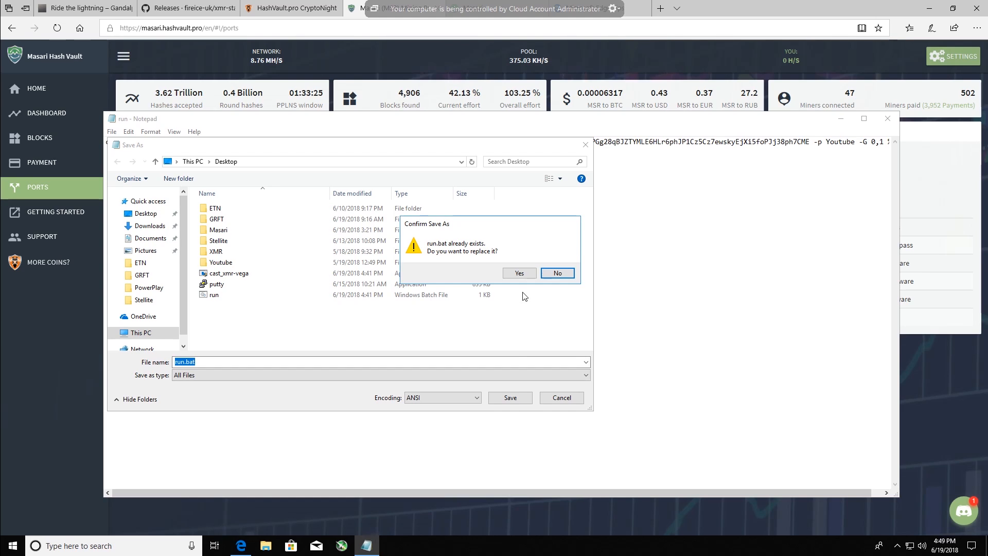
click(530, 276)
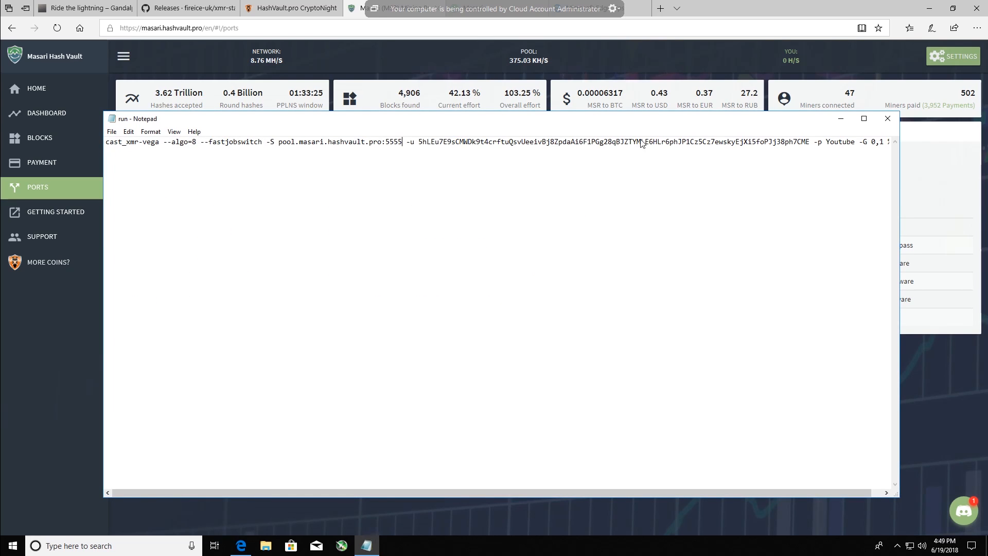
- Close the Edge browser together with all its open tabs
click(981, 11)
click(979, 11)
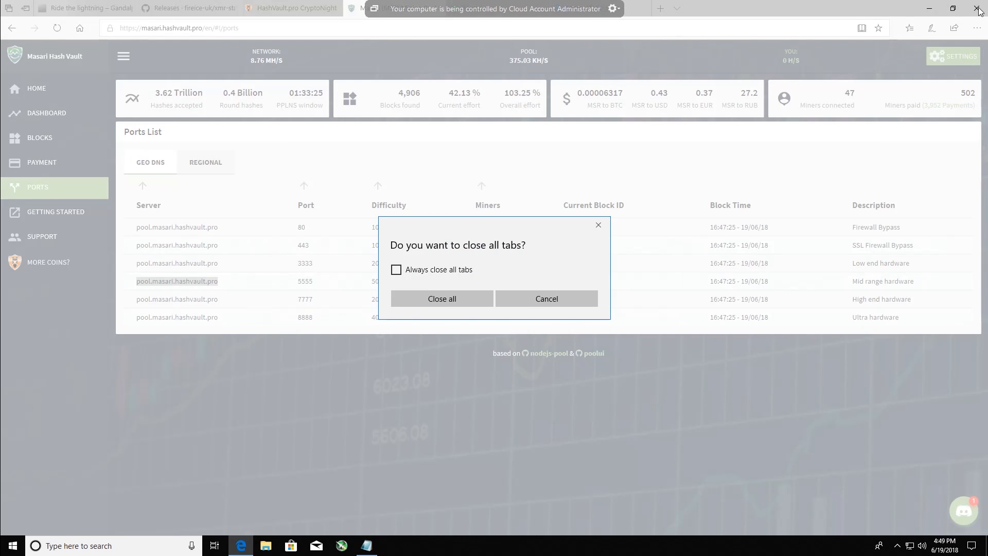
click(474, 297)
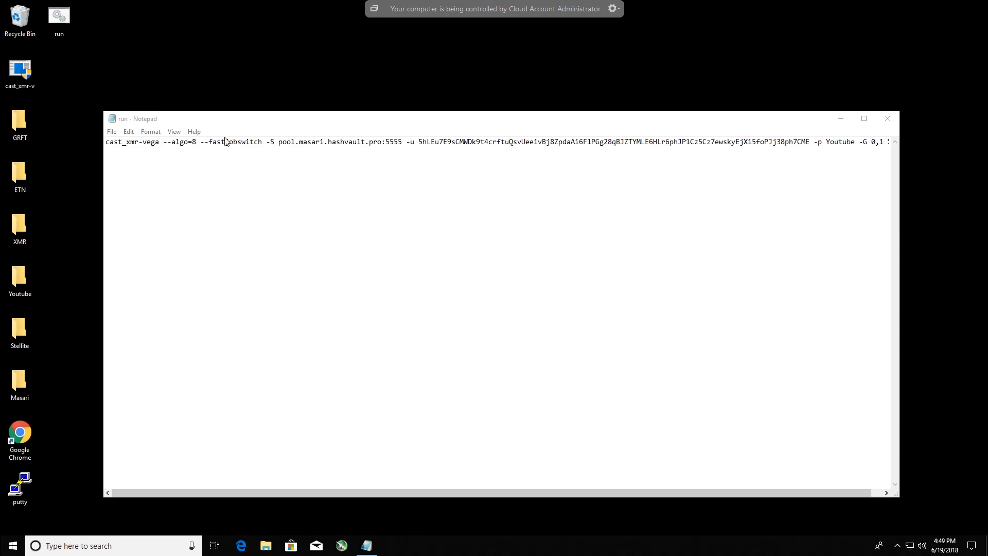
- Save the run file once more and close Notepad
click(111, 132)
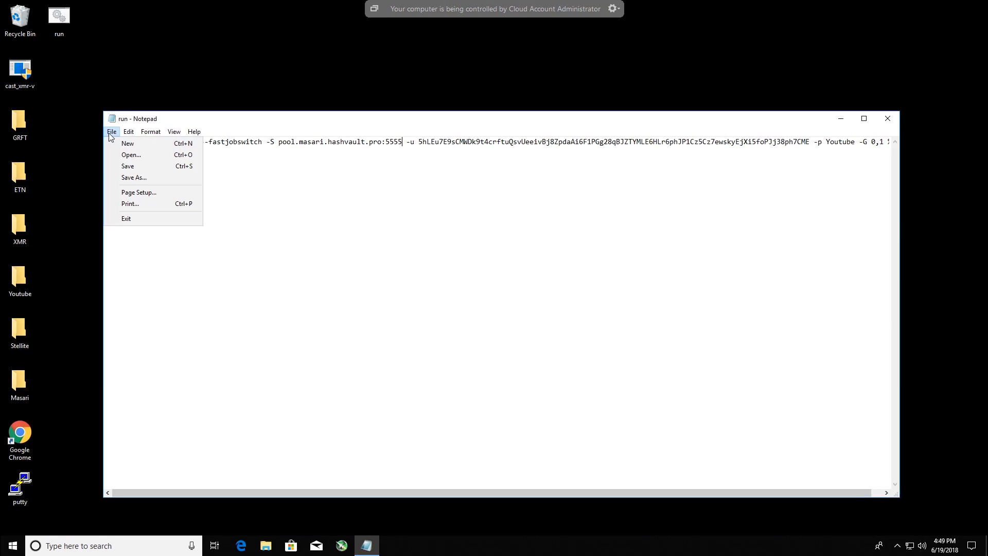
click(129, 167)
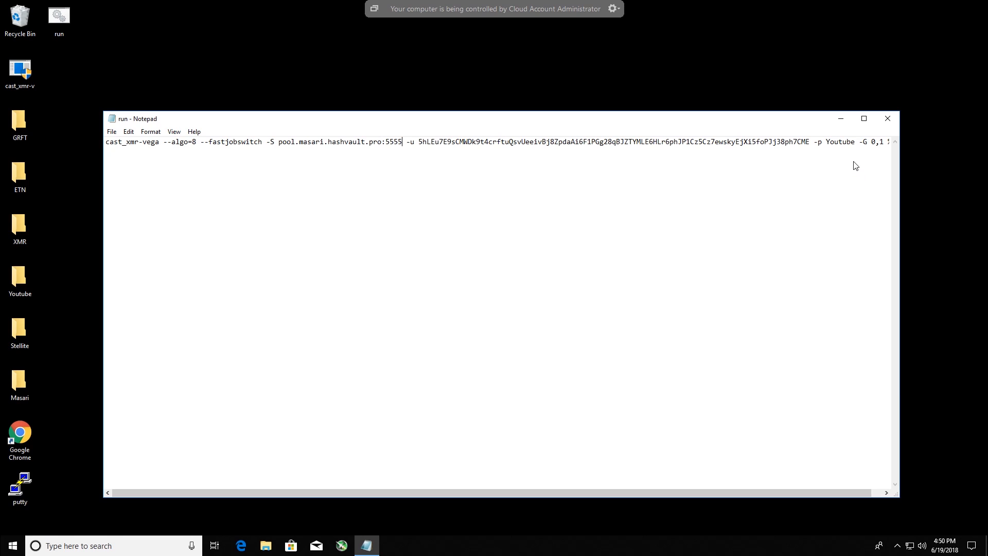
click(886, 121)
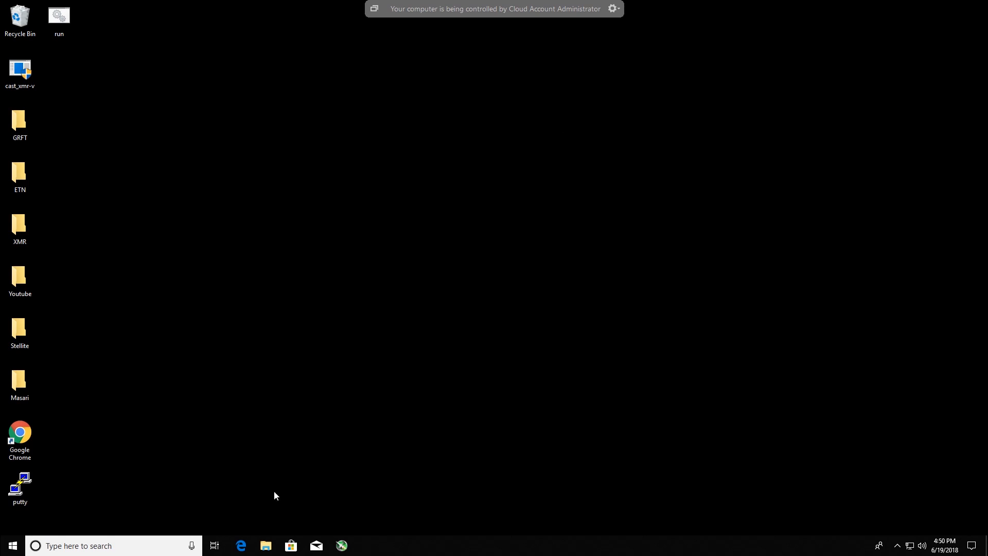
- Switch to MSI Afterburner and check the clock, power and fan settings of both RX Vega cards
click(346, 544)
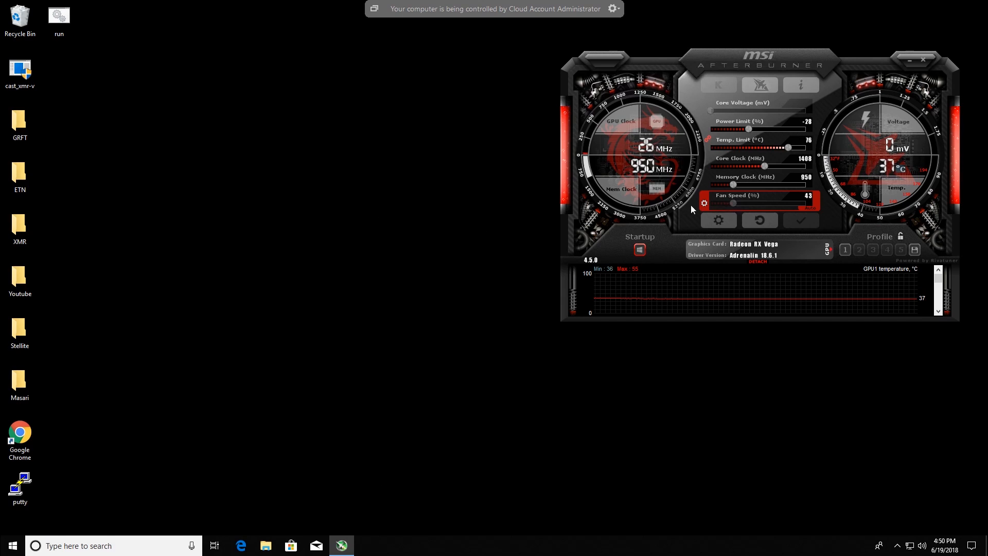
click(827, 249)
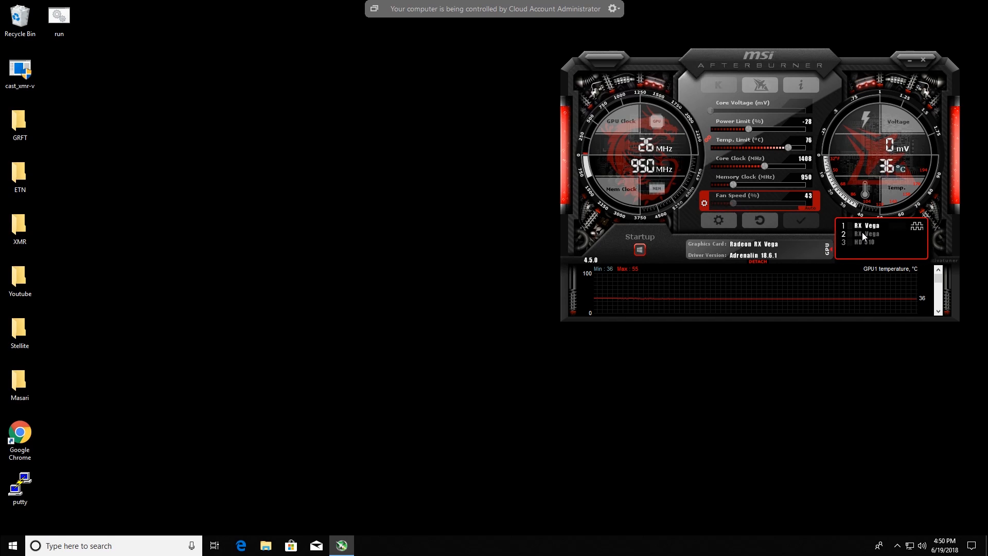
click(865, 234)
click(864, 228)
click(862, 234)
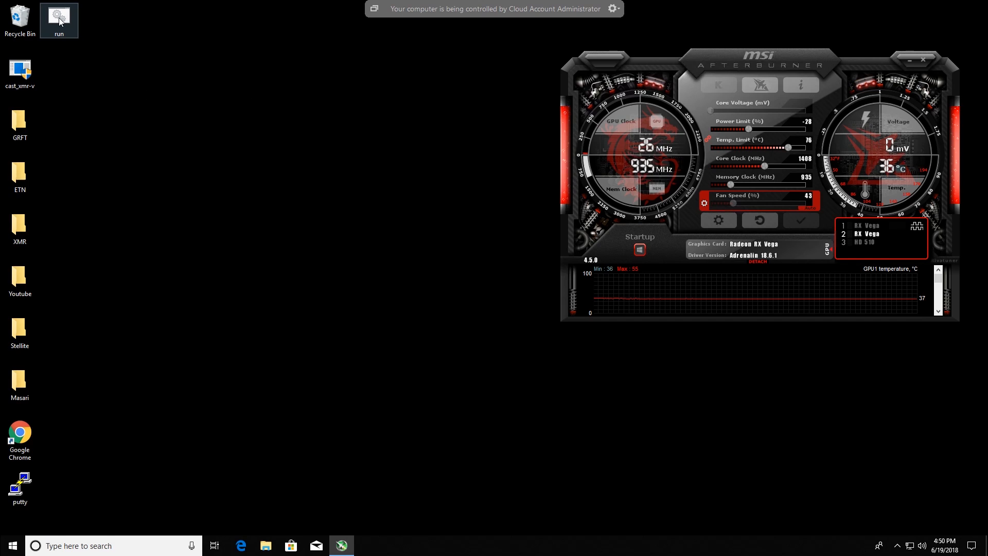
- Launch the run batch file from the desktop, allow cast_xmr-vega.exe to run, and close the leftover cmd.exe window
double_click(59, 18)
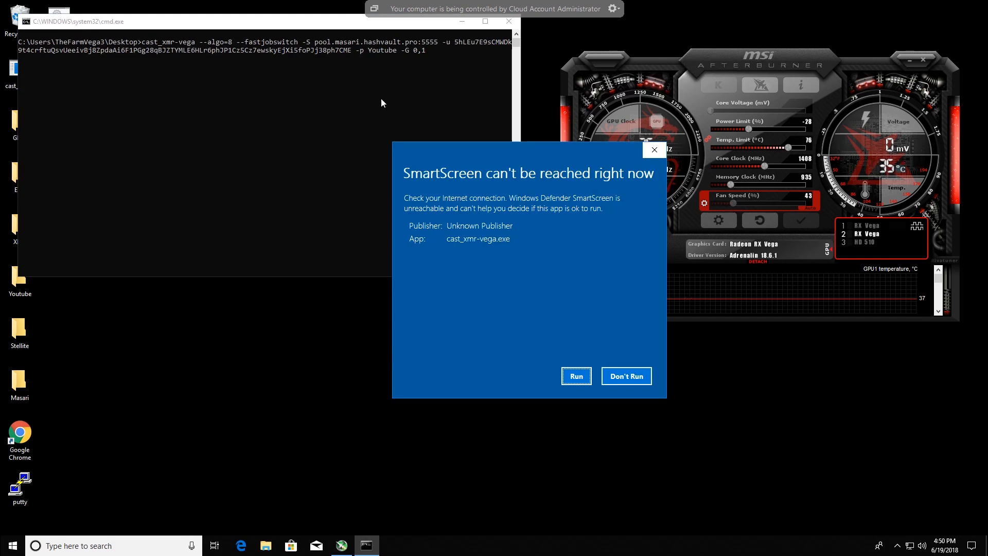
click(575, 376)
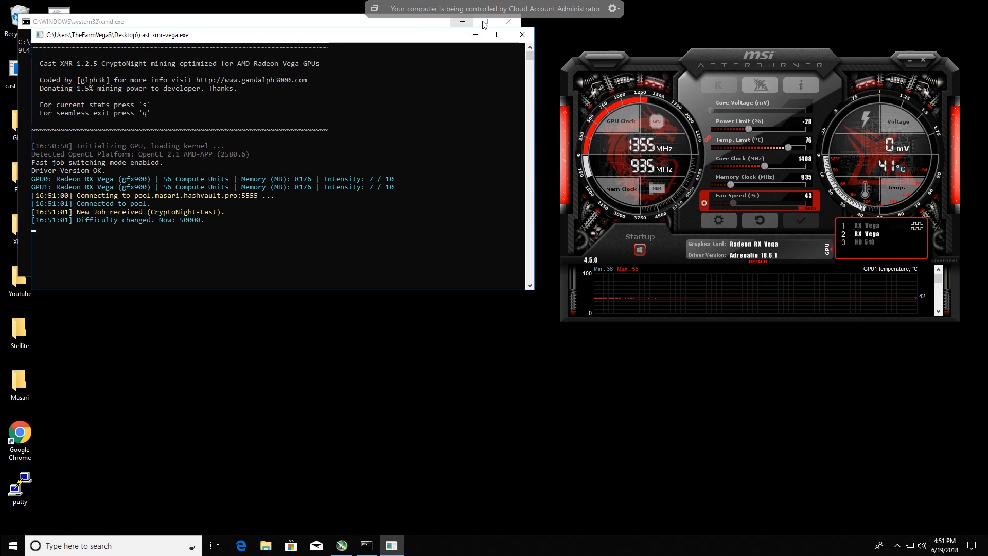
click(510, 21)
- Highlight the GPU1 intensity value in the miner's console output, and clear the selection so output resumes
drag(397, 190, 325, 190)
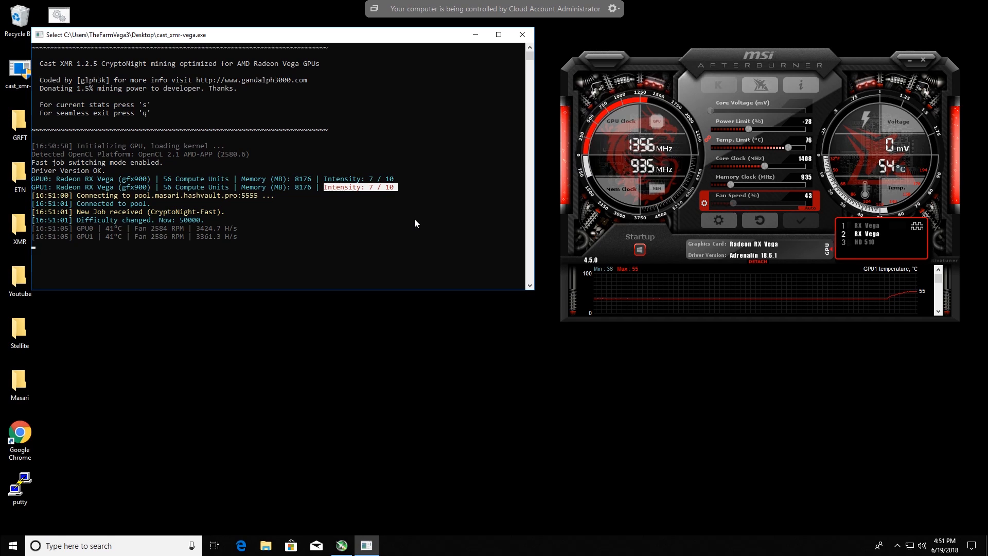
click(466, 154)
right_click(400, 175)
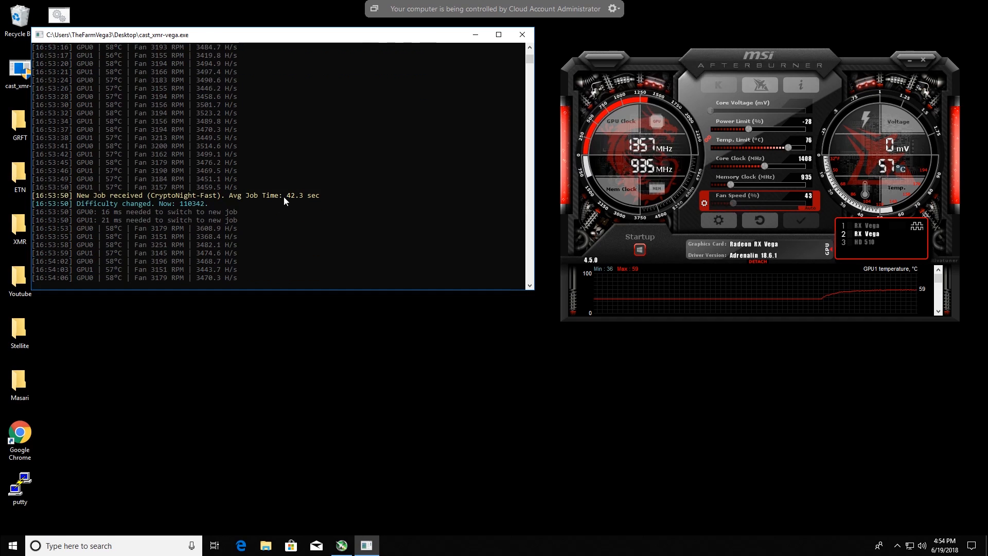
- Maximize the miner console and examine the per-GPU hash rates, job switches and accepted shares
scroll(284, 214, down, 2)
scroll(285, 218, down, 3)
scroll(282, 215, up, 8)
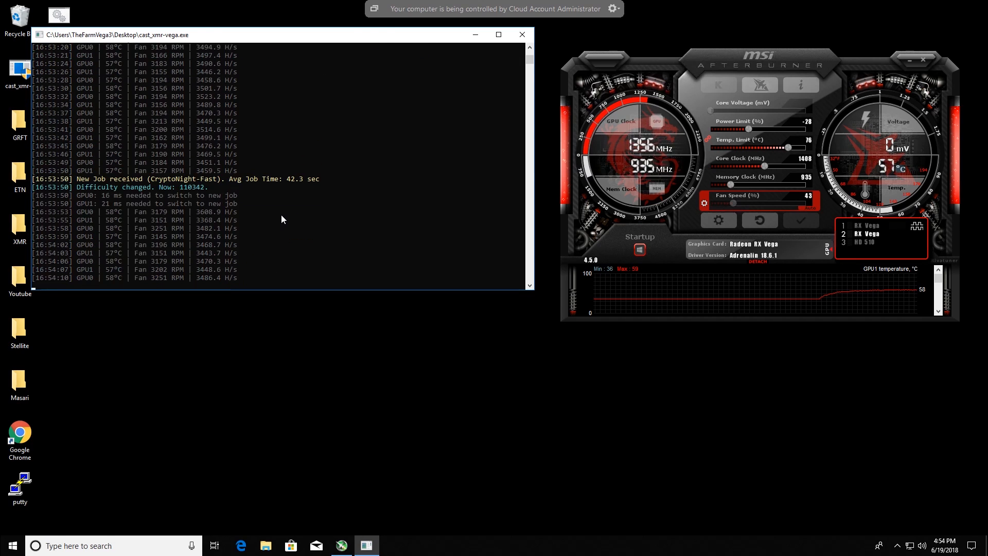
scroll(283, 216, up, 4)
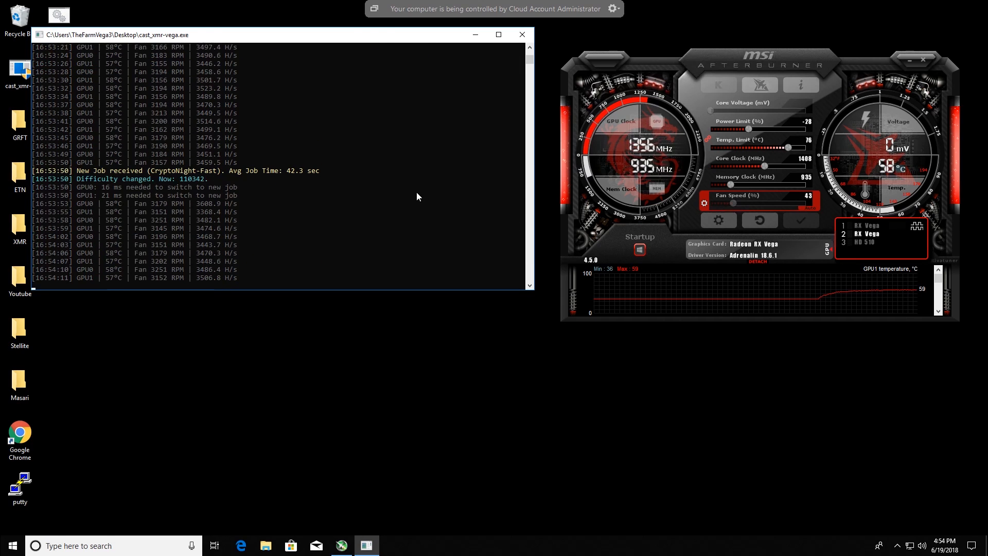
click(499, 35)
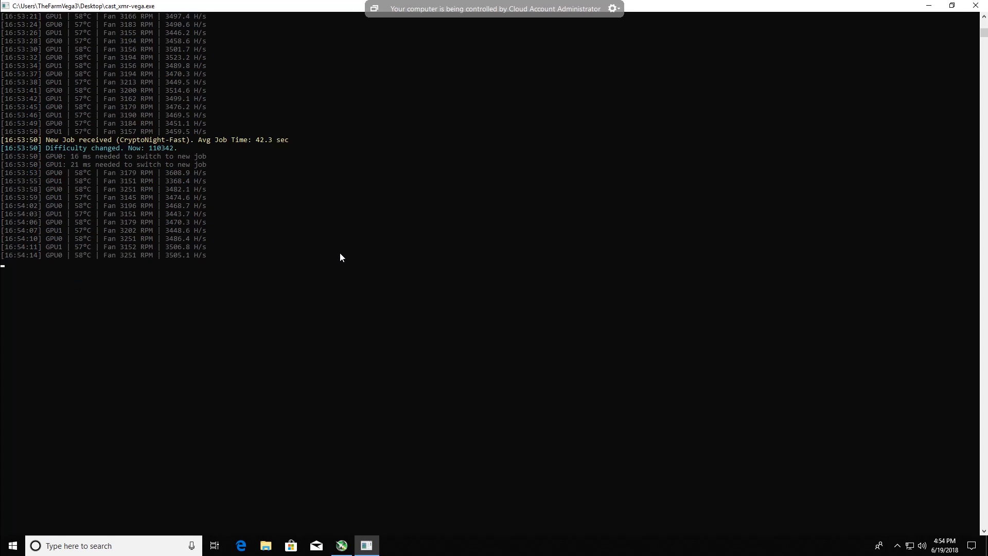
scroll(340, 258, up, 8)
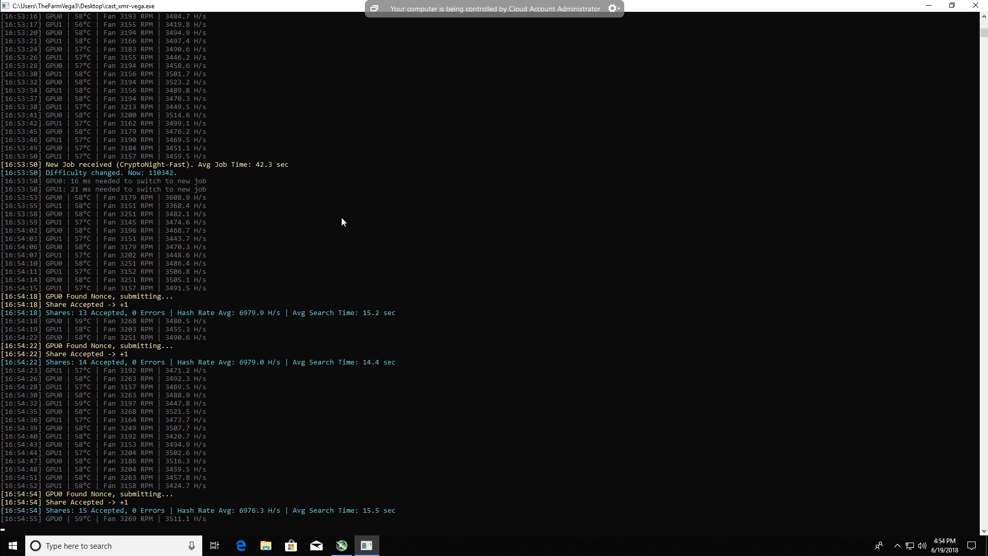
mouse_move(911, 8)
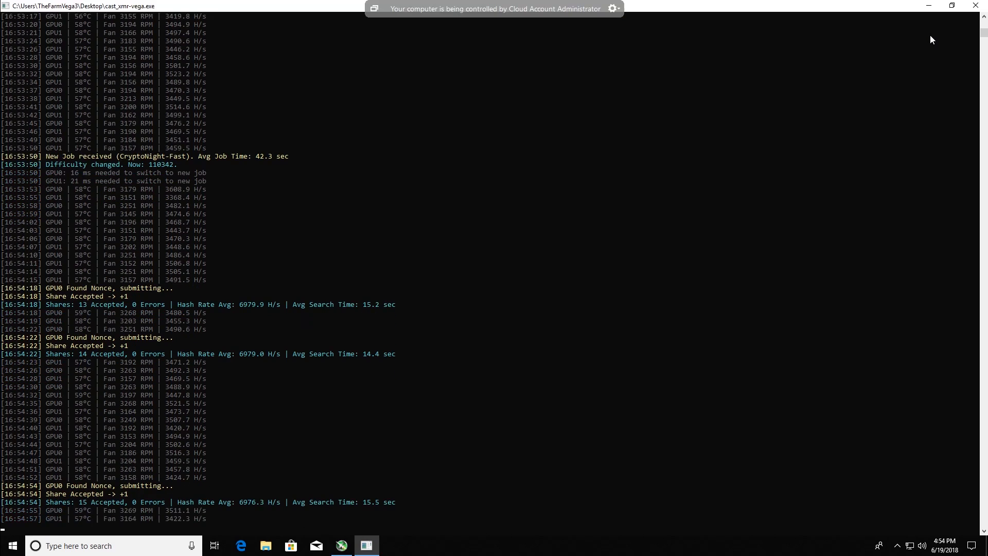